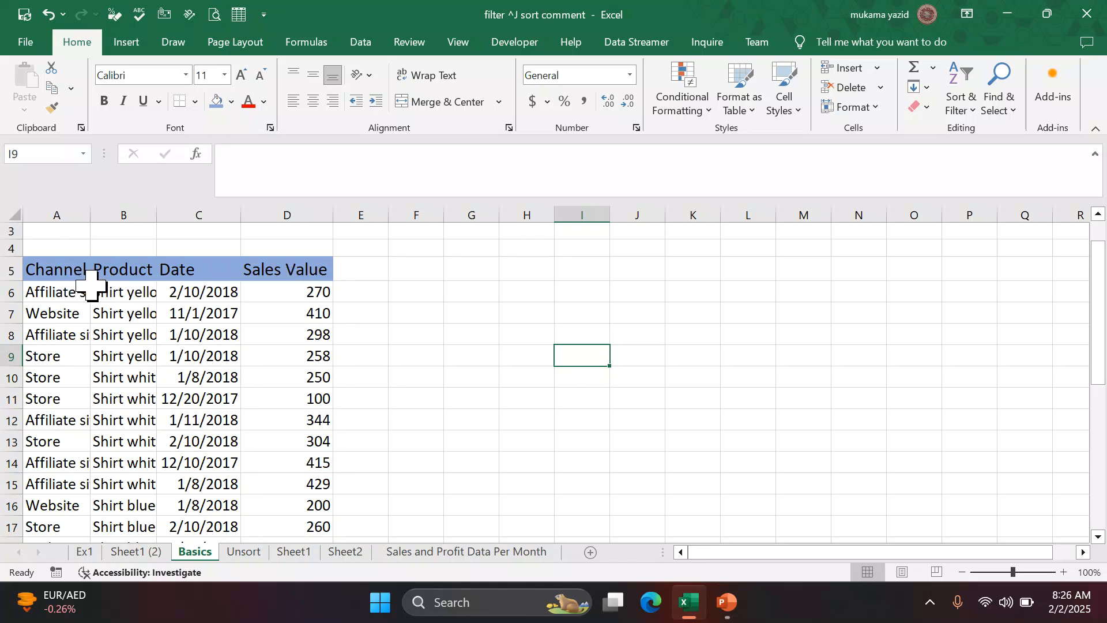
- AutoFit the column widths of the sales table range from A4 to E32 on the Basics sheet
{"action": "left_click_drag", "start_coordinate": [53, 247], "coordinate": [338, 583]}
{"action": "left_click", "coordinate": [875, 108]}
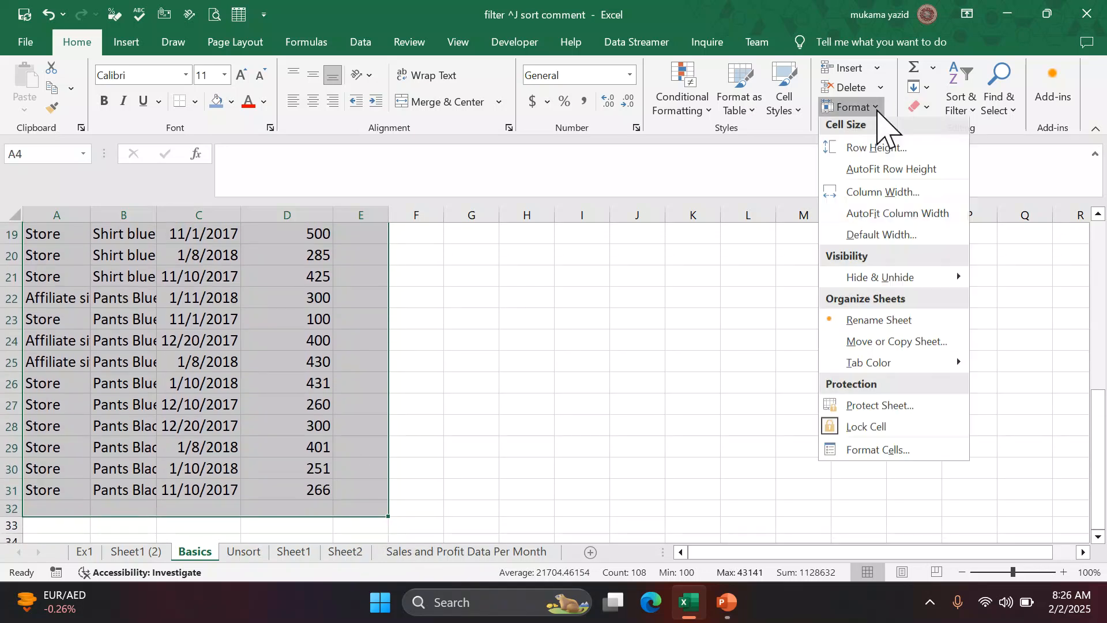
{"action": "left_click", "coordinate": [891, 217]}
{"action": "scroll", "coordinate": [736, 289], "scroll_direction": "up", "scroll_amount": 1}
{"action": "left_click", "coordinate": [648, 388]}
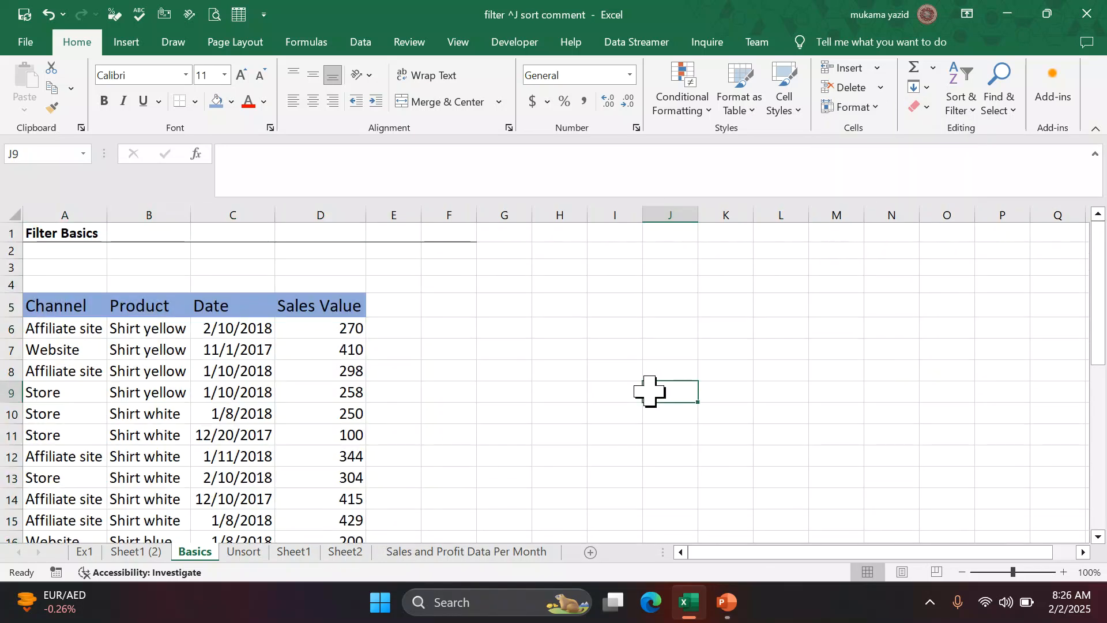
{"action": "scroll", "coordinate": [249, 339], "scroll_direction": "down", "scroll_amount": 1}
{"action": "left_click", "coordinate": [249, 339]}
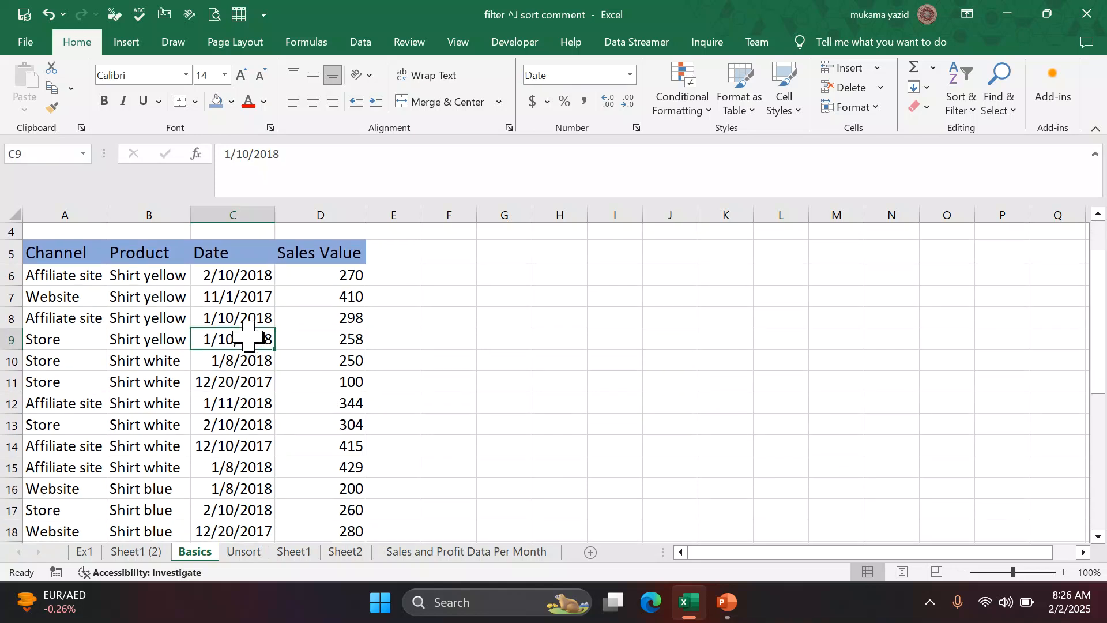
{"action": "left_click", "coordinate": [159, 316]}
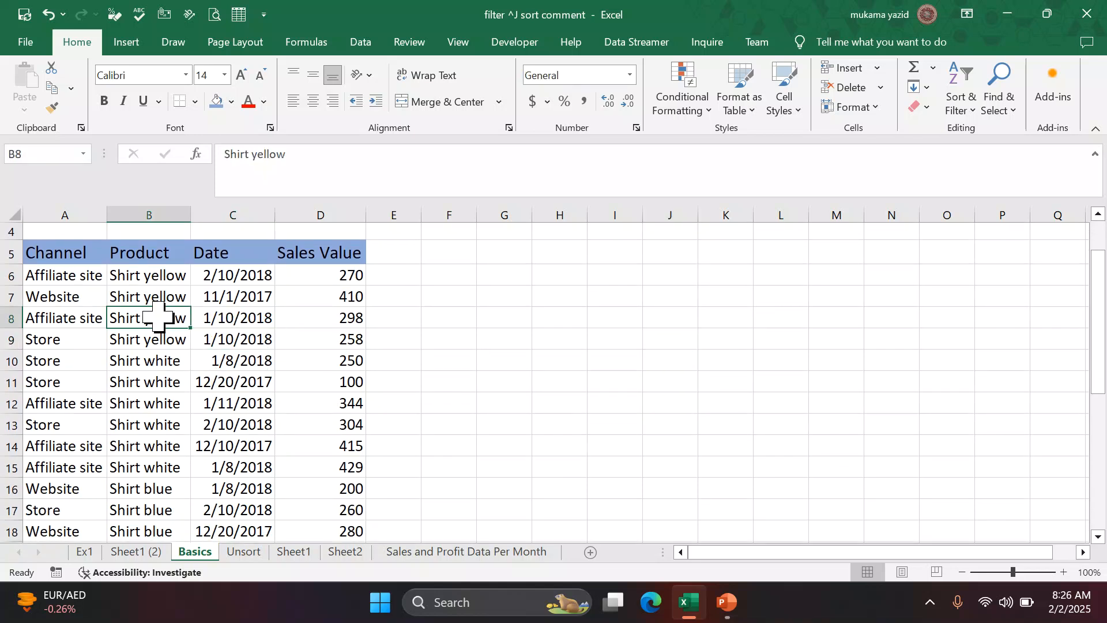
{"action": "left_click", "coordinate": [62, 318]}
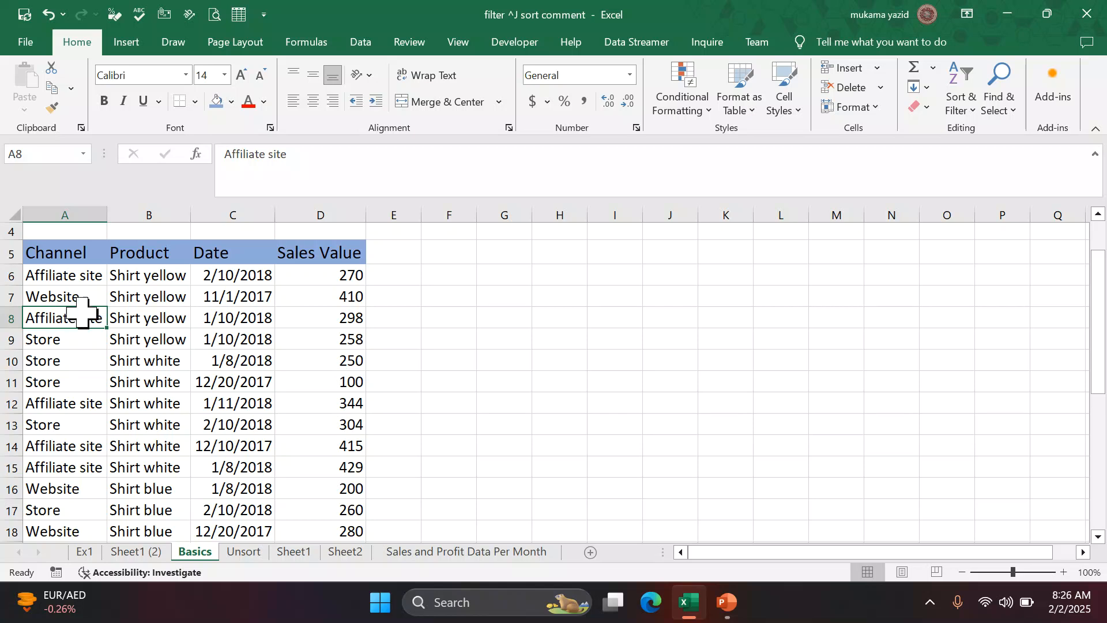
{"action": "left_click", "coordinate": [349, 318]}
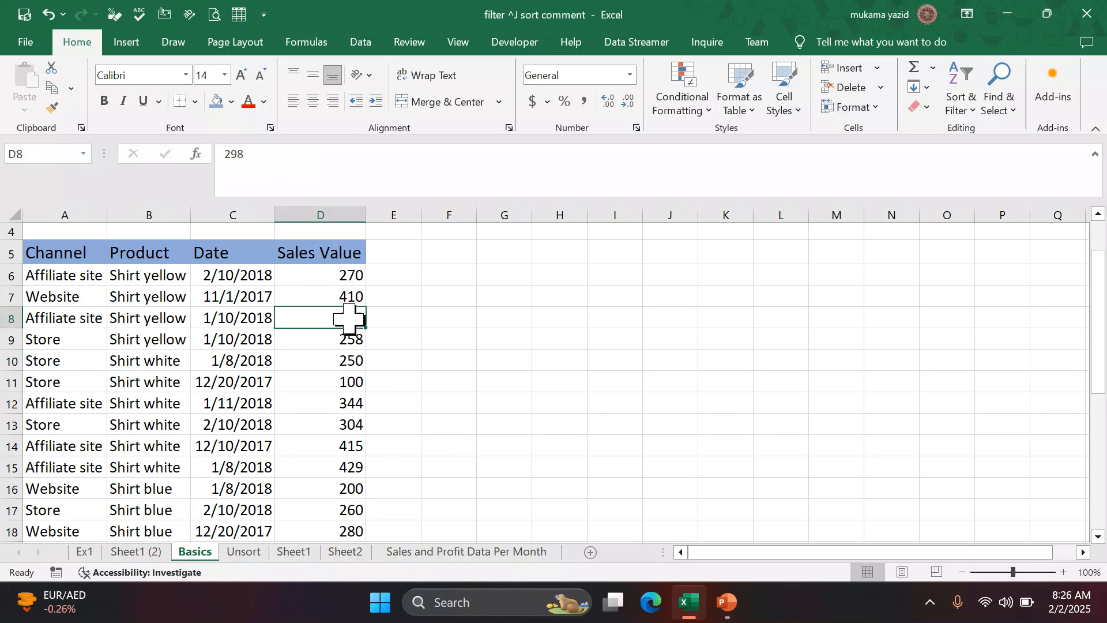
- Apply the dollar accounting number format to the Sales Value figures in D6:D31
{"action": "left_click_drag", "start_coordinate": [341, 275], "coordinate": [329, 484]}
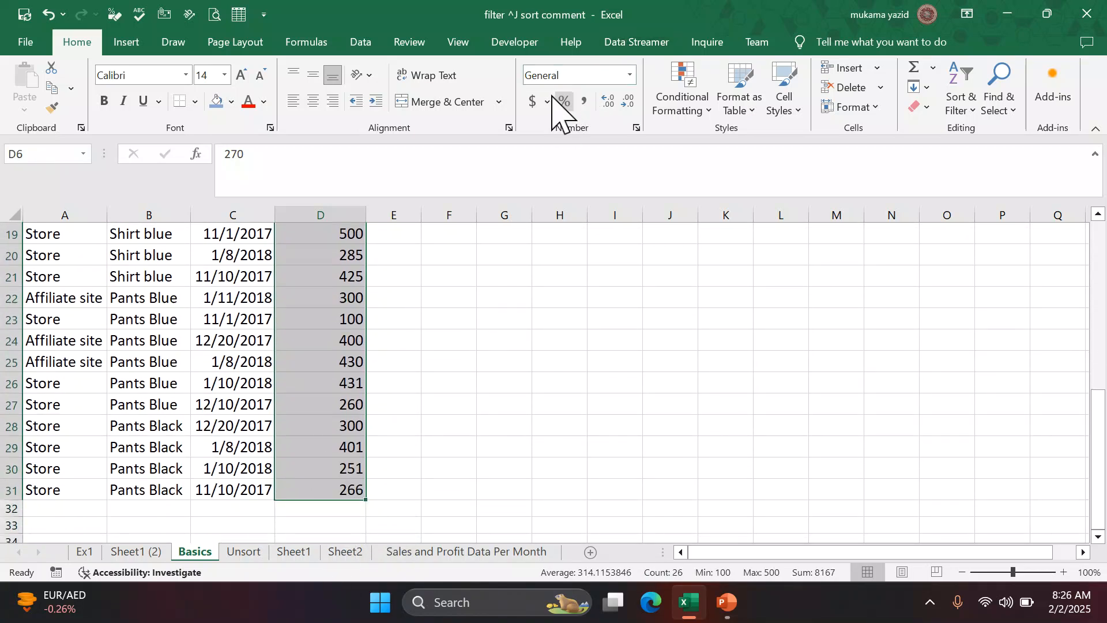
{"action": "left_click", "coordinate": [532, 102]}
{"action": "left_click", "coordinate": [461, 347]}
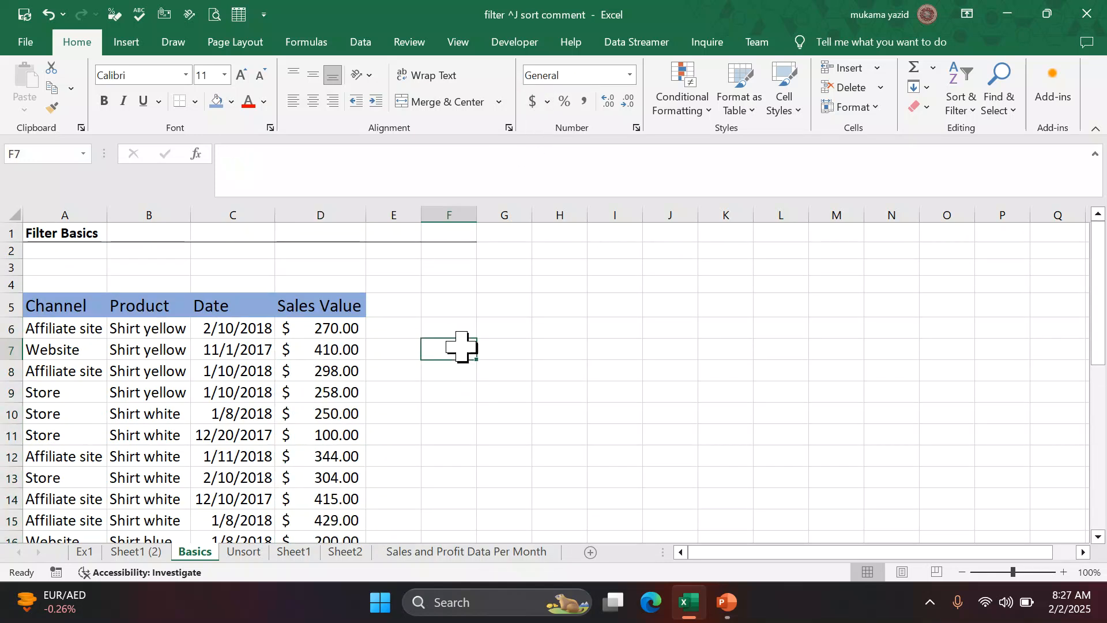
{"action": "scroll", "coordinate": [461, 346], "scroll_direction": "down", "scroll_amount": 3}
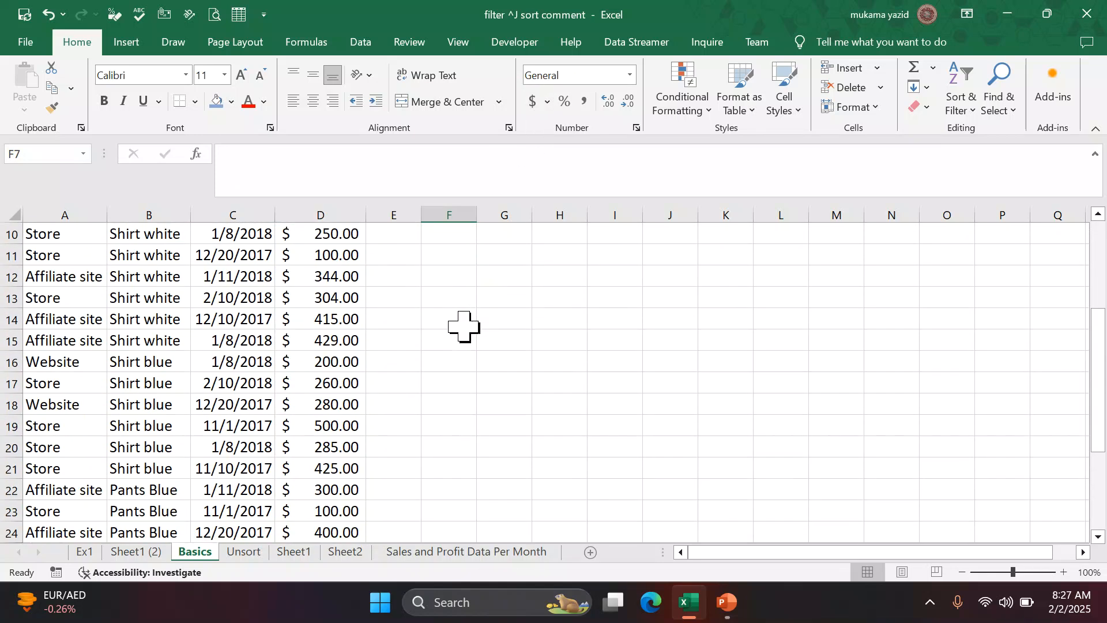
{"action": "scroll", "coordinate": [464, 327], "scroll_direction": "up", "scroll_amount": 3}
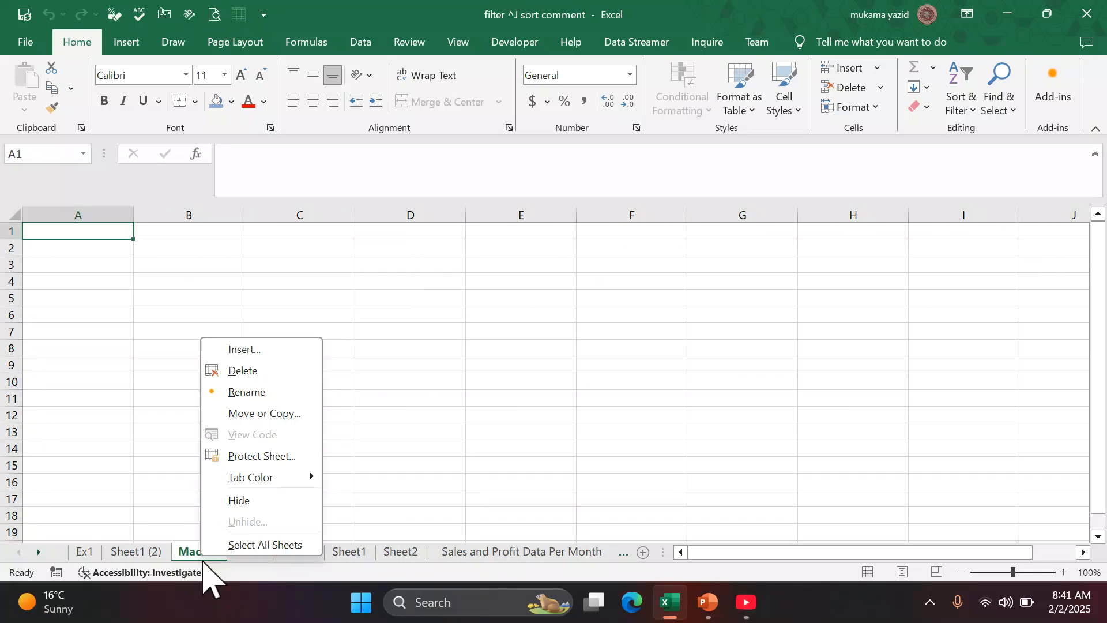
- Delete the empty macro sheet that sits directly before the Basics sheet
{"action": "left_click", "coordinate": [261, 372]}
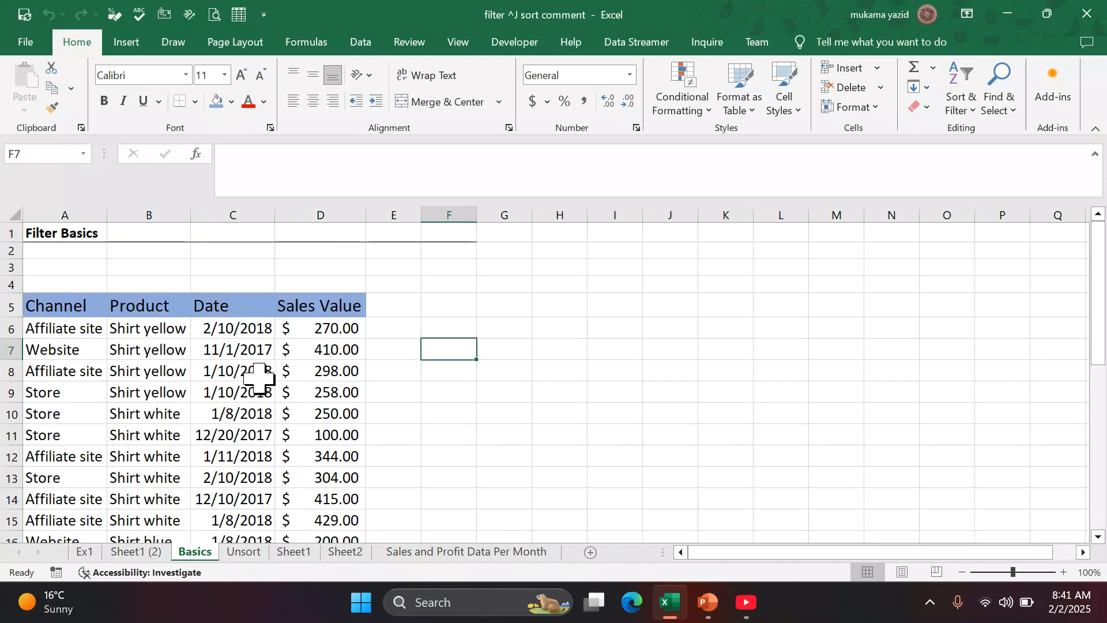
{"action": "scroll", "coordinate": [276, 399], "scroll_direction": "down", "scroll_amount": 3}
{"action": "scroll", "coordinate": [282, 358], "scroll_direction": "up", "scroll_amount": 3}
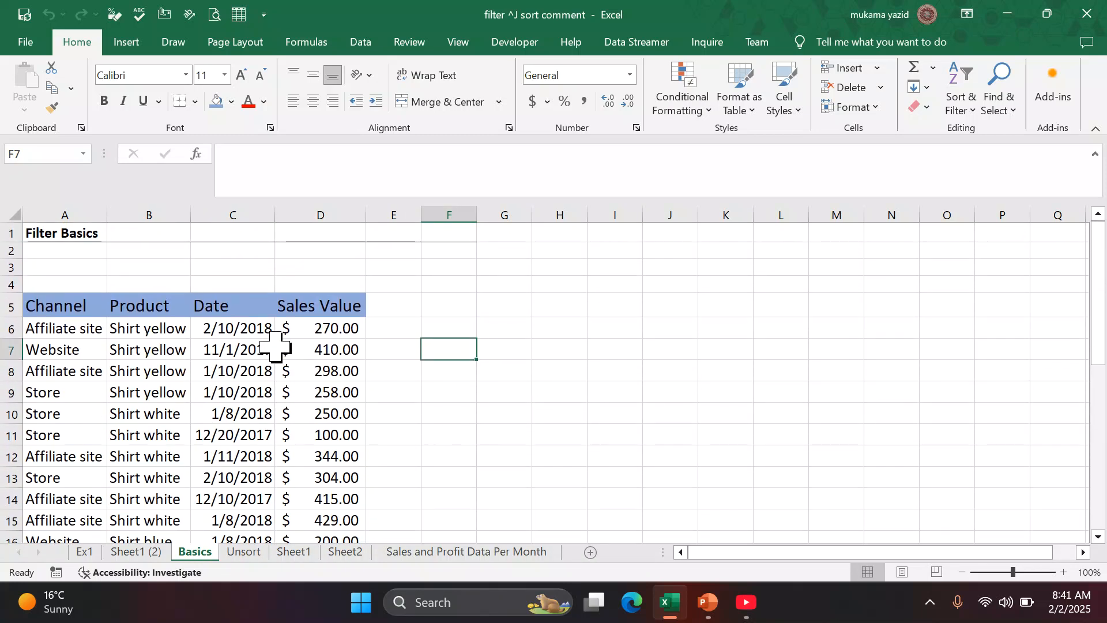
- Delete row 1, which holds the Filter Basics title, from the Basics sheet
{"action": "left_click", "coordinate": [3, 235]}
{"action": "right_click", "coordinate": [196, 230]}
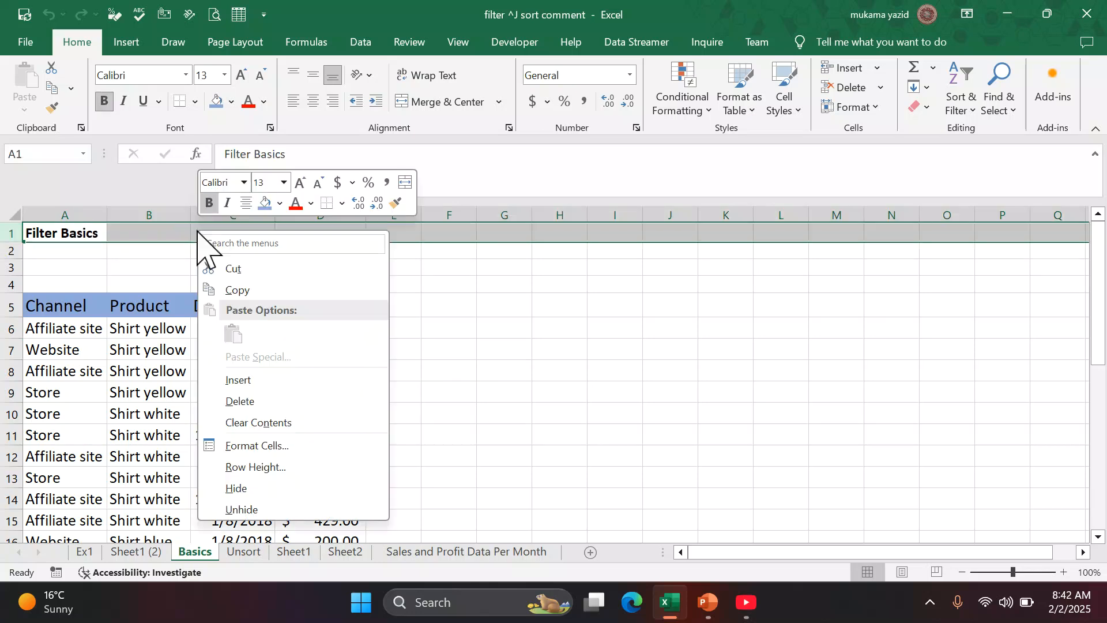
{"action": "left_click", "coordinate": [254, 401]}
{"action": "left_click", "coordinate": [447, 332]}
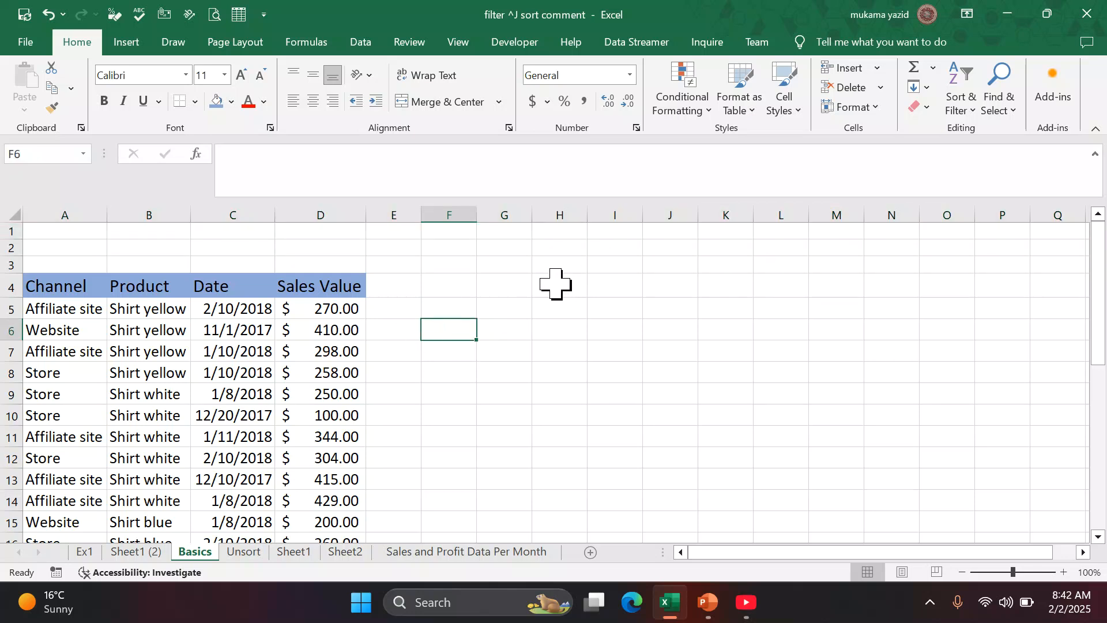
- Sort the sales table by the Product column from Z to A
{"action": "scroll", "coordinate": [257, 348], "scroll_direction": "down", "scroll_amount": 1}
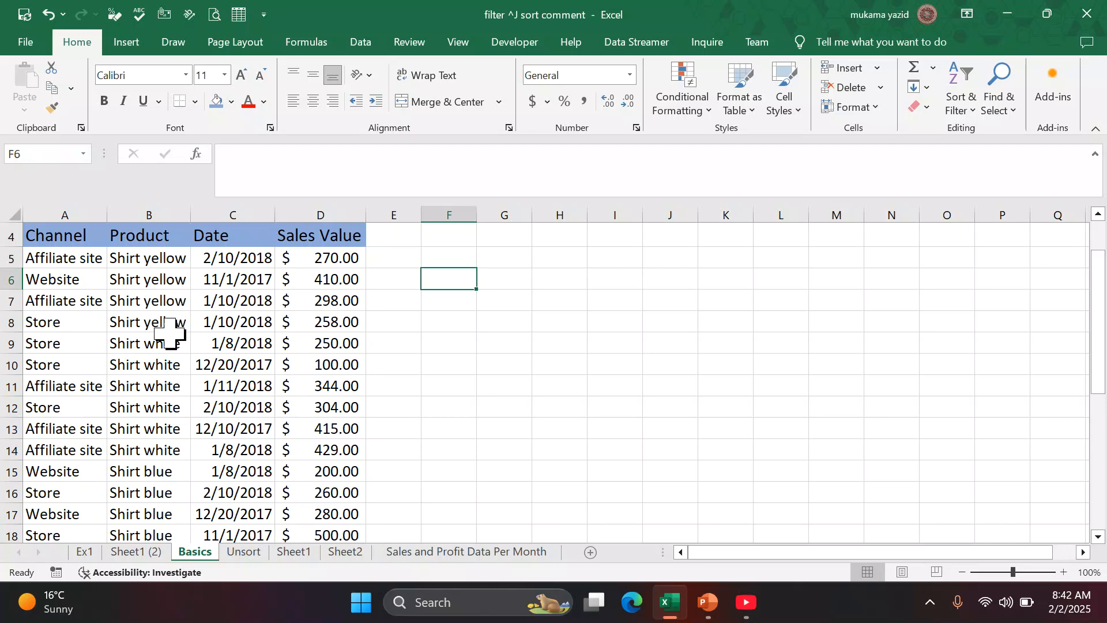
{"action": "right_click", "coordinate": [141, 343]}
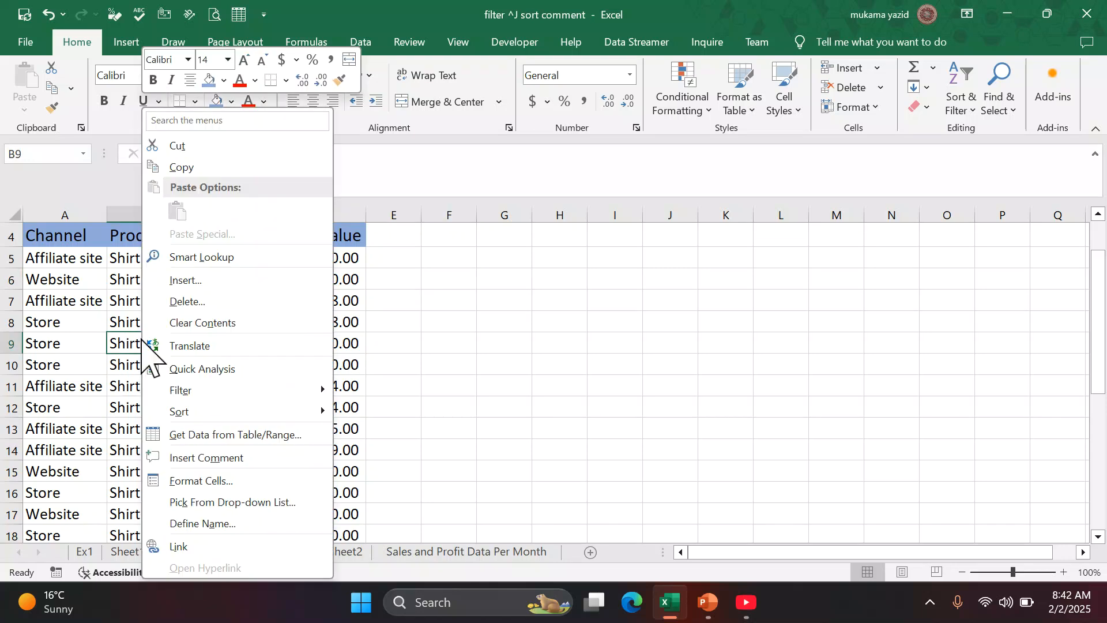
{"action": "key", "text": "Escape"}
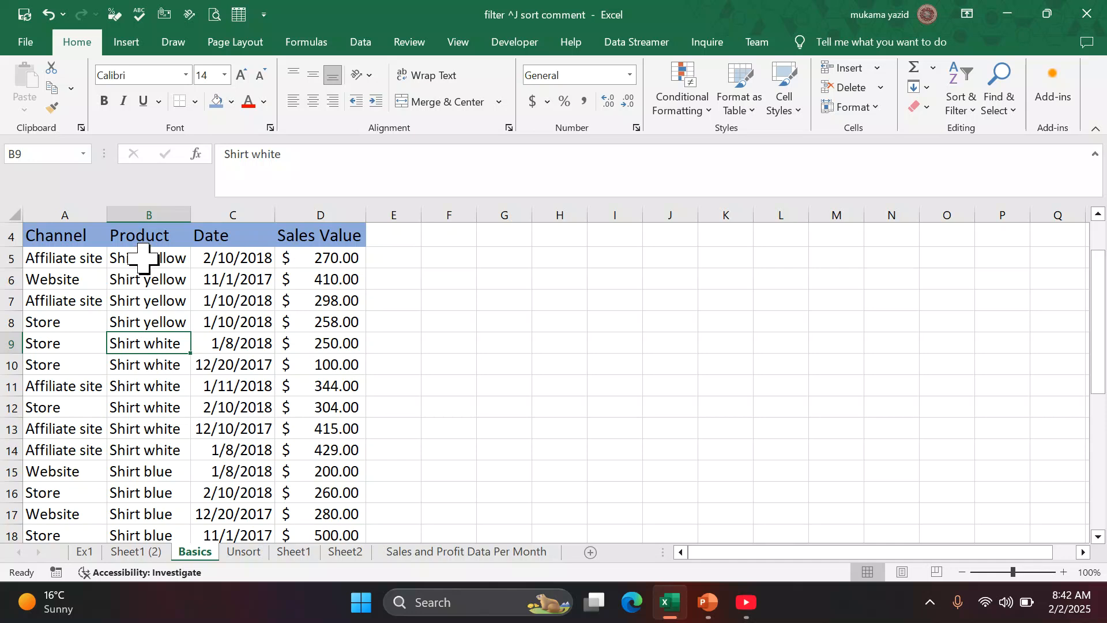
{"action": "left_click", "coordinate": [147, 297]}
{"action": "right_click", "coordinate": [148, 298]}
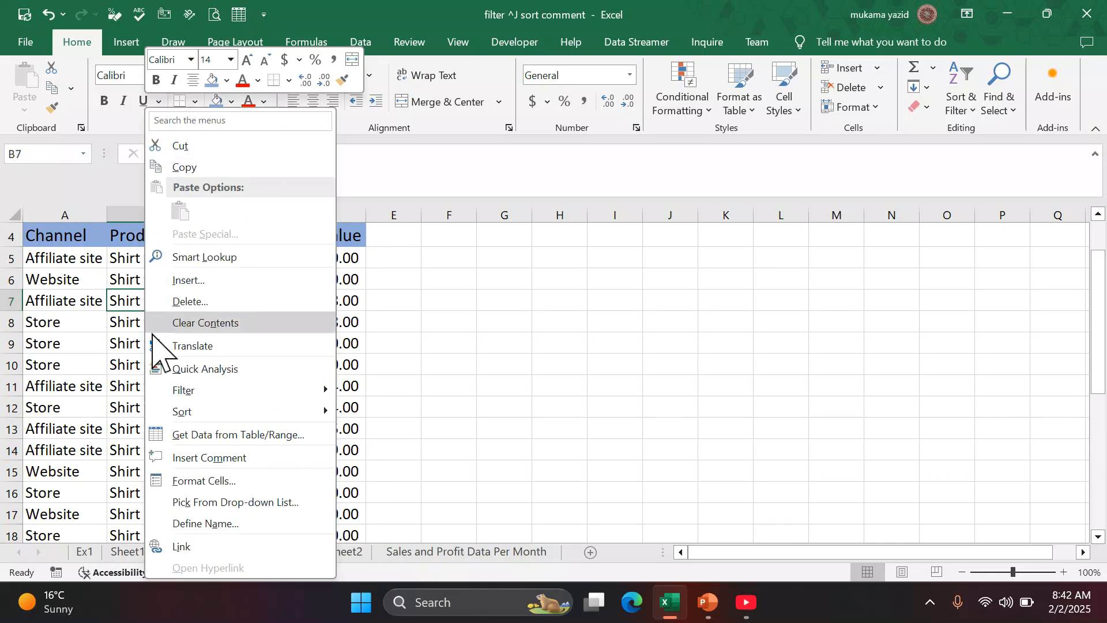
{"action": "mouse_move", "coordinate": [242, 413]}
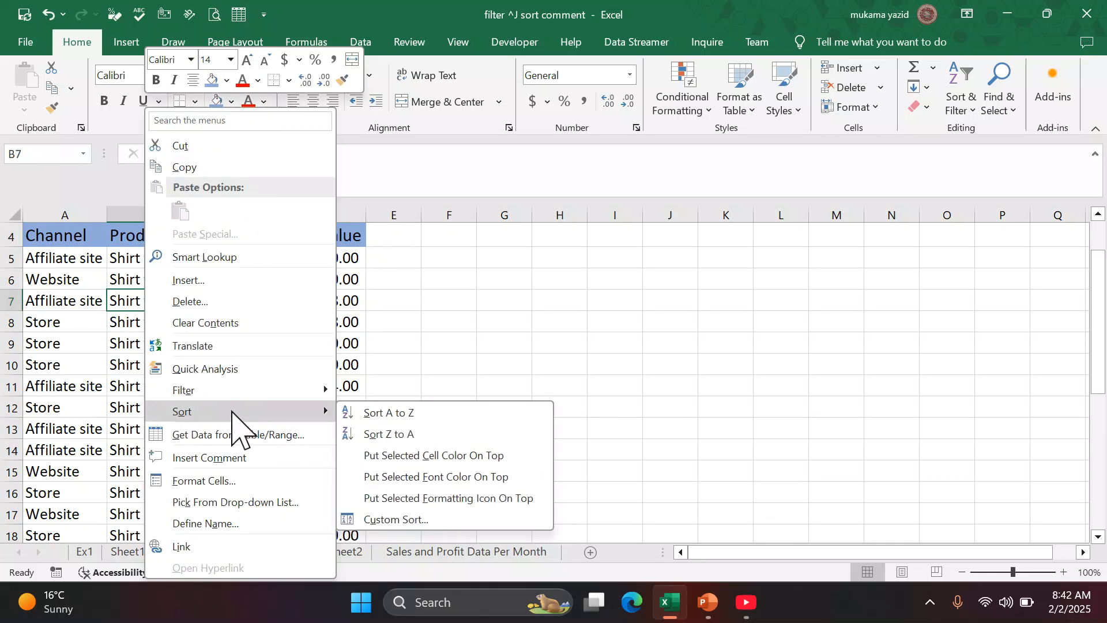
{"action": "left_click", "coordinate": [389, 441]}
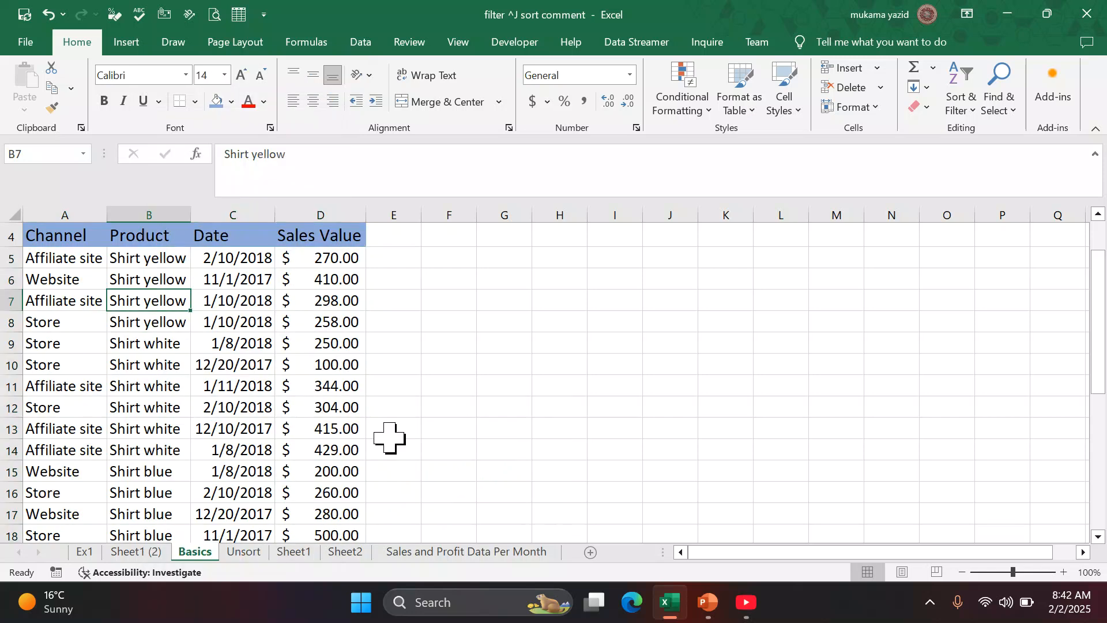
- Examine the order of the products through the whole sales table, from the header to the last row
{"action": "scroll", "coordinate": [147, 349], "scroll_direction": "down", "scroll_amount": 3}
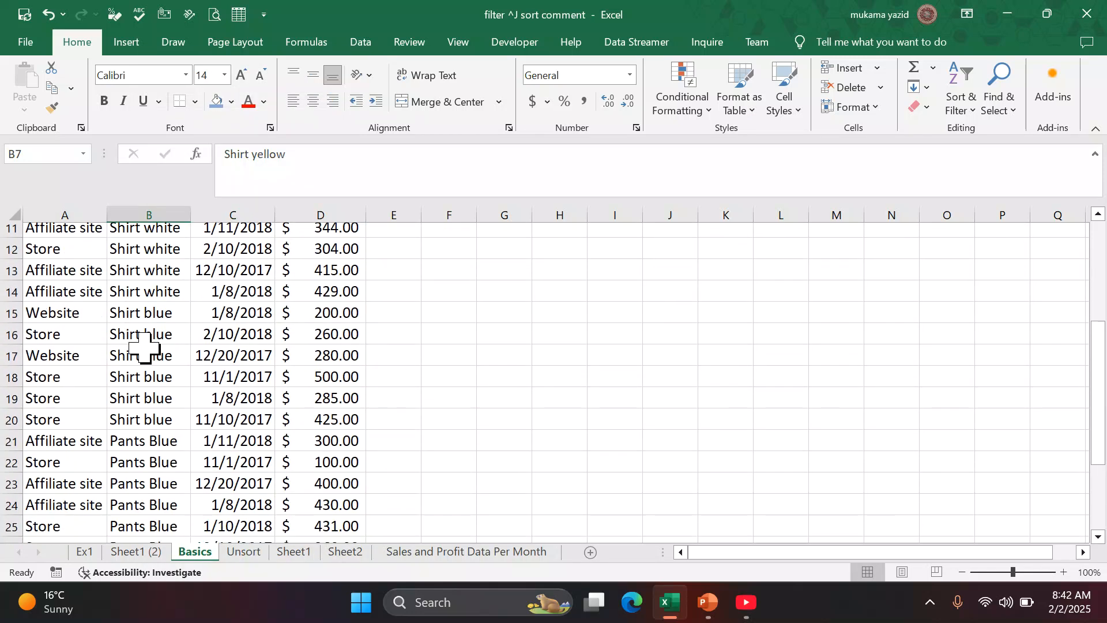
{"action": "scroll", "coordinate": [144, 348], "scroll_direction": "down", "scroll_amount": 3}
{"action": "scroll", "coordinate": [144, 345], "scroll_direction": "up", "scroll_amount": 3}
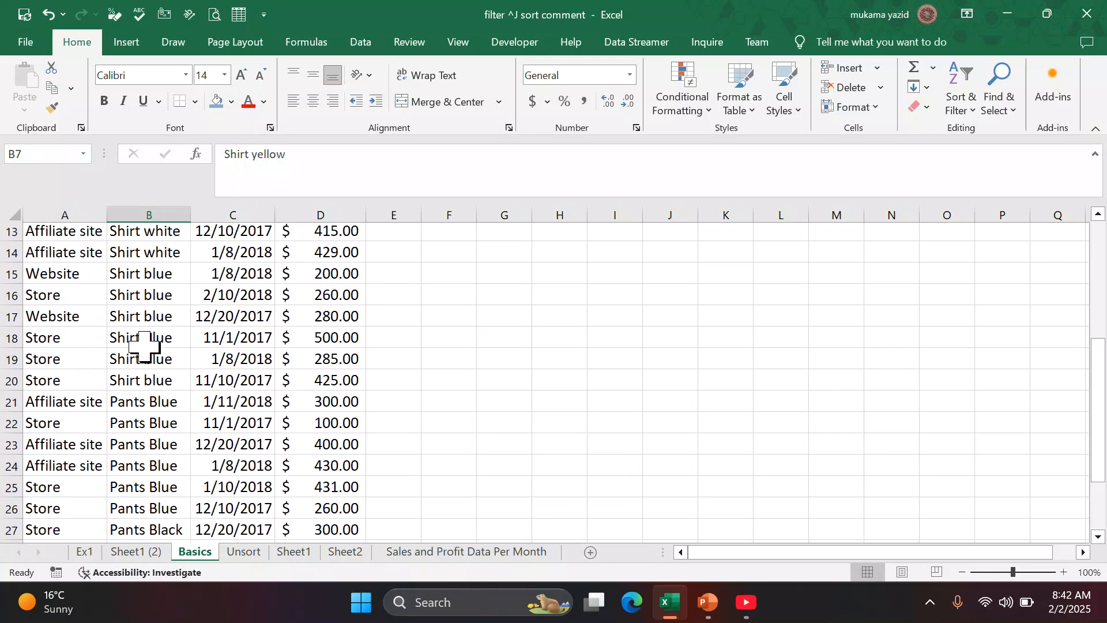
{"action": "scroll", "coordinate": [144, 346], "scroll_direction": "up", "scroll_amount": 4}
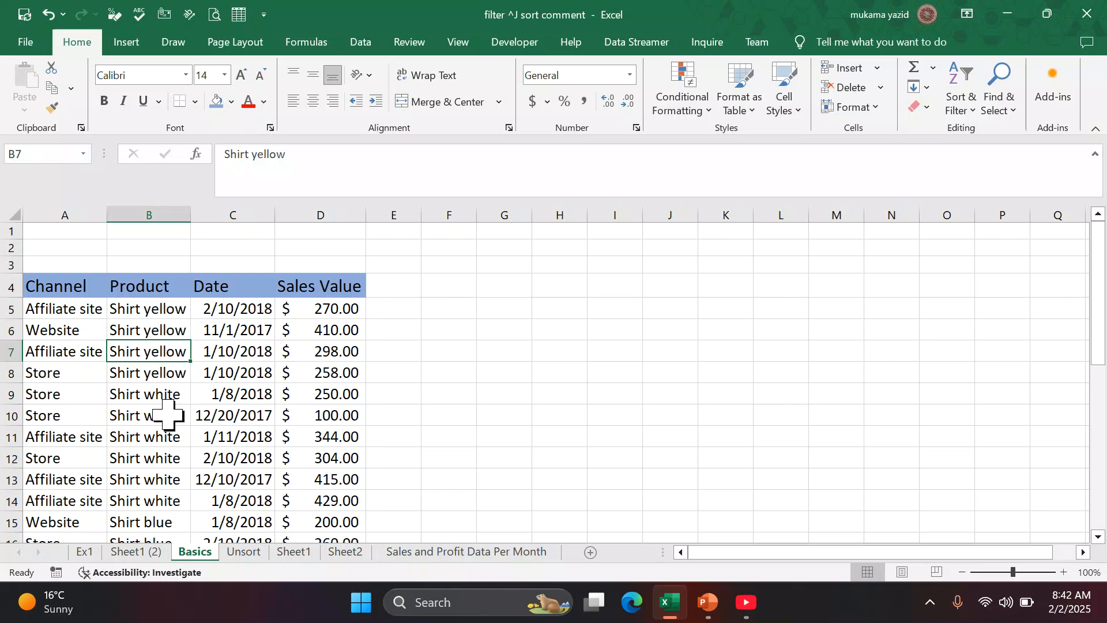
{"action": "scroll", "coordinate": [170, 404], "scroll_direction": "down", "scroll_amount": 2}
{"action": "scroll", "coordinate": [167, 415], "scroll_direction": "down", "scroll_amount": 2}
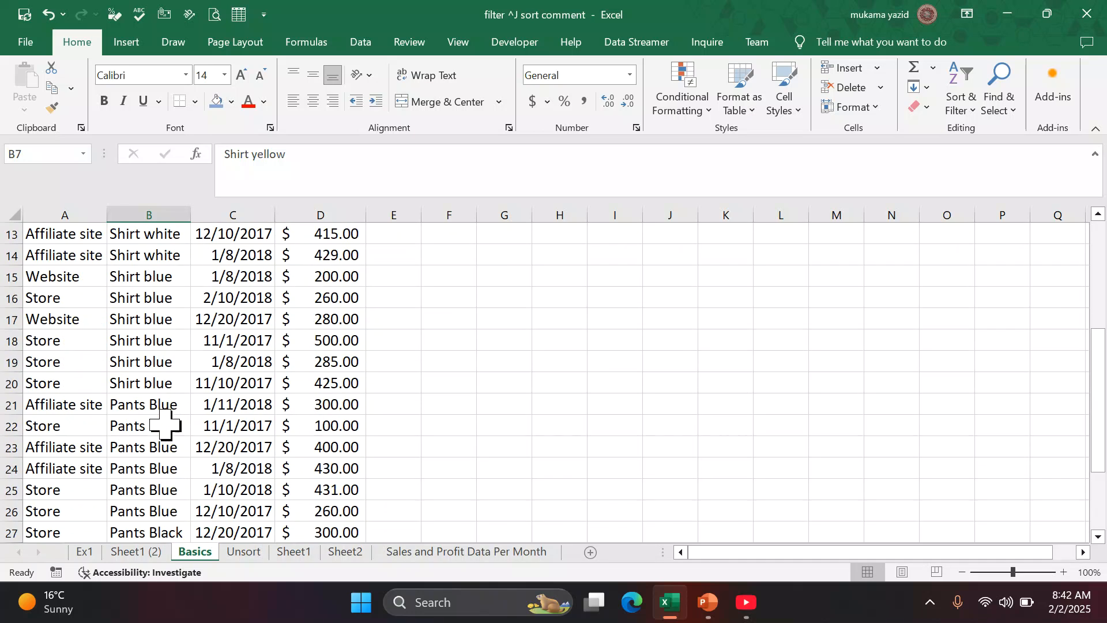
{"action": "scroll", "coordinate": [165, 425], "scroll_direction": "down", "scroll_amount": 3}
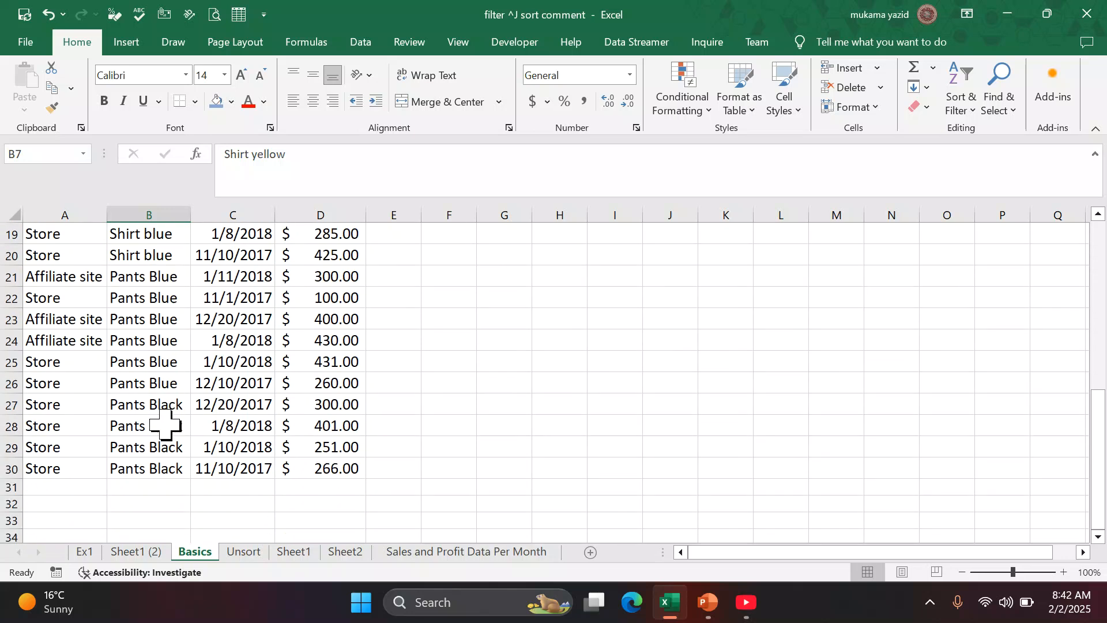
{"action": "scroll", "coordinate": [163, 392], "scroll_direction": "up", "scroll_amount": 3}
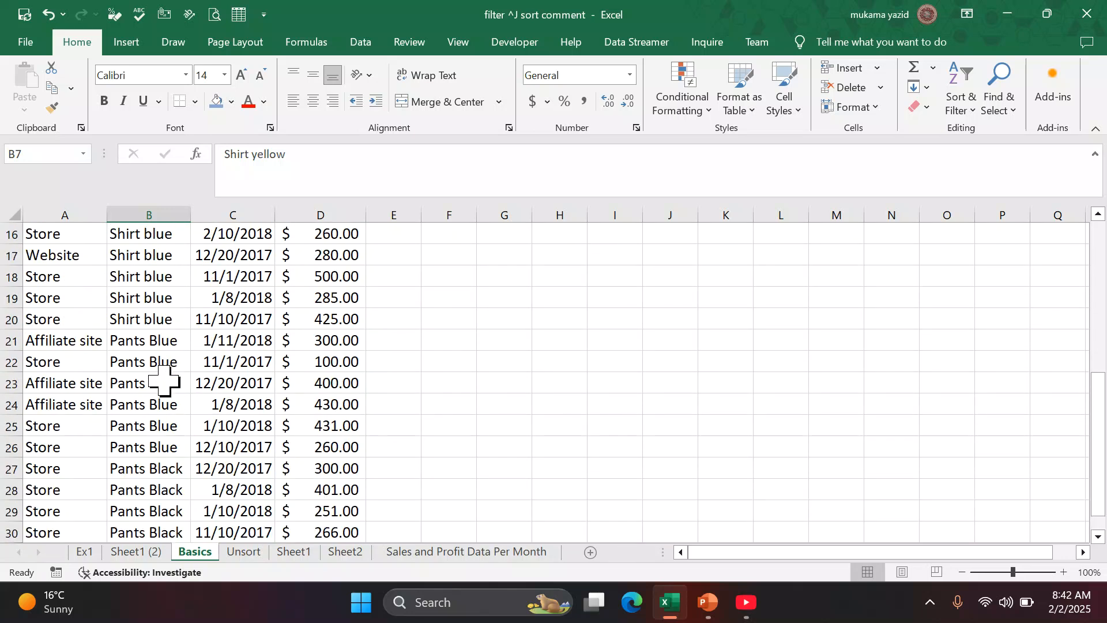
{"action": "scroll", "coordinate": [164, 381], "scroll_direction": "up", "scroll_amount": 4}
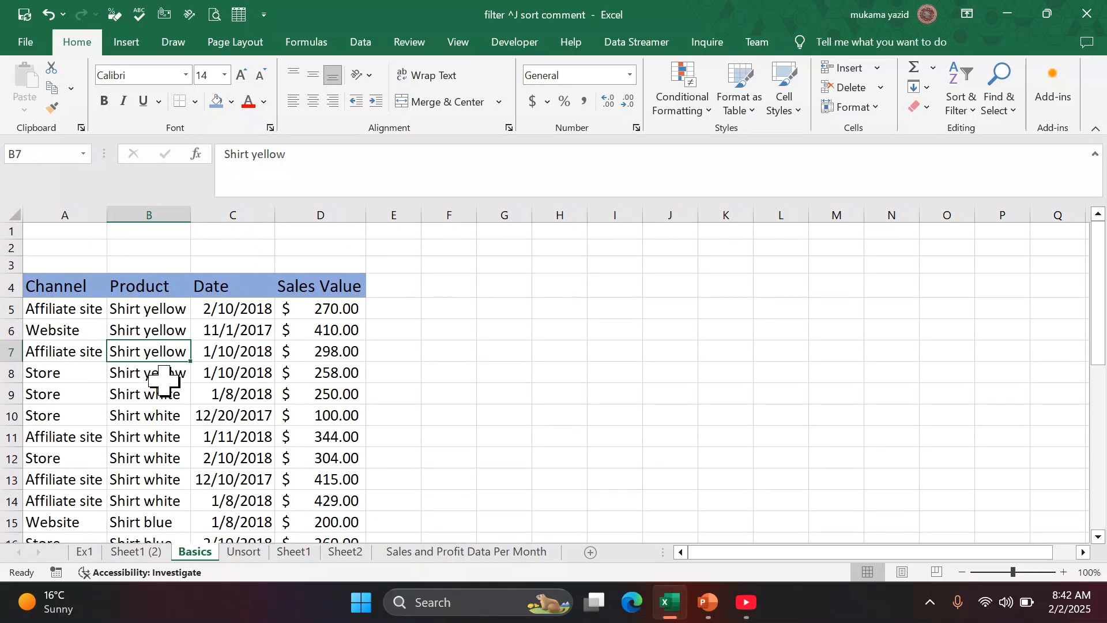
{"action": "scroll", "coordinate": [164, 381], "scroll_direction": "down", "scroll_amount": 2}
{"action": "scroll", "coordinate": [164, 381], "scroll_direction": "up", "scroll_amount": 2}
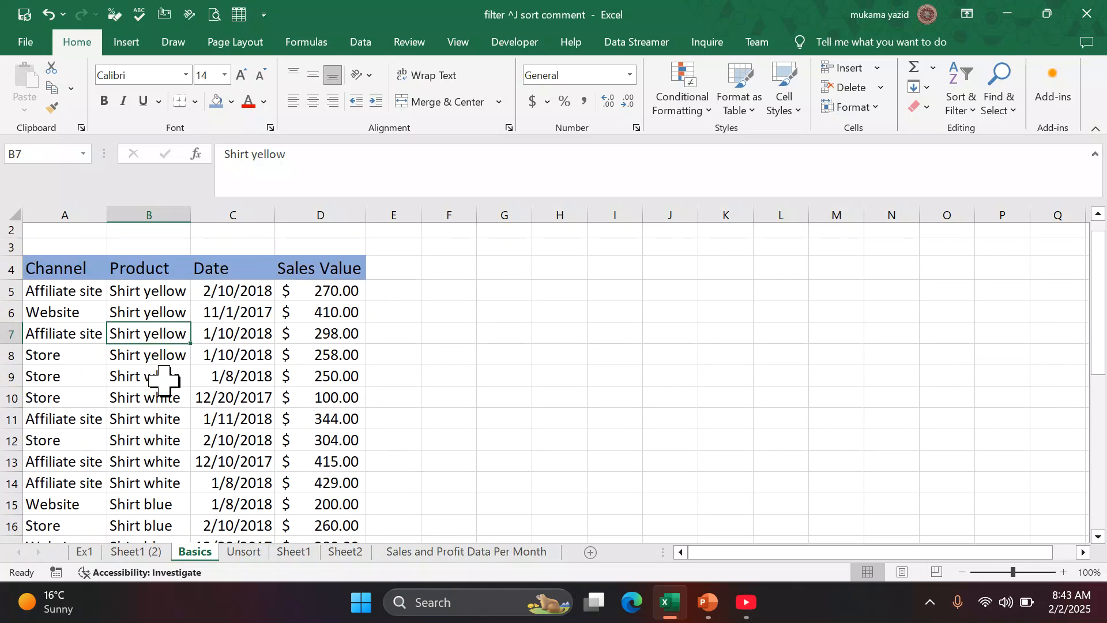
{"action": "left_click", "coordinate": [173, 394]}
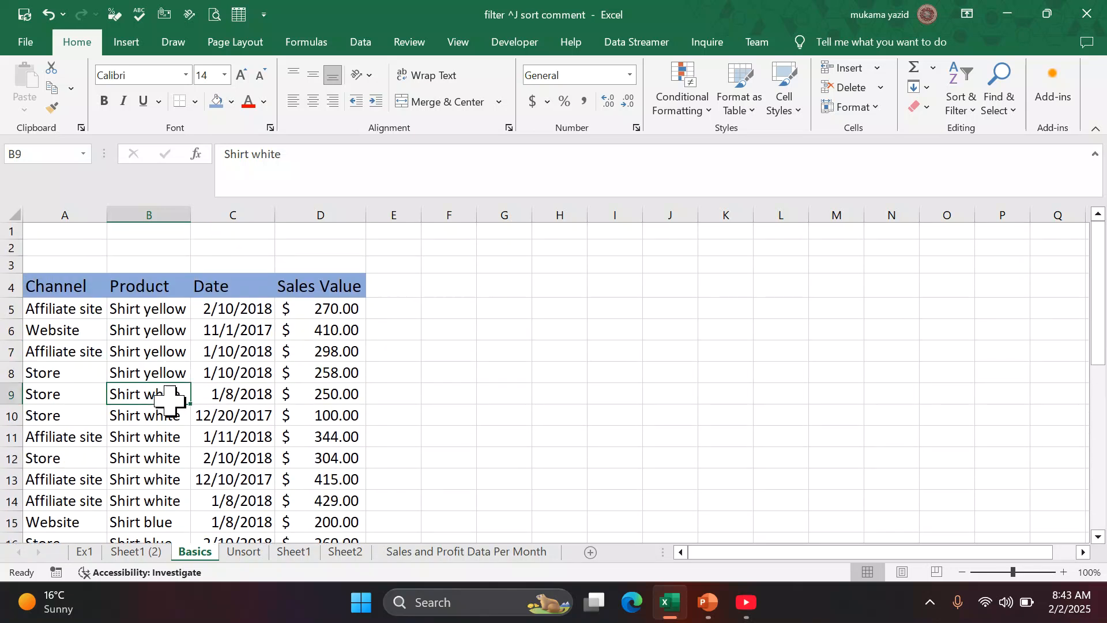
{"action": "left_click", "coordinate": [236, 394]}
{"action": "left_click", "coordinate": [81, 372]}
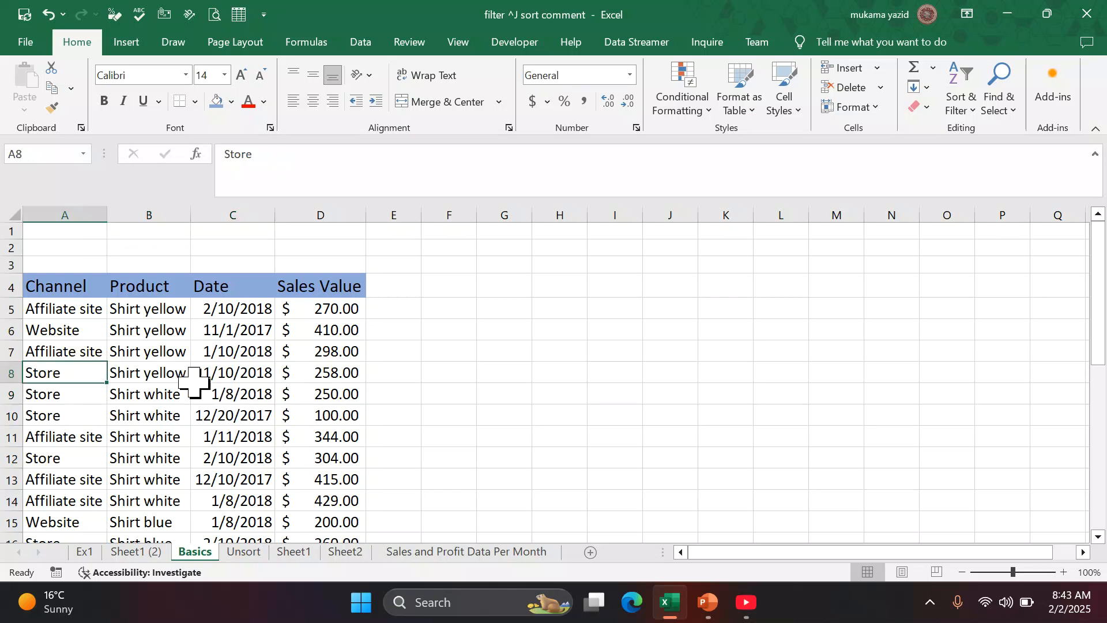
{"action": "left_click", "coordinate": [281, 396]}
- Add subtotals to the sales table that Sum the Sales Value at each change in Product, with the summary below the data
{"action": "left_click", "coordinate": [64, 372]}
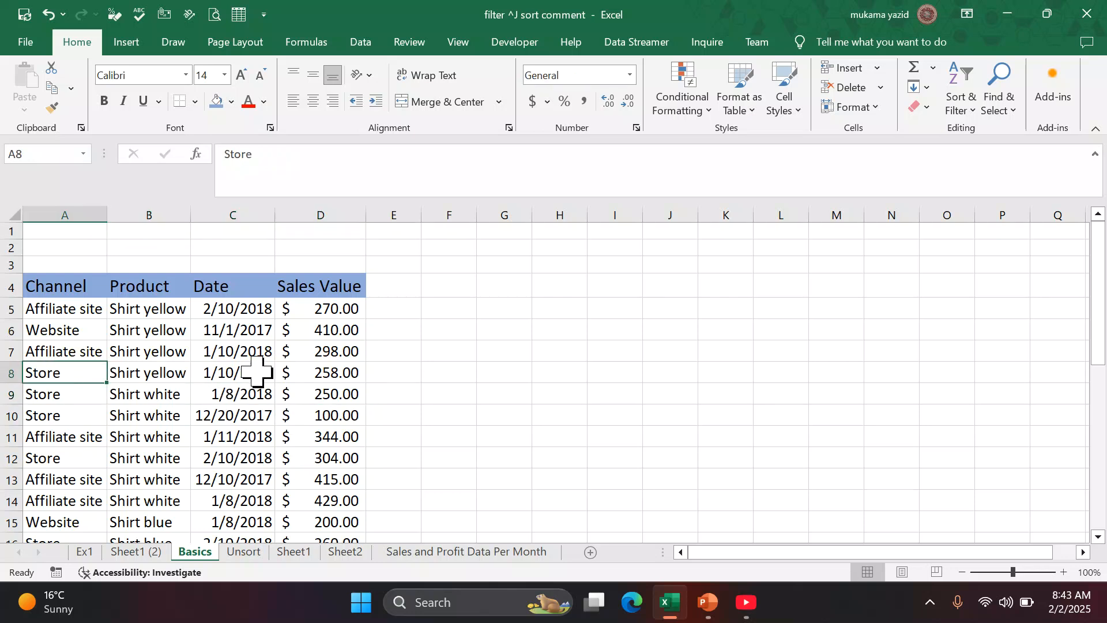
{"action": "left_click", "coordinate": [358, 45]}
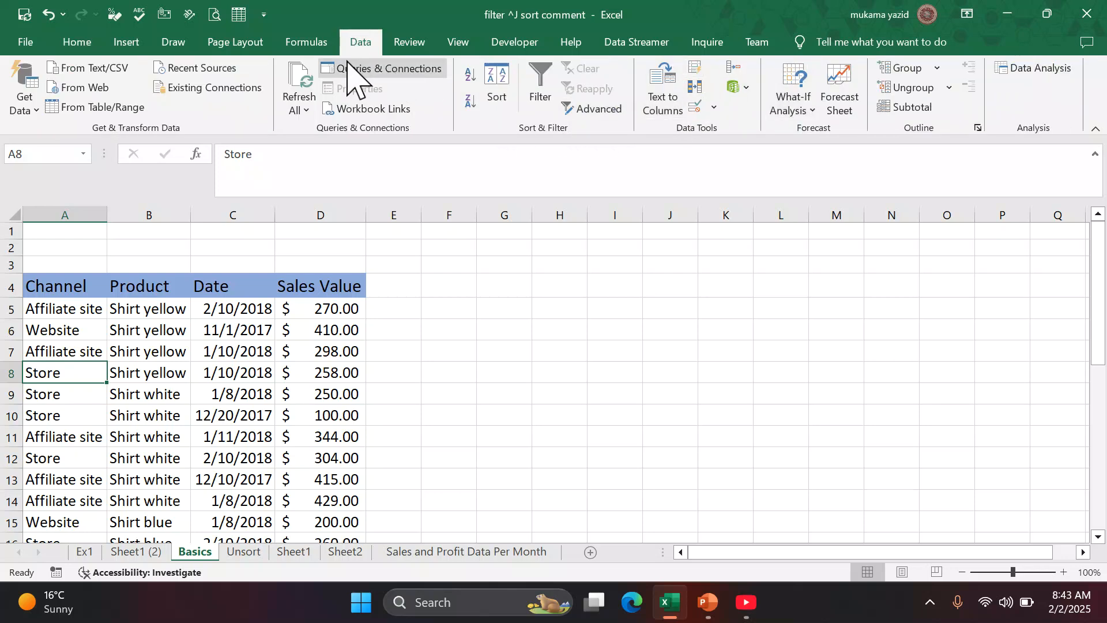
{"action": "left_click", "coordinate": [914, 108]}
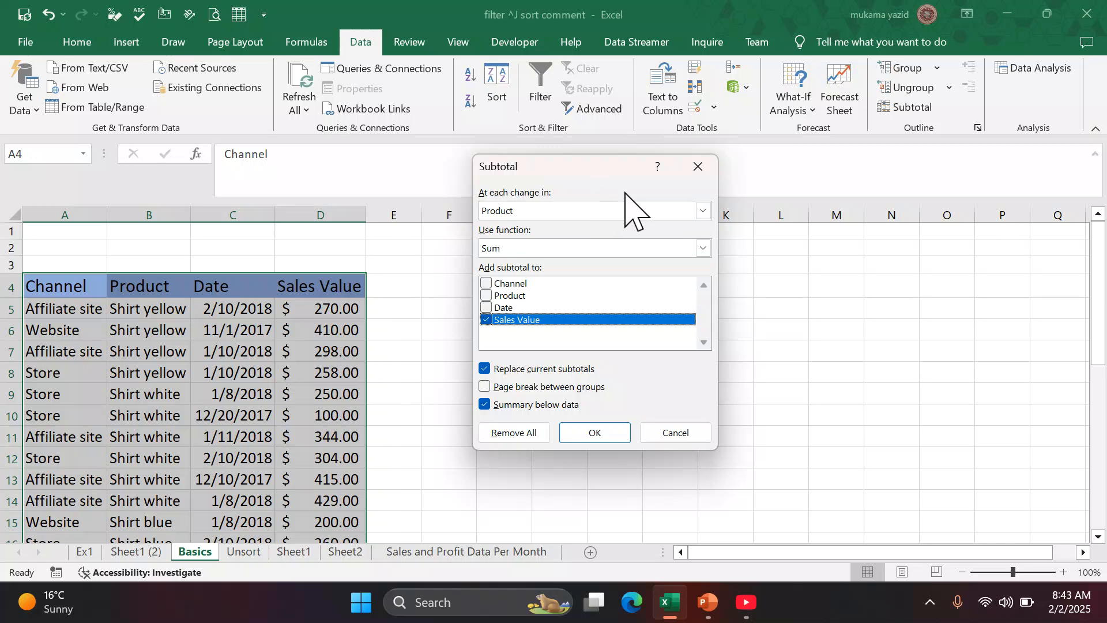
{"action": "left_click", "coordinate": [704, 211]}
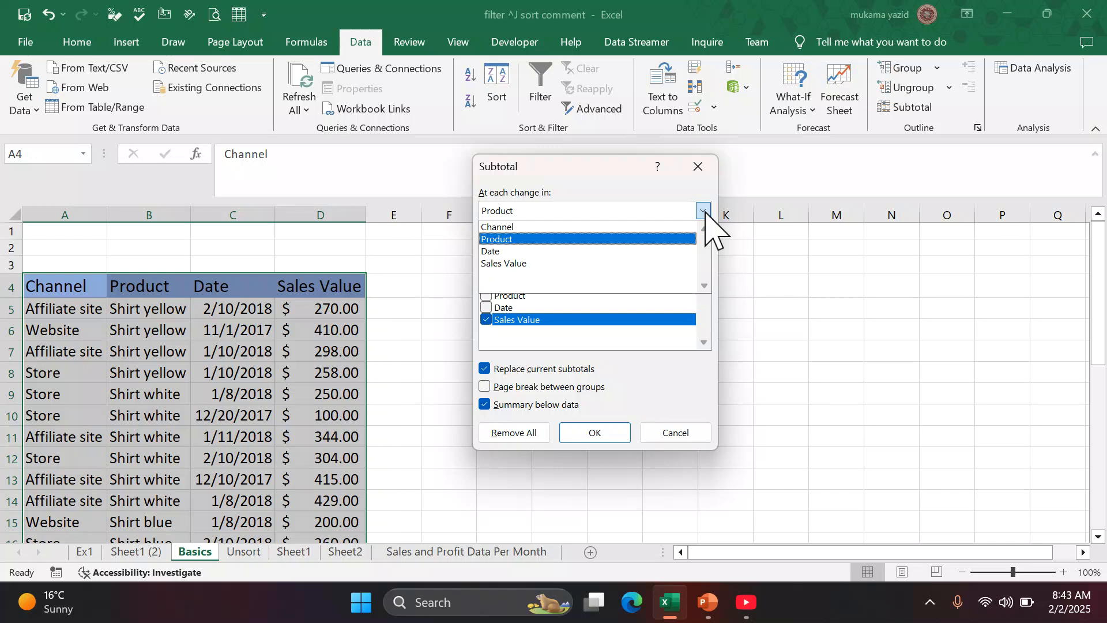
{"action": "left_click", "coordinate": [537, 239]}
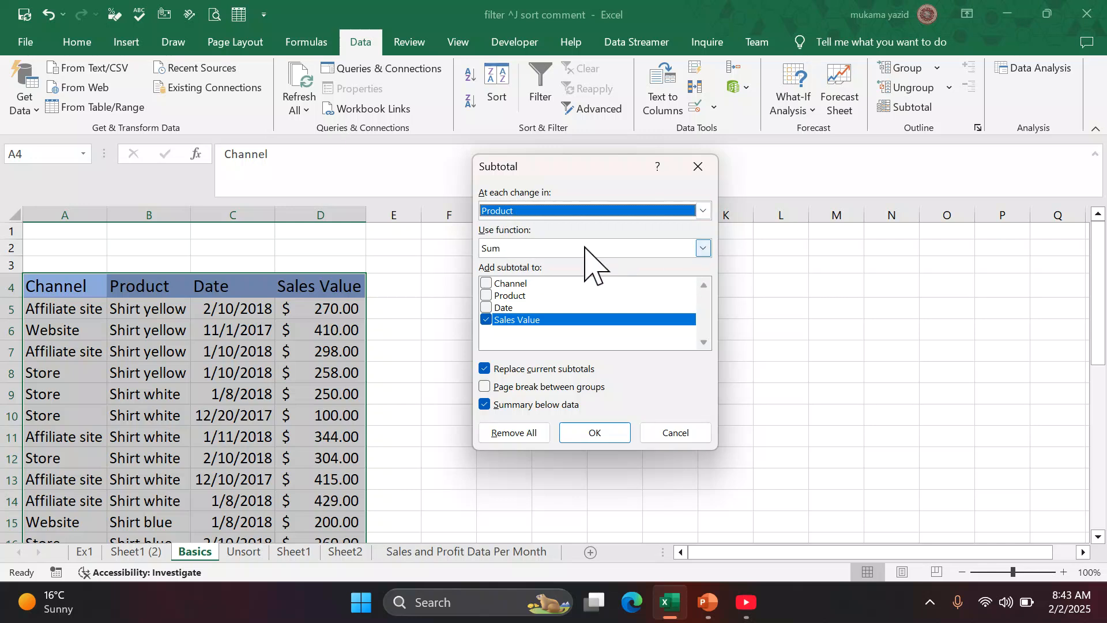
{"action": "left_click", "coordinate": [703, 249]}
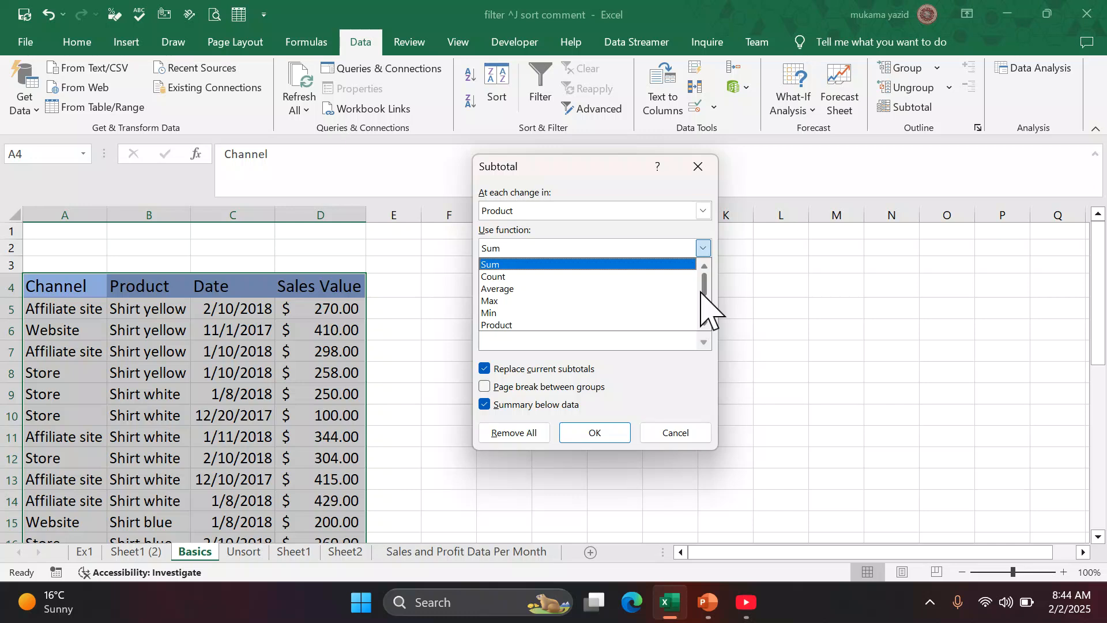
{"action": "scroll", "coordinate": [702, 292], "scroll_direction": "down", "scroll_amount": 1}
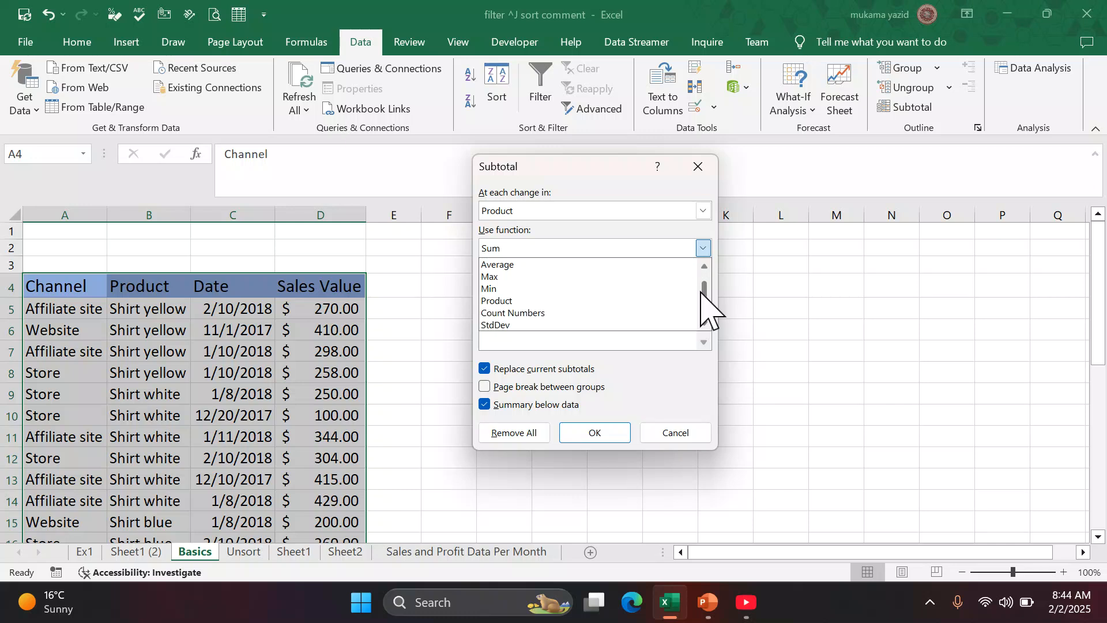
{"action": "scroll", "coordinate": [702, 293], "scroll_direction": "up", "scroll_amount": 1}
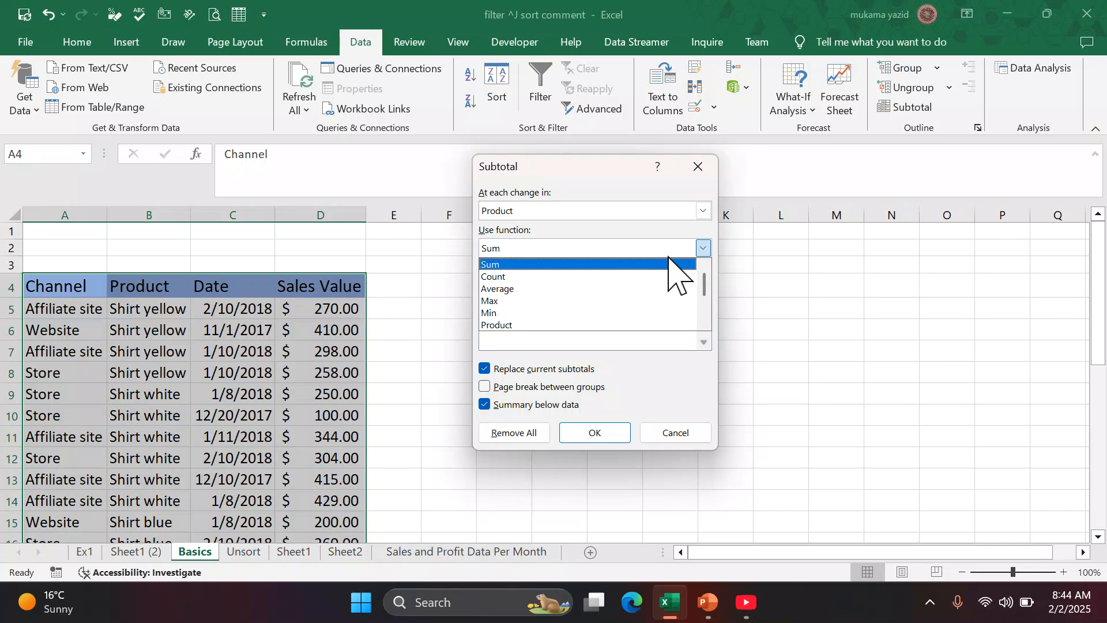
{"action": "left_click", "coordinate": [669, 258]}
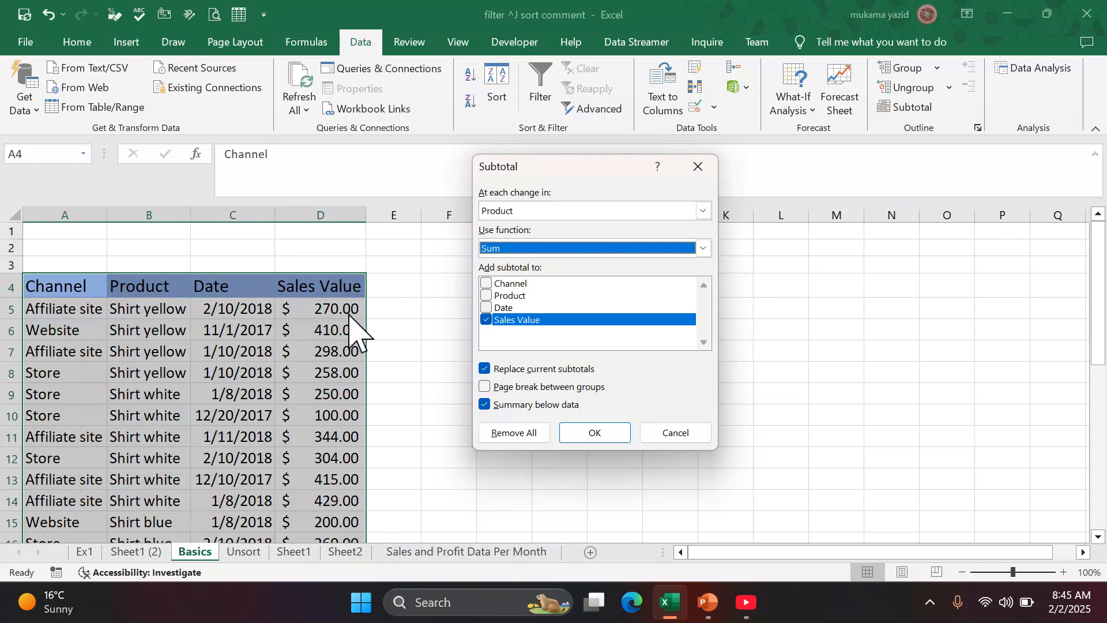
{"action": "left_click", "coordinate": [486, 320]}
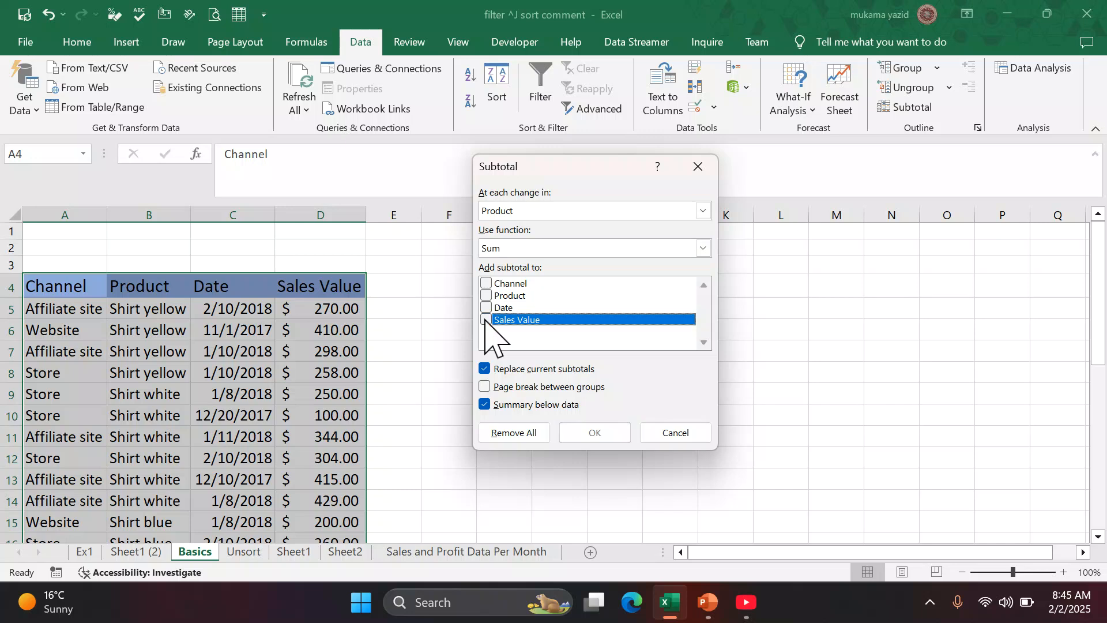
{"action": "left_click", "coordinate": [486, 320]}
{"action": "left_click", "coordinate": [599, 432]}
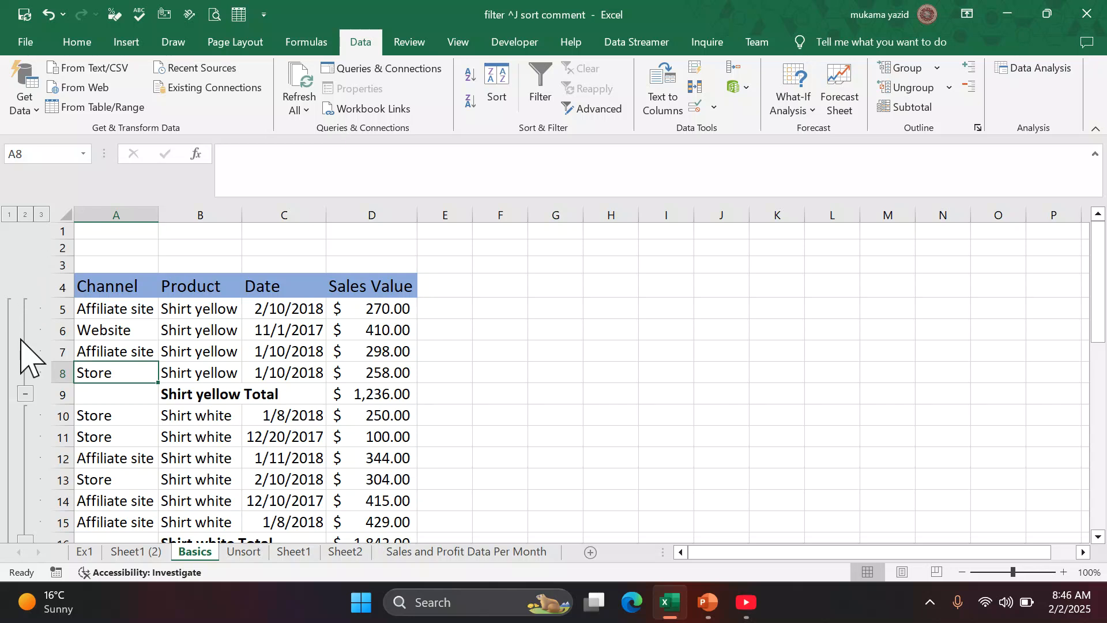
- Examine the subtotal row of each product and the grand total through the whole sales table
{"action": "scroll", "coordinate": [29, 363], "scroll_direction": "down", "scroll_amount": 2}
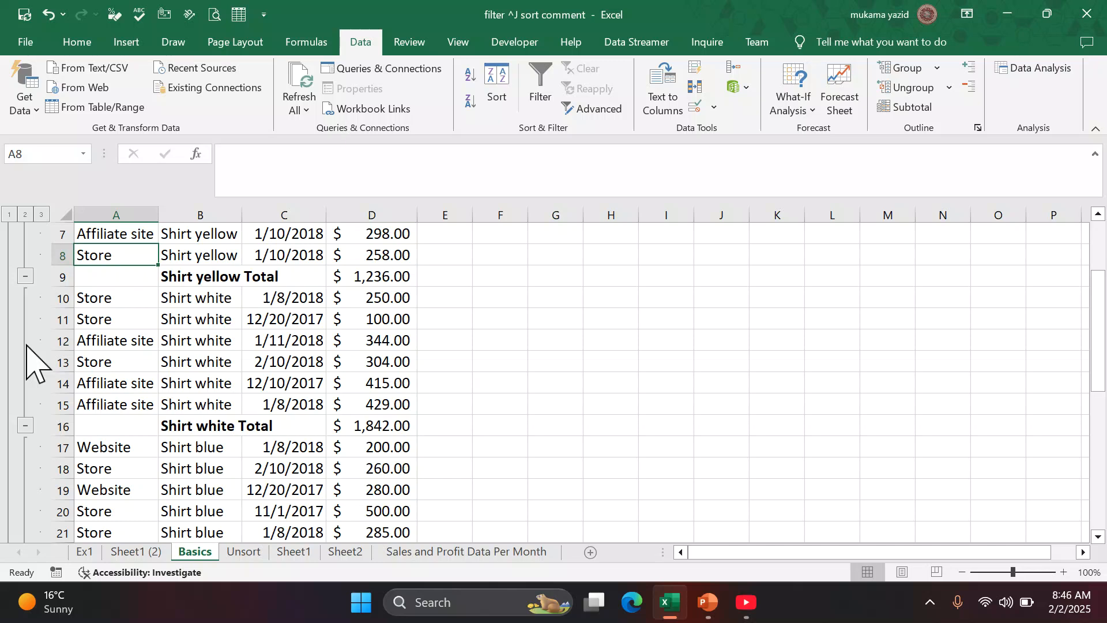
{"action": "scroll", "coordinate": [32, 340], "scroll_direction": "up", "scroll_amount": 1}
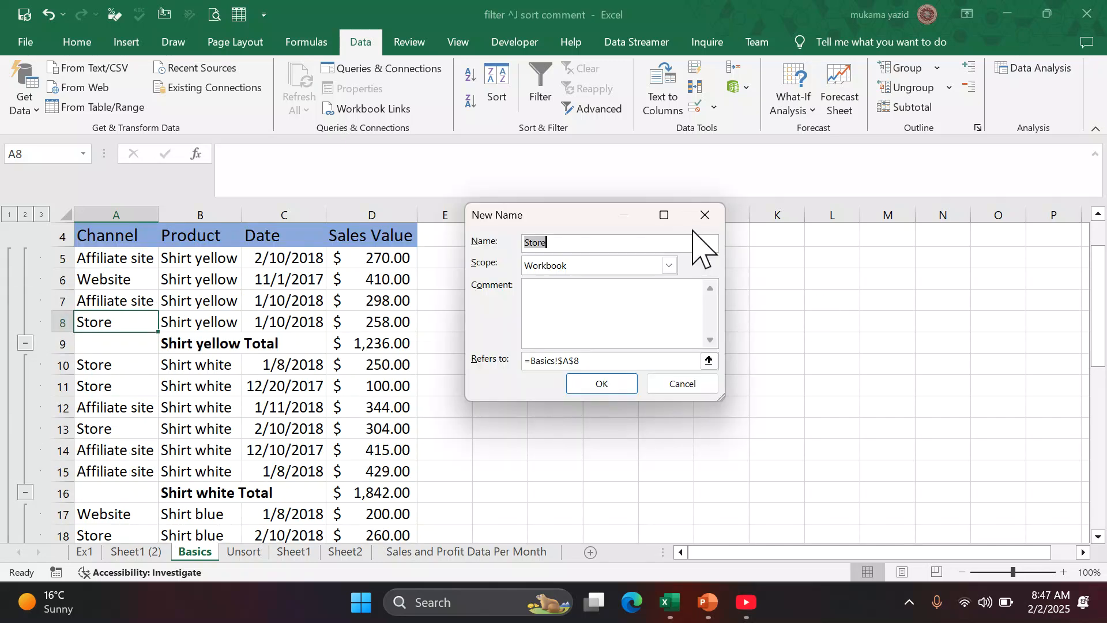
{"action": "left_click", "coordinate": [704, 215]}
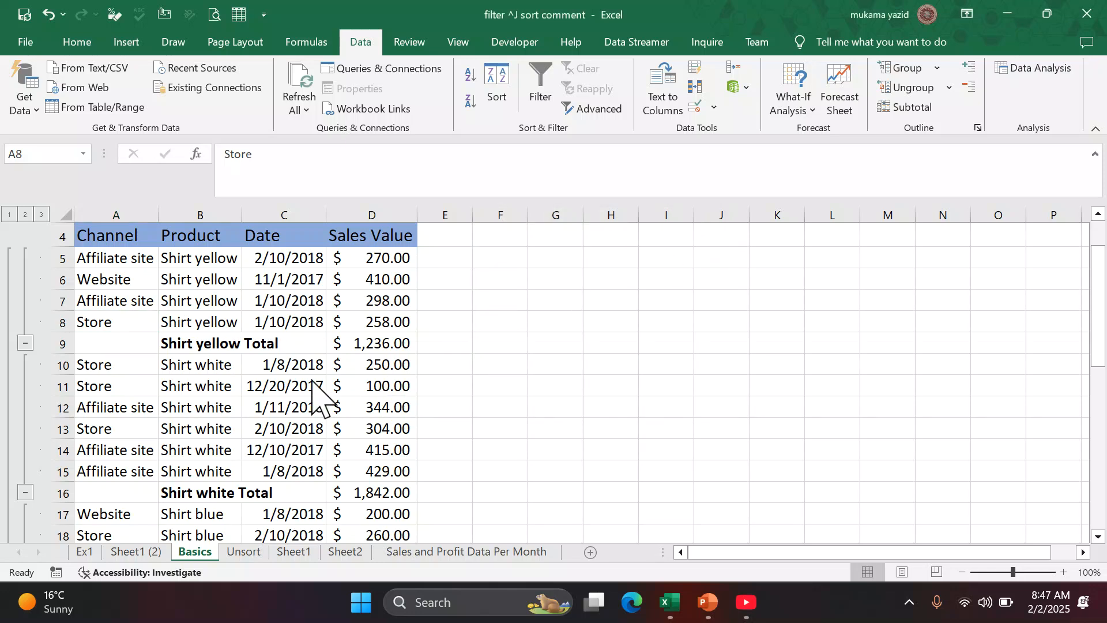
{"action": "scroll", "coordinate": [313, 382], "scroll_direction": "up", "scroll_amount": 1}
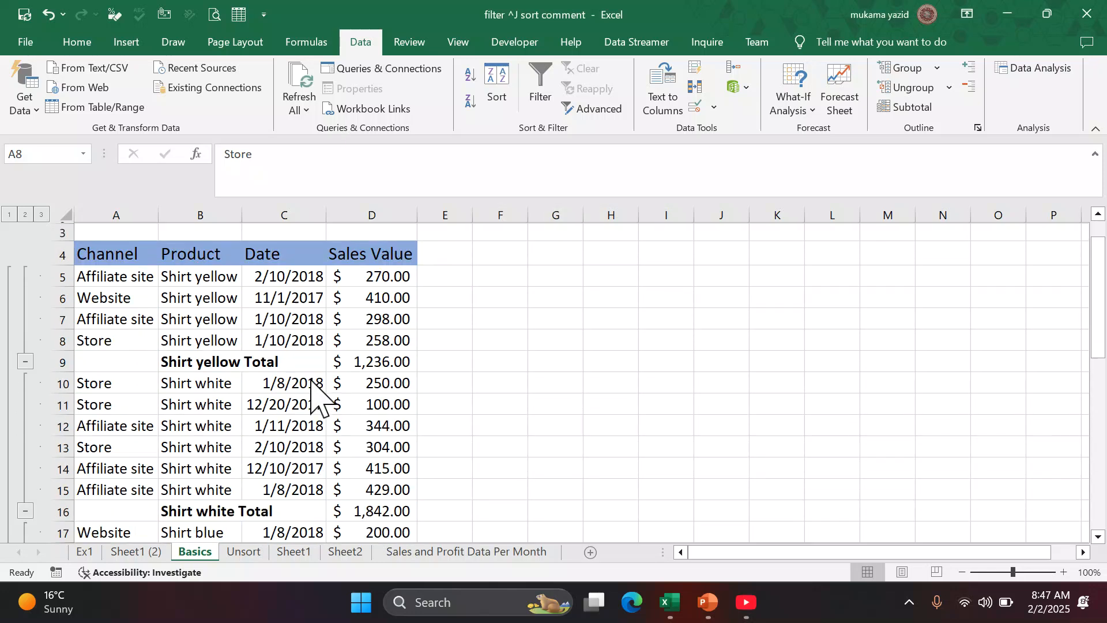
{"action": "scroll", "coordinate": [311, 382], "scroll_direction": "down", "scroll_amount": 2}
{"action": "scroll", "coordinate": [313, 383], "scroll_direction": "up", "scroll_amount": 2}
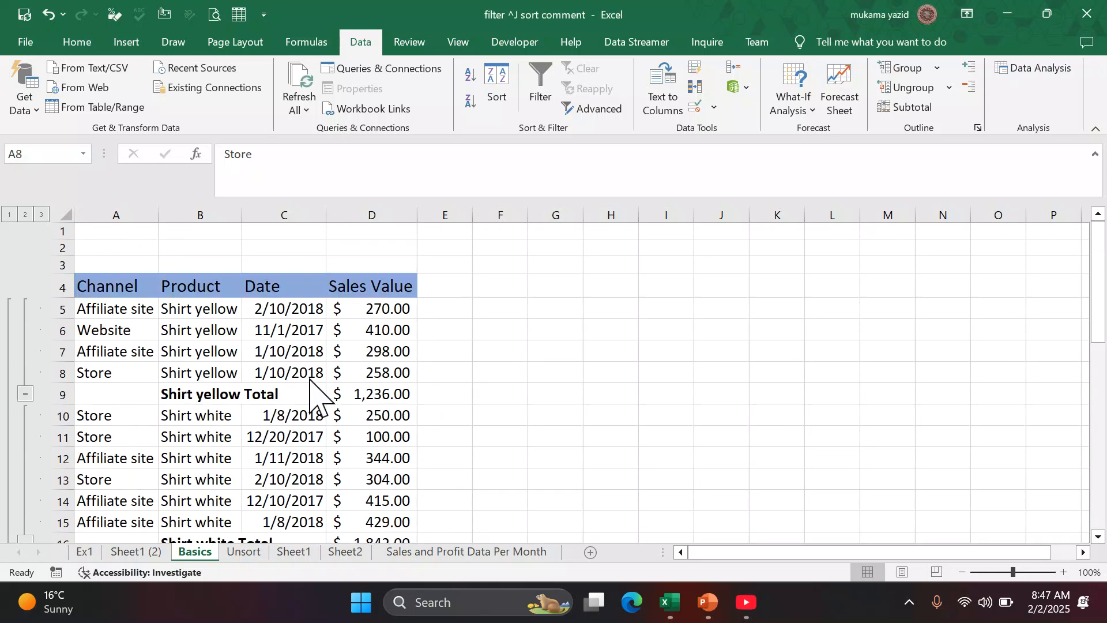
{"action": "scroll", "coordinate": [314, 385], "scroll_direction": "down", "scroll_amount": 2}
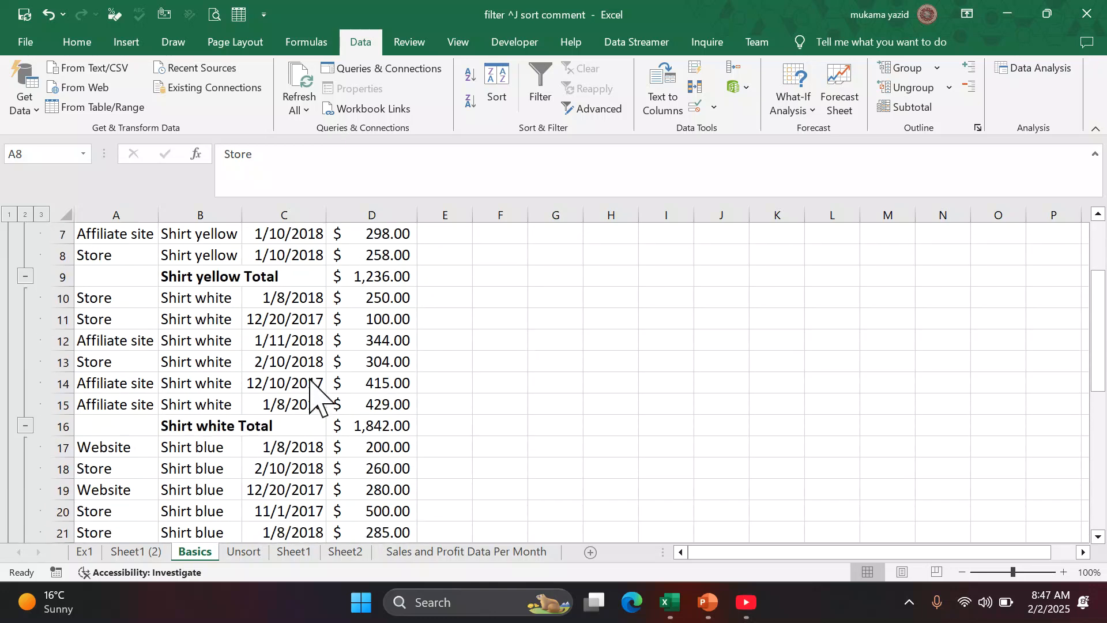
{"action": "scroll", "coordinate": [314, 388], "scroll_direction": "up", "scroll_amount": 2}
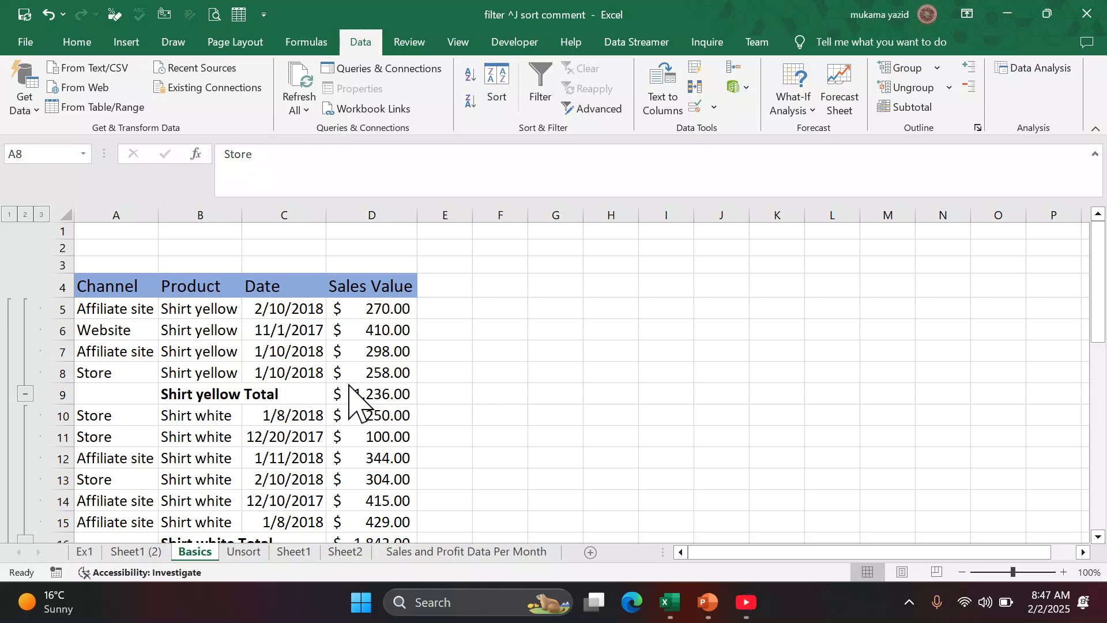
{"action": "scroll", "coordinate": [219, 315], "scroll_direction": "down", "scroll_amount": 1}
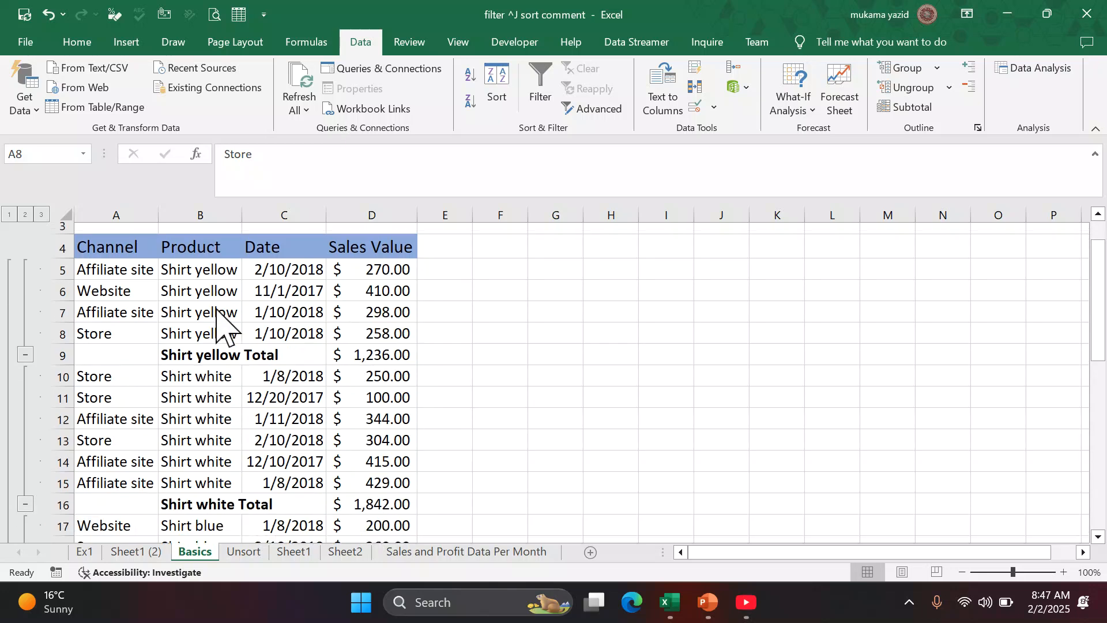
{"action": "scroll", "coordinate": [219, 315], "scroll_direction": "down", "scroll_amount": 1}
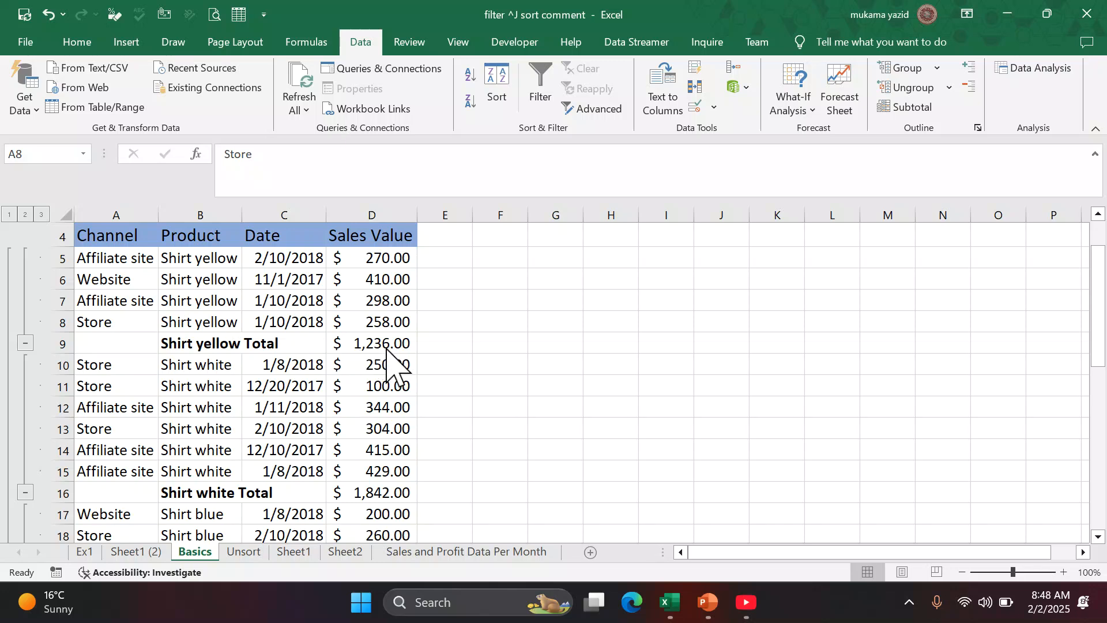
{"action": "scroll", "coordinate": [176, 407], "scroll_direction": "down", "scroll_amount": 1}
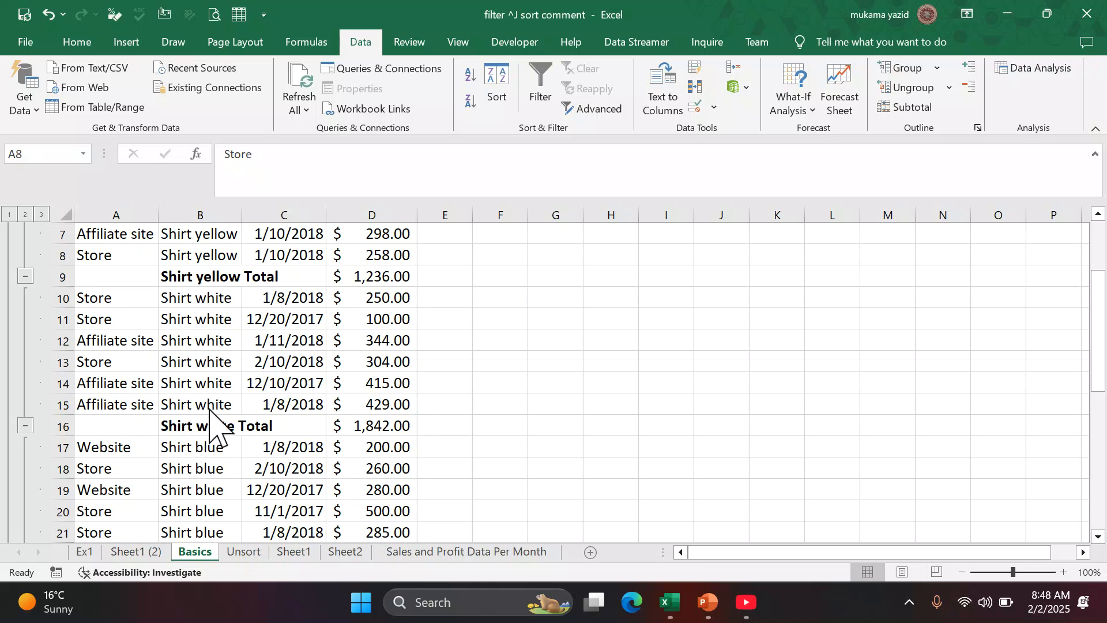
{"action": "scroll", "coordinate": [222, 435], "scroll_direction": "down", "scroll_amount": 2}
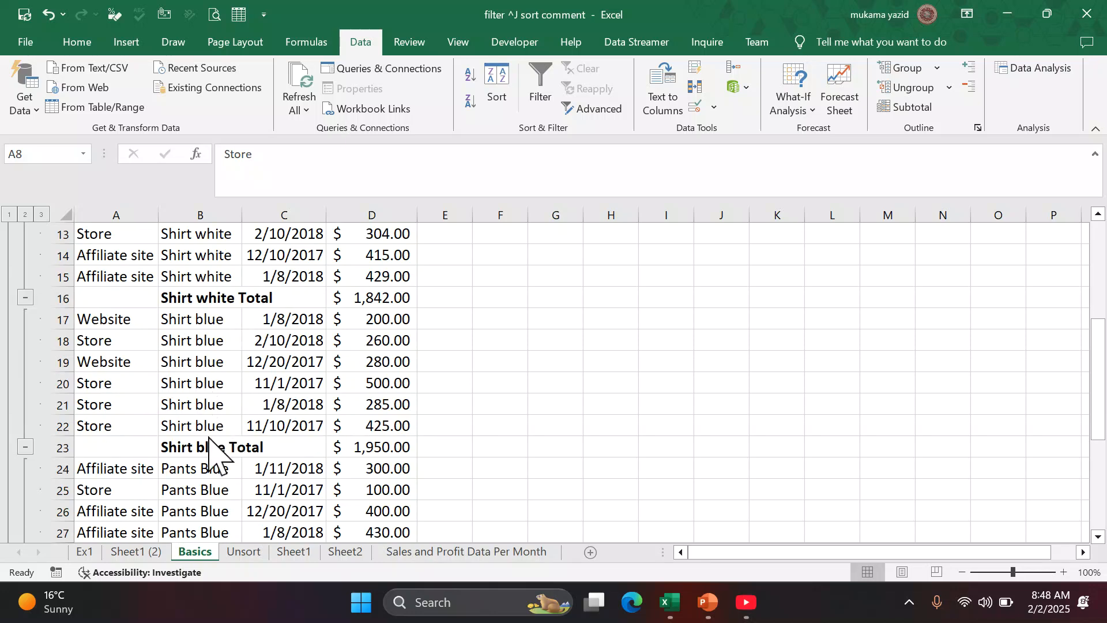
{"action": "scroll", "coordinate": [209, 453], "scroll_direction": "down", "scroll_amount": 2}
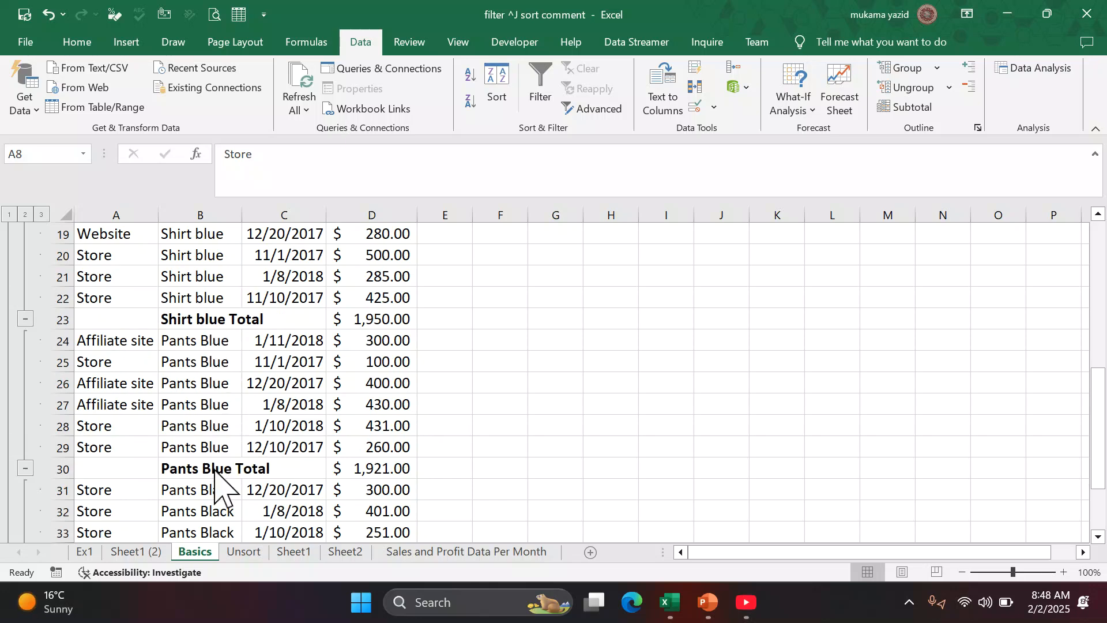
{"action": "scroll", "coordinate": [215, 472], "scroll_direction": "down", "scroll_amount": 2}
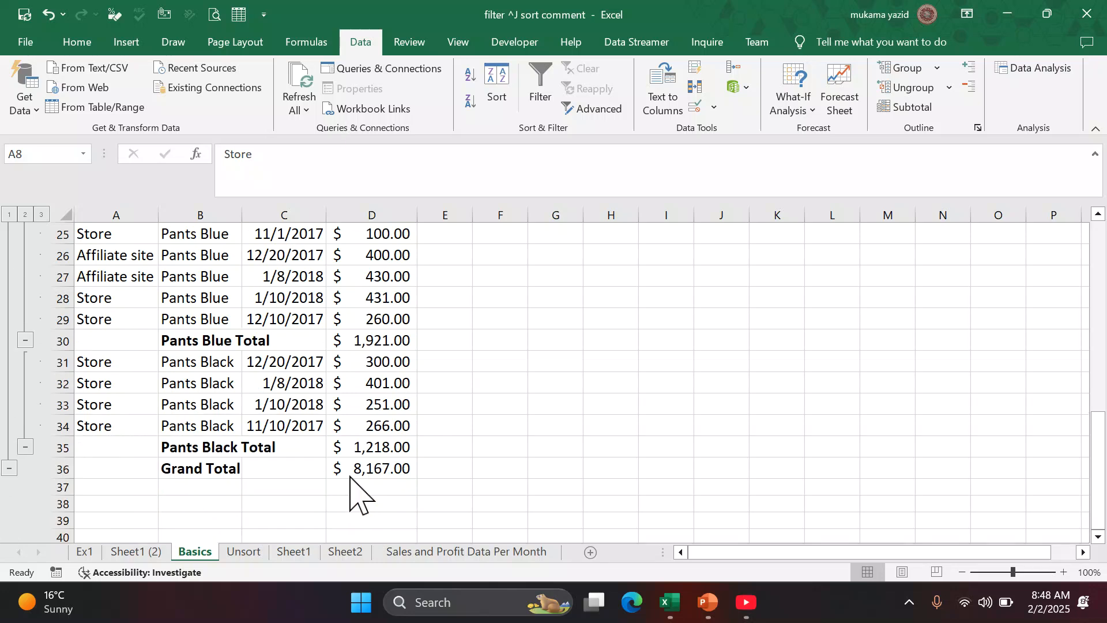
{"action": "scroll", "coordinate": [352, 478], "scroll_direction": "up", "scroll_amount": 7}
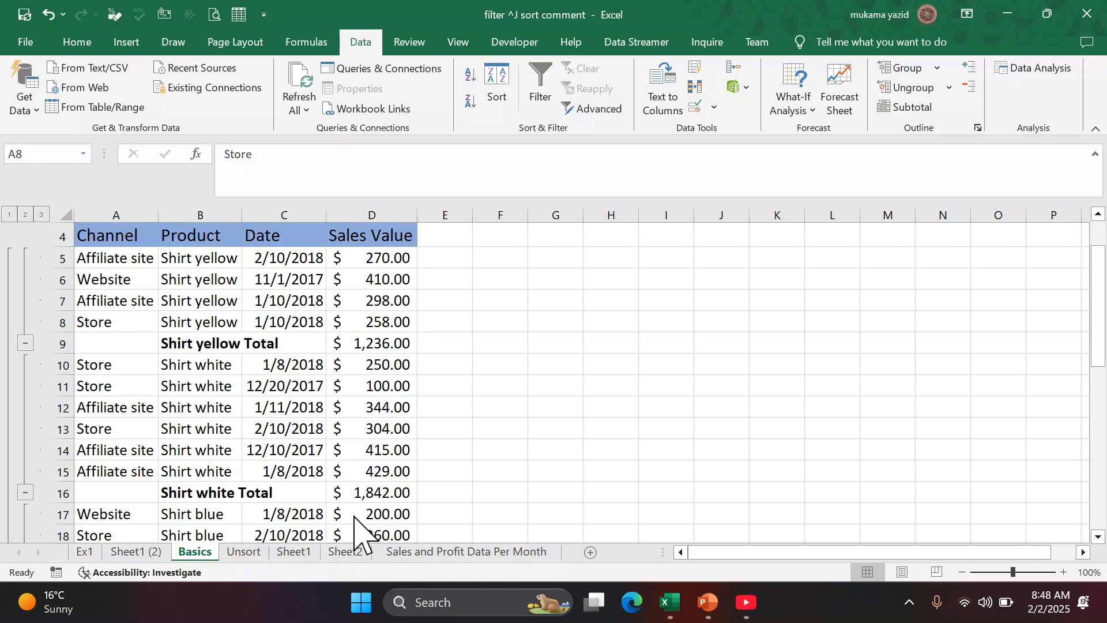
{"action": "scroll", "coordinate": [354, 519], "scroll_direction": "down", "scroll_amount": 8}
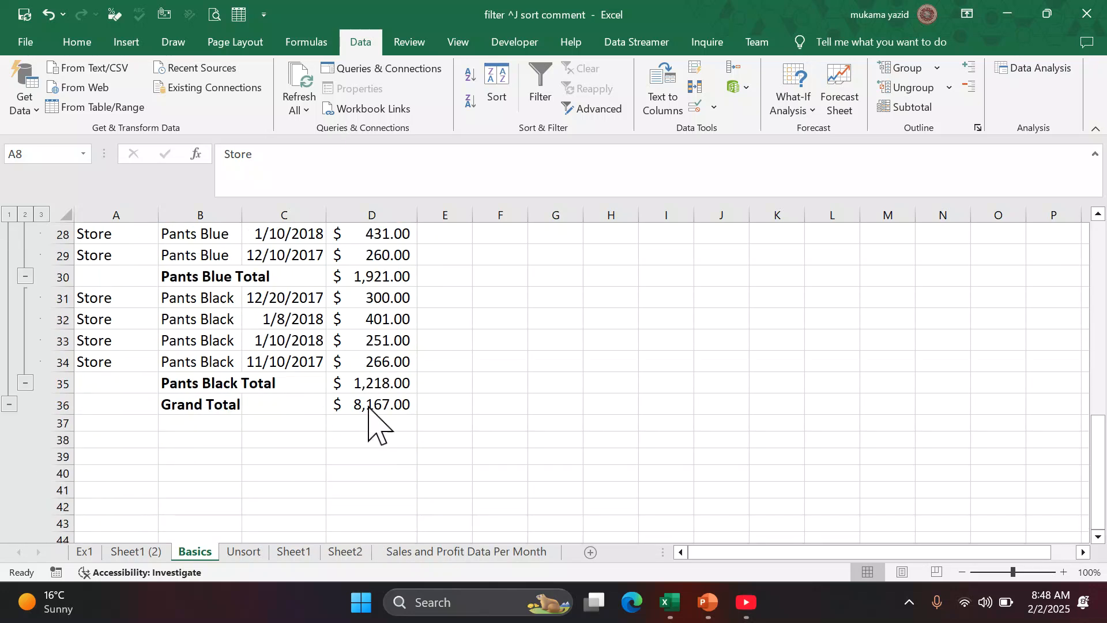
{"action": "scroll", "coordinate": [369, 407], "scroll_direction": "up", "scroll_amount": 3}
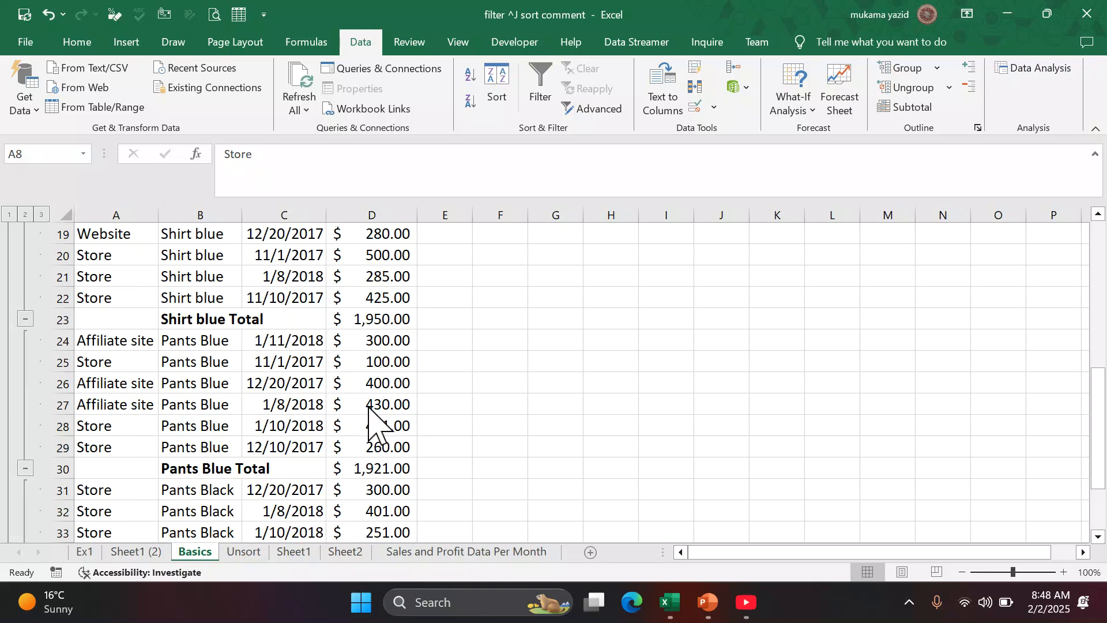
- Add Average subtotals of Sales Value at each change in Product, without replacing the current Sum subtotals
{"action": "left_click", "coordinate": [219, 384]}
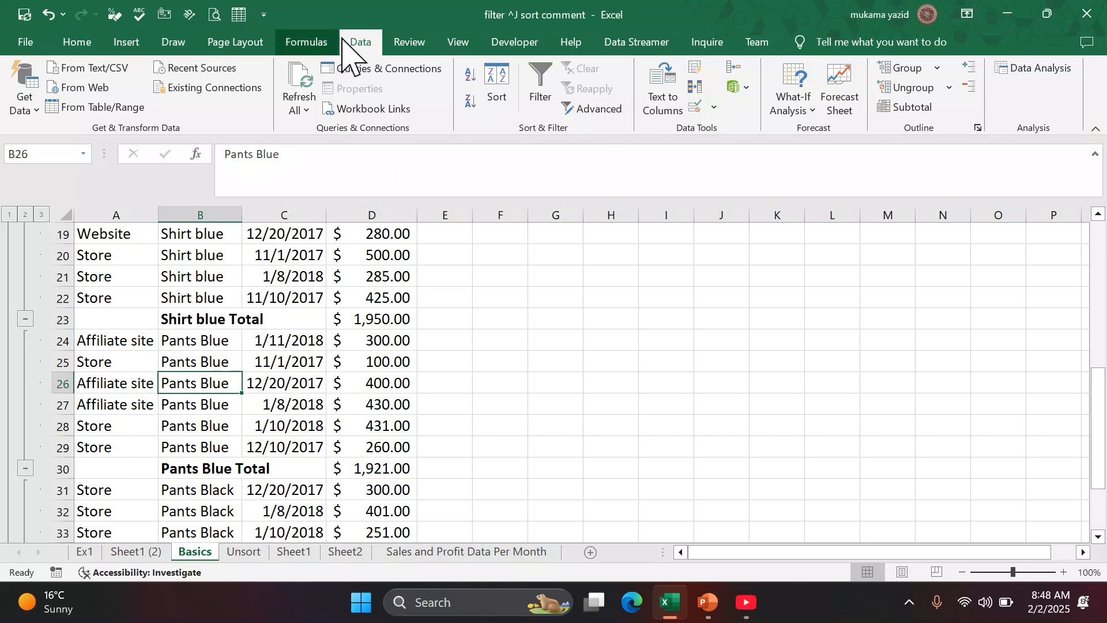
{"action": "left_click", "coordinate": [903, 110]}
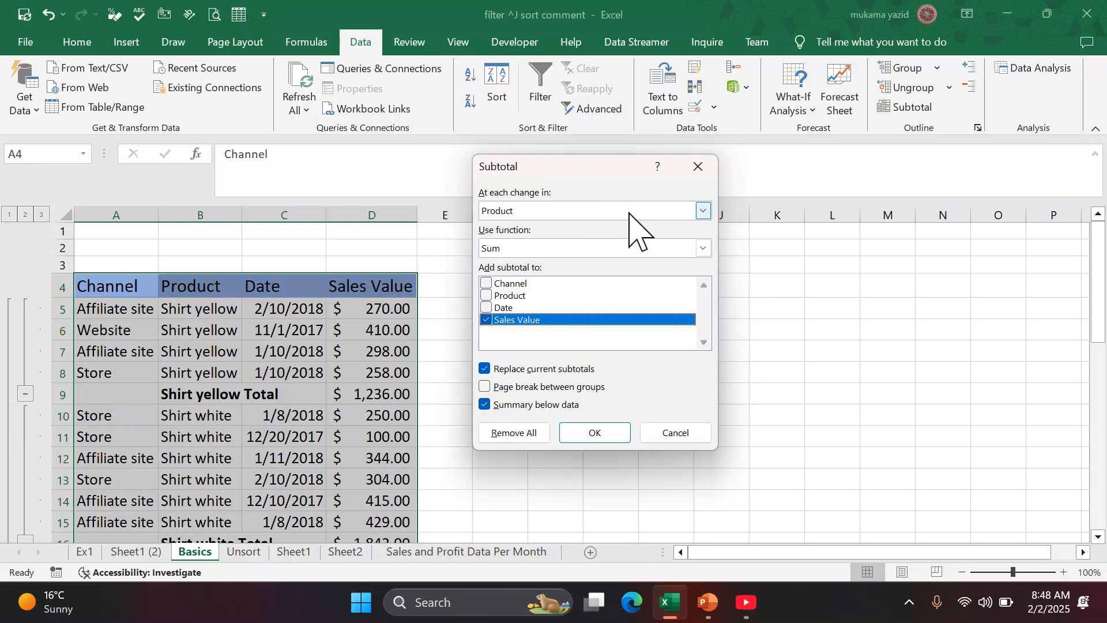
{"action": "left_click", "coordinate": [702, 248]}
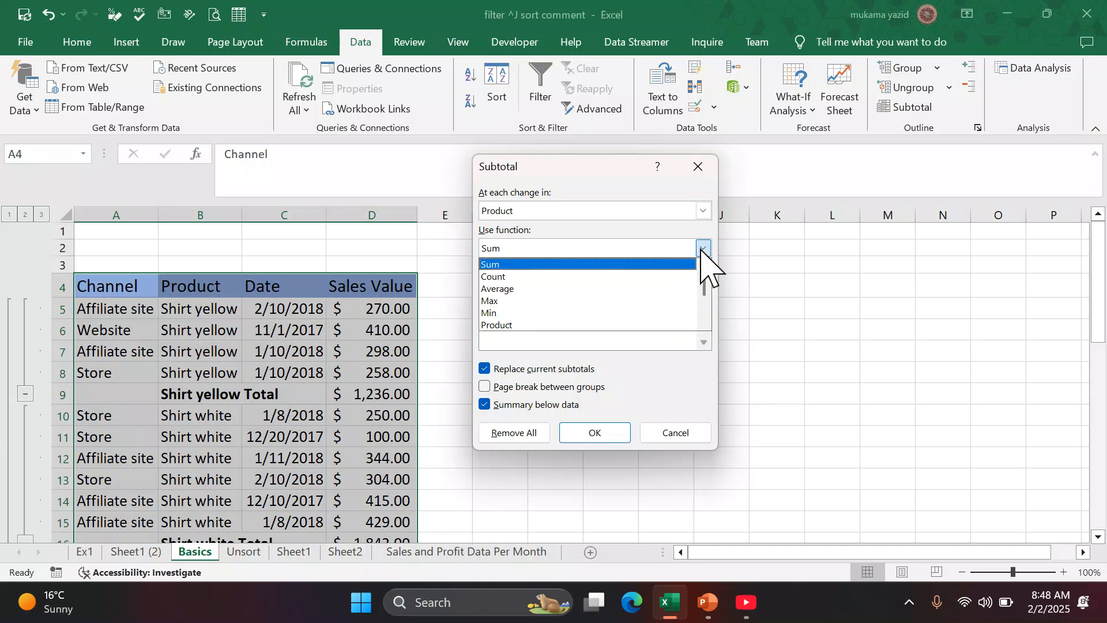
{"action": "left_click", "coordinate": [547, 289]}
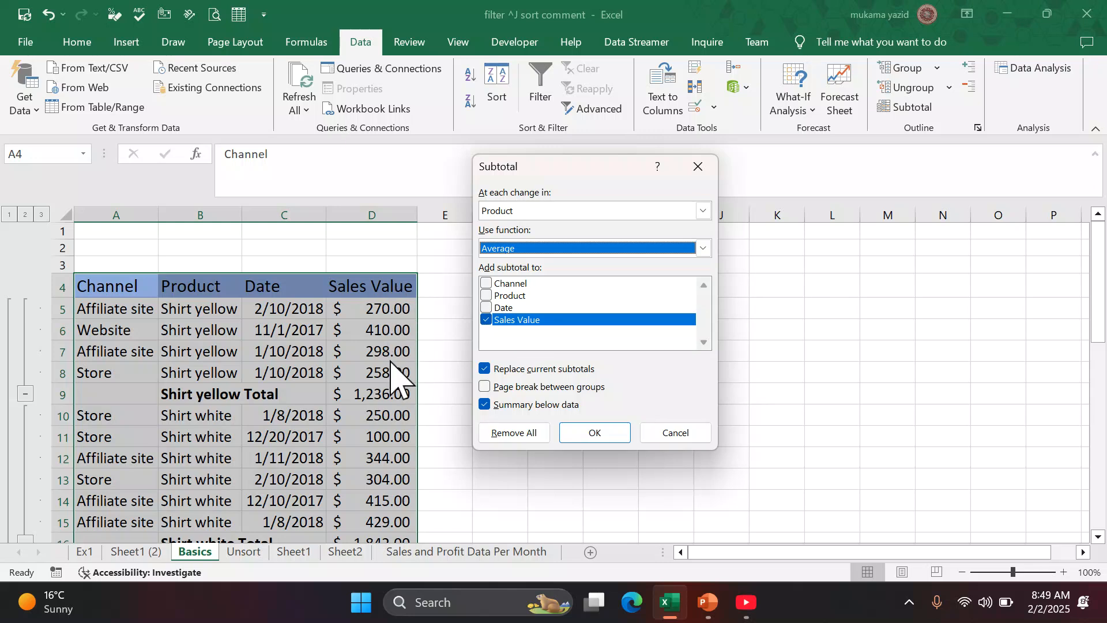
{"action": "left_click", "coordinate": [486, 369]}
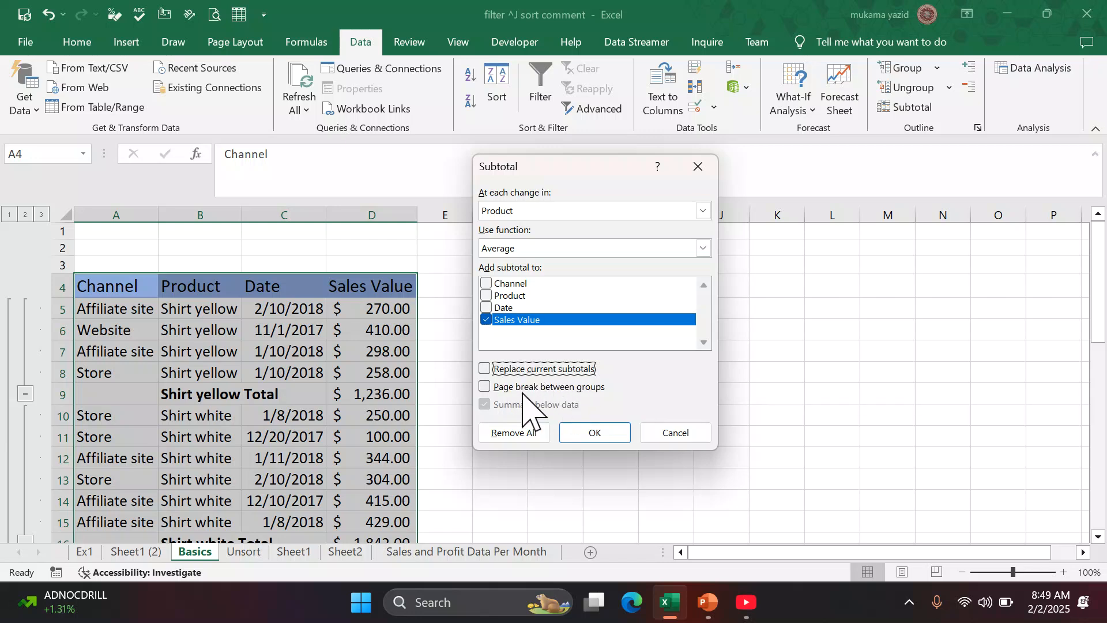
{"action": "left_click", "coordinate": [596, 434]}
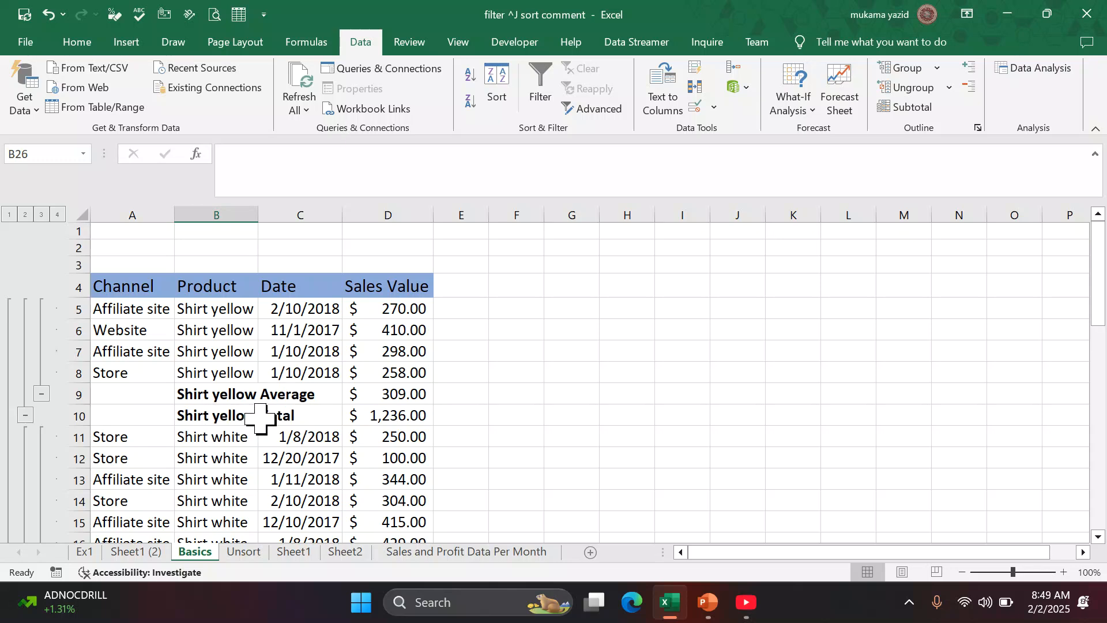
- Add Max subtotals of Sales Value at each change in Product, without replacing the current Sum and Average subtotals
{"action": "scroll", "coordinate": [261, 420], "scroll_direction": "down", "scroll_amount": 1}
{"action": "scroll", "coordinate": [260, 420], "scroll_direction": "up", "scroll_amount": 1}
{"action": "scroll", "coordinate": [261, 419], "scroll_direction": "down", "scroll_amount": 2}
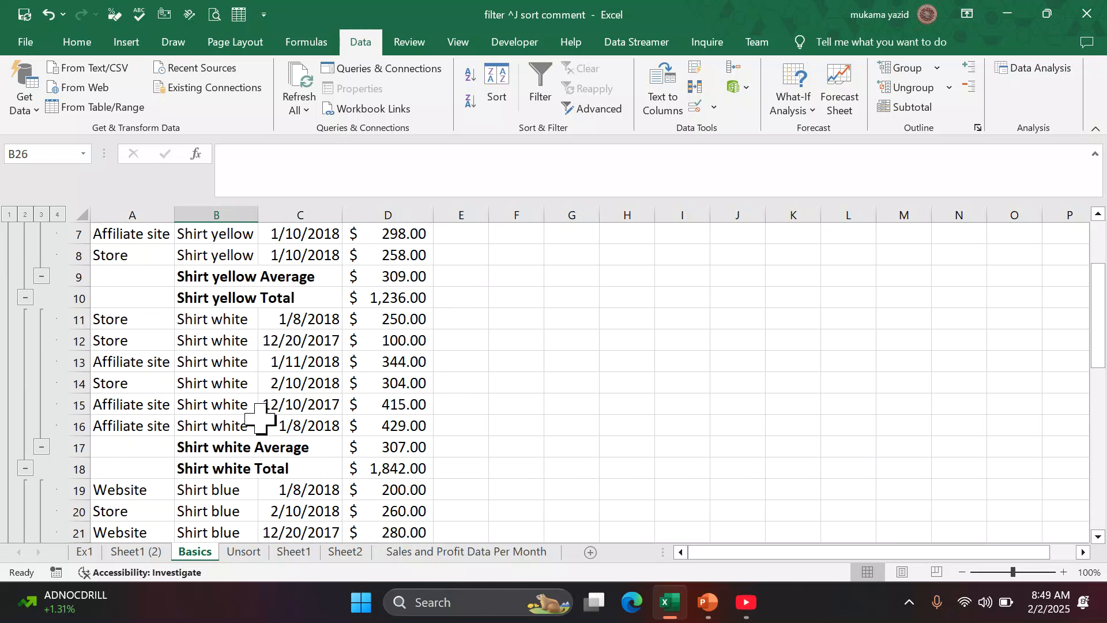
{"action": "scroll", "coordinate": [261, 420], "scroll_direction": "up", "scroll_amount": 2}
{"action": "left_click", "coordinate": [242, 369]}
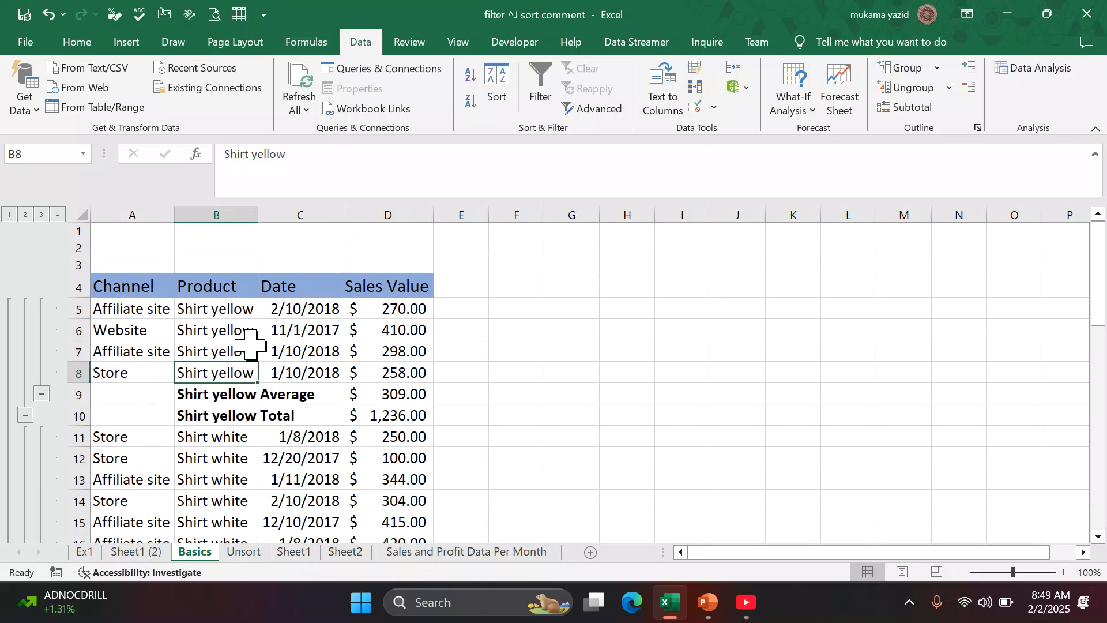
{"action": "left_click", "coordinate": [908, 109]}
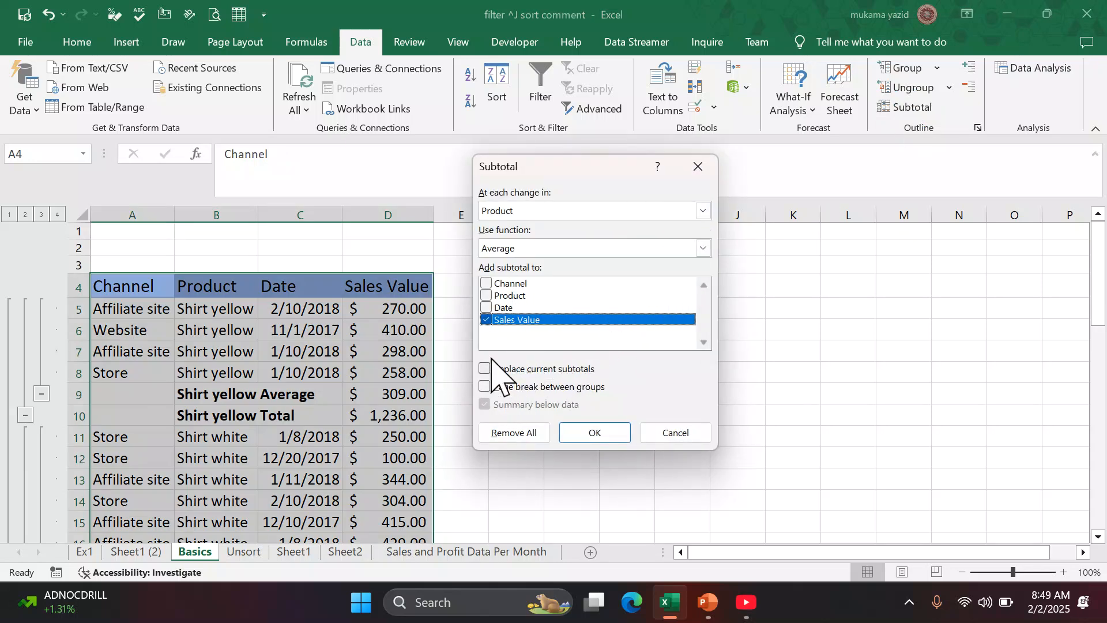
{"action": "left_click", "coordinate": [704, 248]}
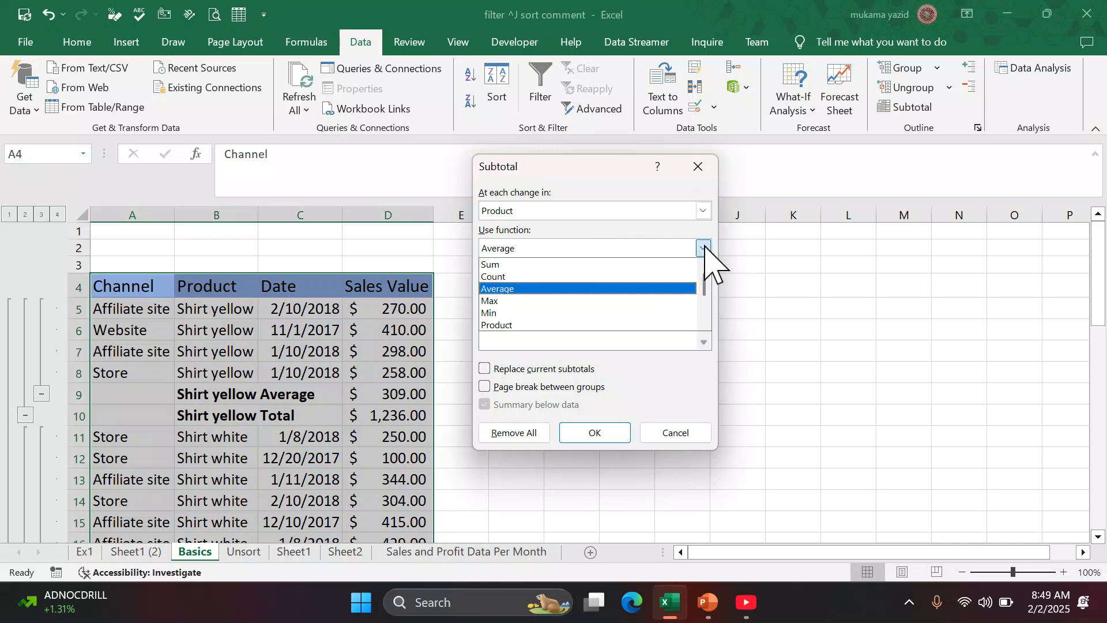
{"action": "left_click", "coordinate": [615, 301]}
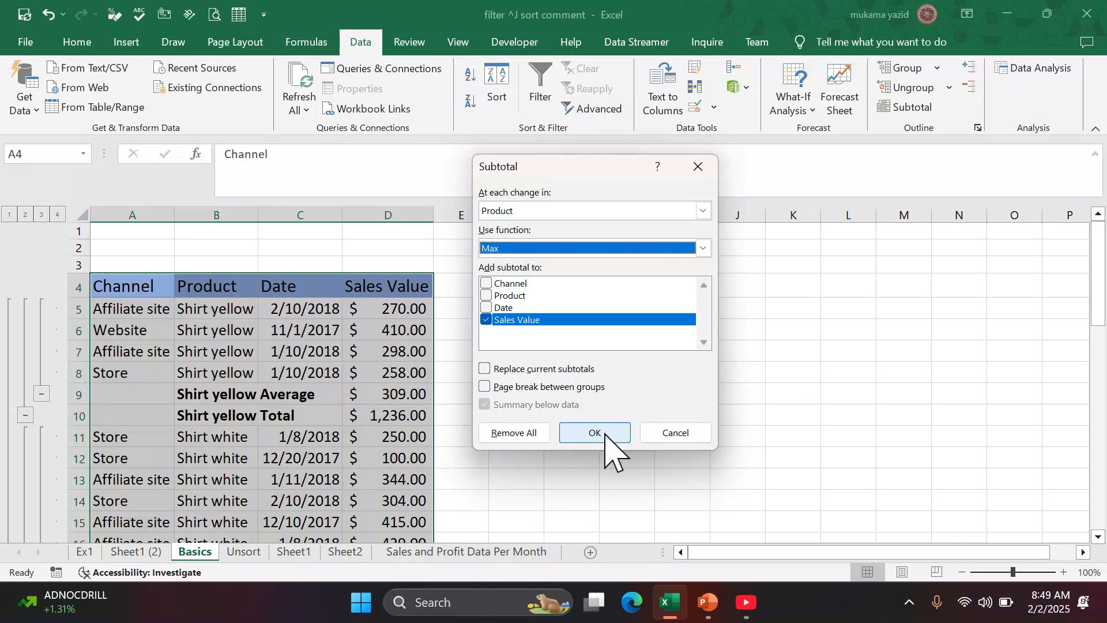
{"action": "left_click", "coordinate": [599, 434]}
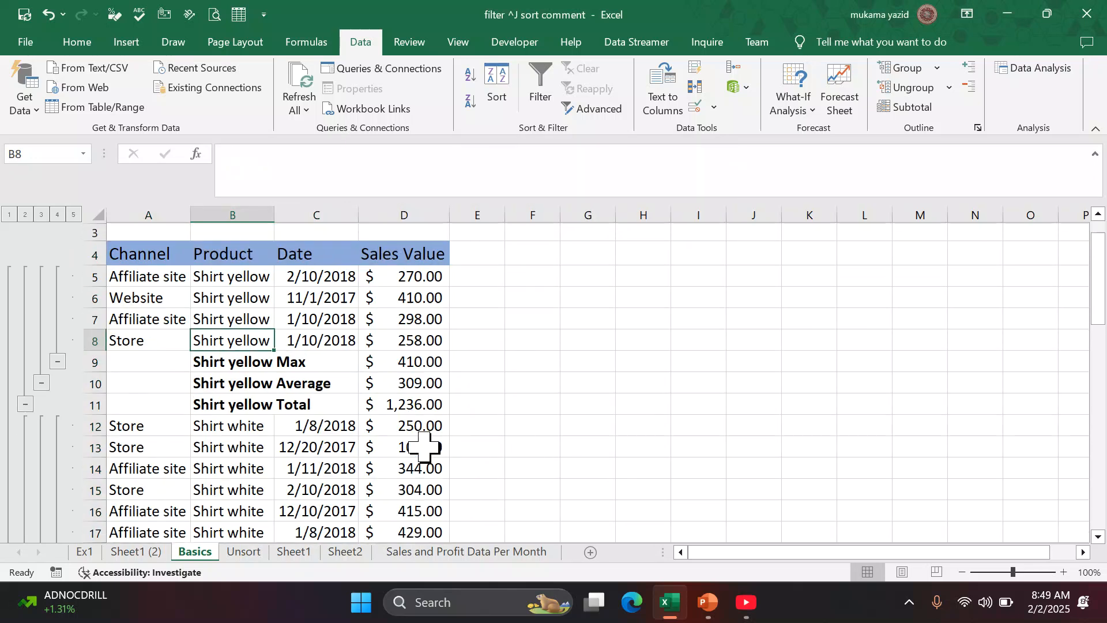
{"action": "scroll", "coordinate": [425, 449], "scroll_direction": "down", "scroll_amount": 2}
{"action": "scroll", "coordinate": [424, 444], "scroll_direction": "up", "scroll_amount": 2}
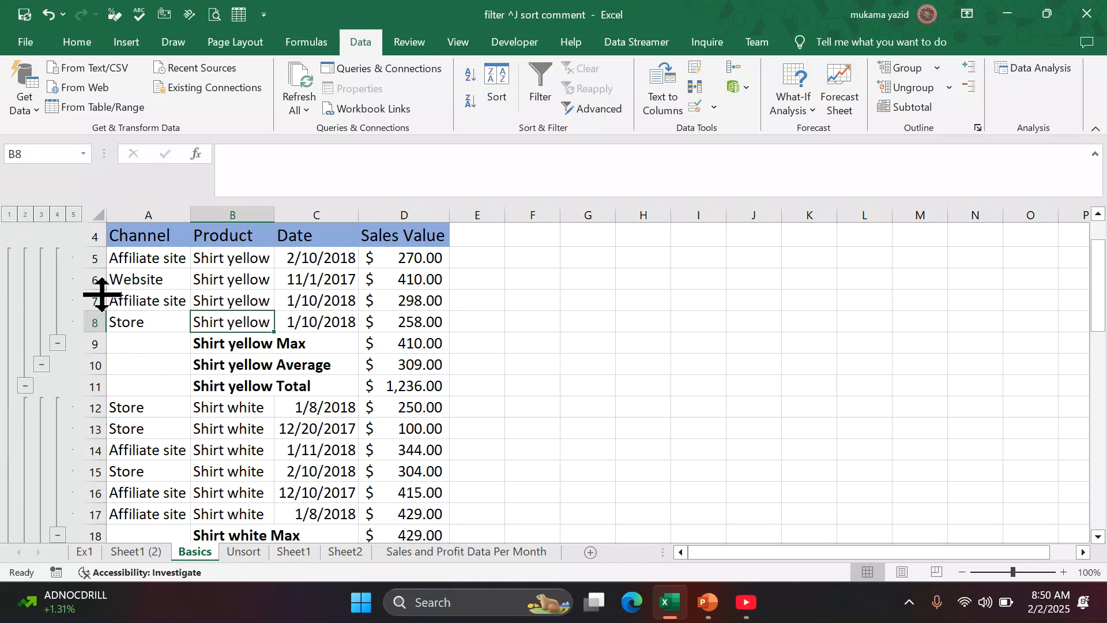
- Show outline levels 1, 2, 3 and 4 one after another and examine the product subtotals and grand rows at each level
{"action": "left_click", "coordinate": [10, 214]}
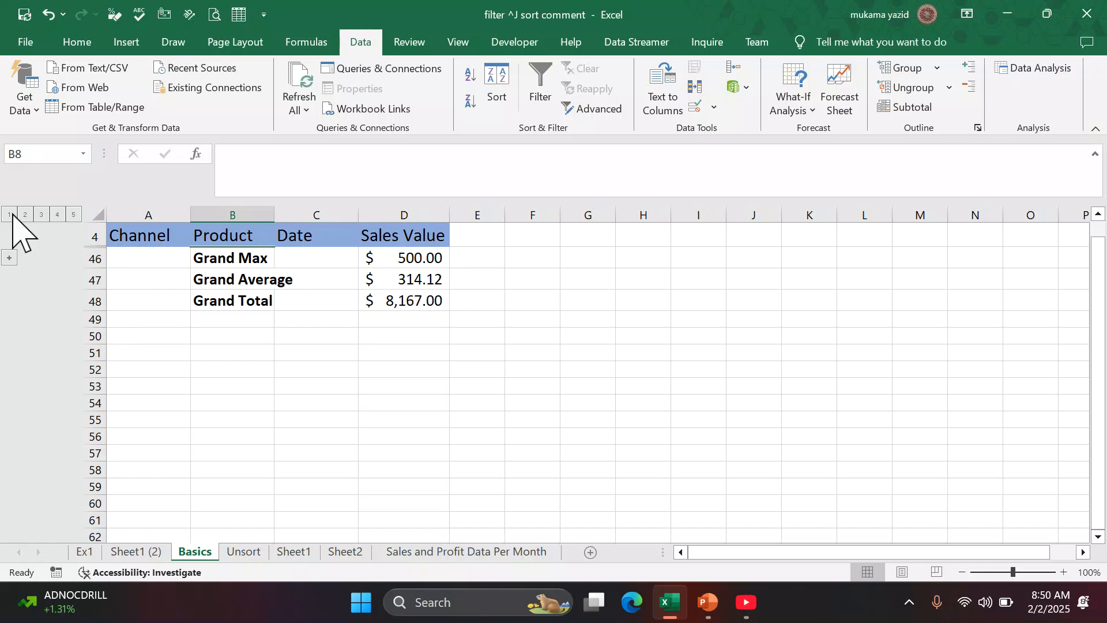
{"action": "left_click", "coordinate": [25, 214]}
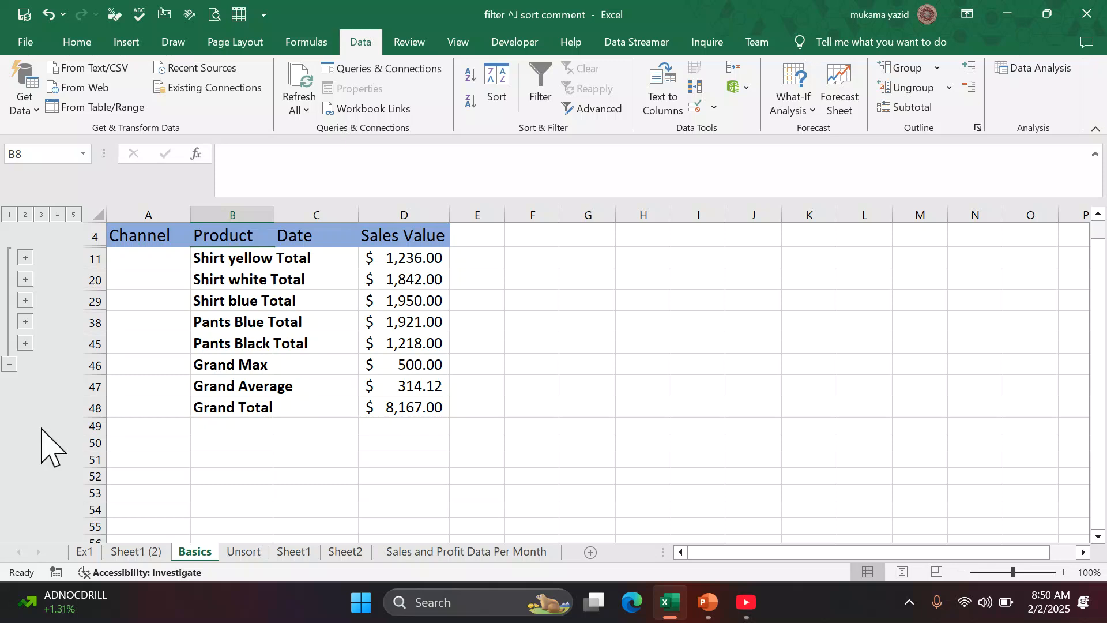
{"action": "left_click", "coordinate": [42, 215]}
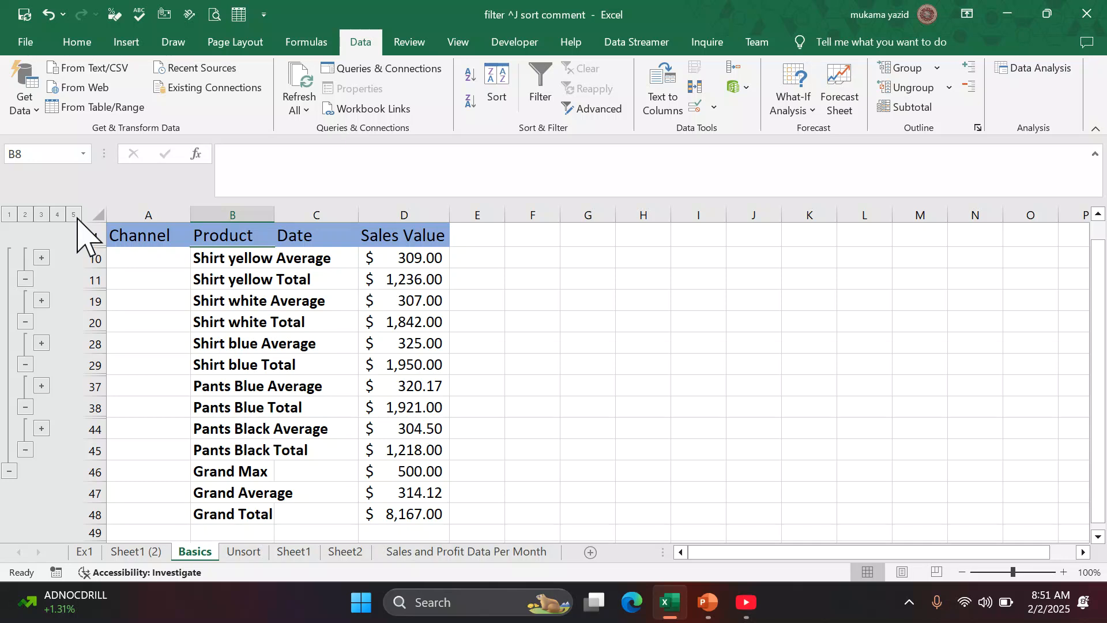
{"action": "left_click", "coordinate": [57, 214]}
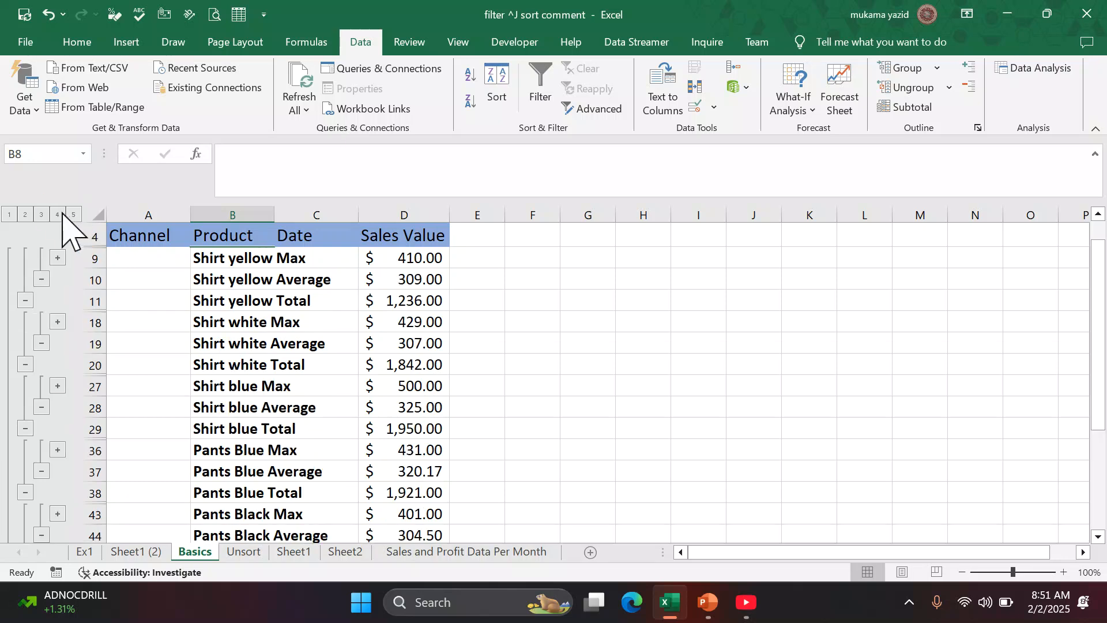
{"action": "scroll", "coordinate": [273, 385], "scroll_direction": "down", "scroll_amount": 2}
{"action": "scroll", "coordinate": [273, 385], "scroll_direction": "down", "scroll_amount": 3}
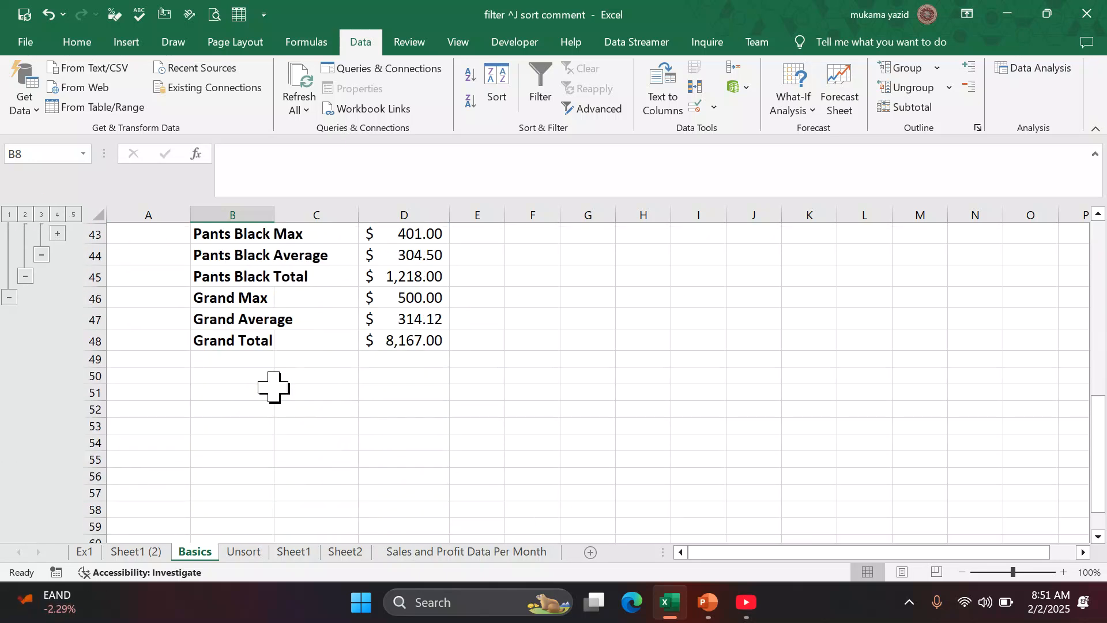
{"action": "scroll", "coordinate": [273, 385], "scroll_direction": "up", "scroll_amount": 3}
{"action": "scroll", "coordinate": [273, 385], "scroll_direction": "up", "scroll_amount": 3}
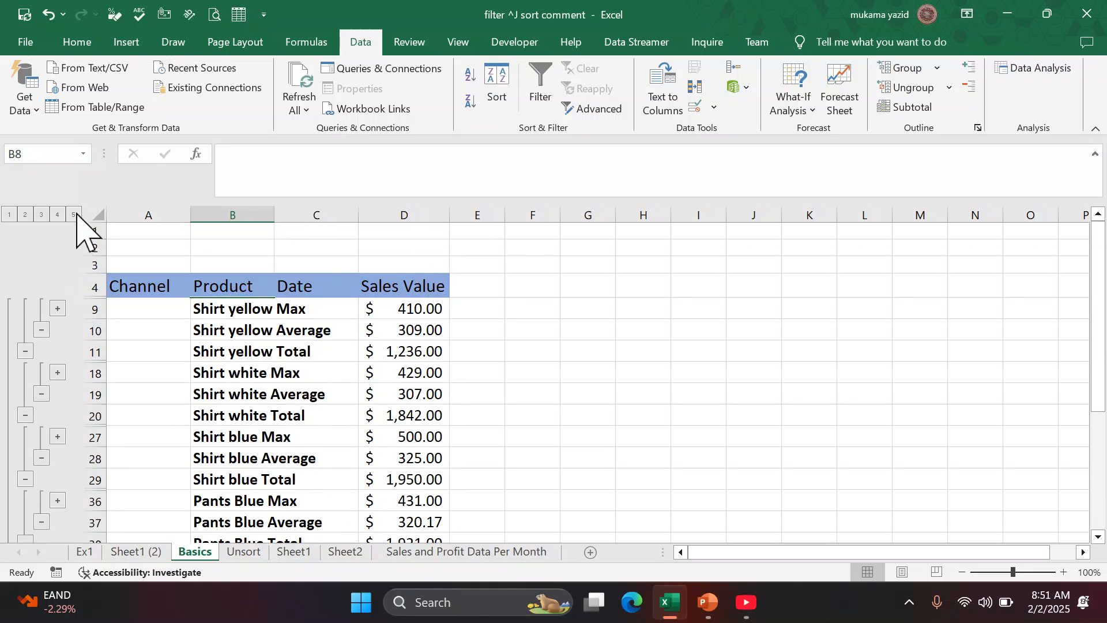
- Show outline level 5 and examine the detail rows together with each product's Max, Average and Total rows
{"action": "left_click", "coordinate": [74, 214]}
{"action": "scroll", "coordinate": [275, 427], "scroll_direction": "down", "scroll_amount": 3}
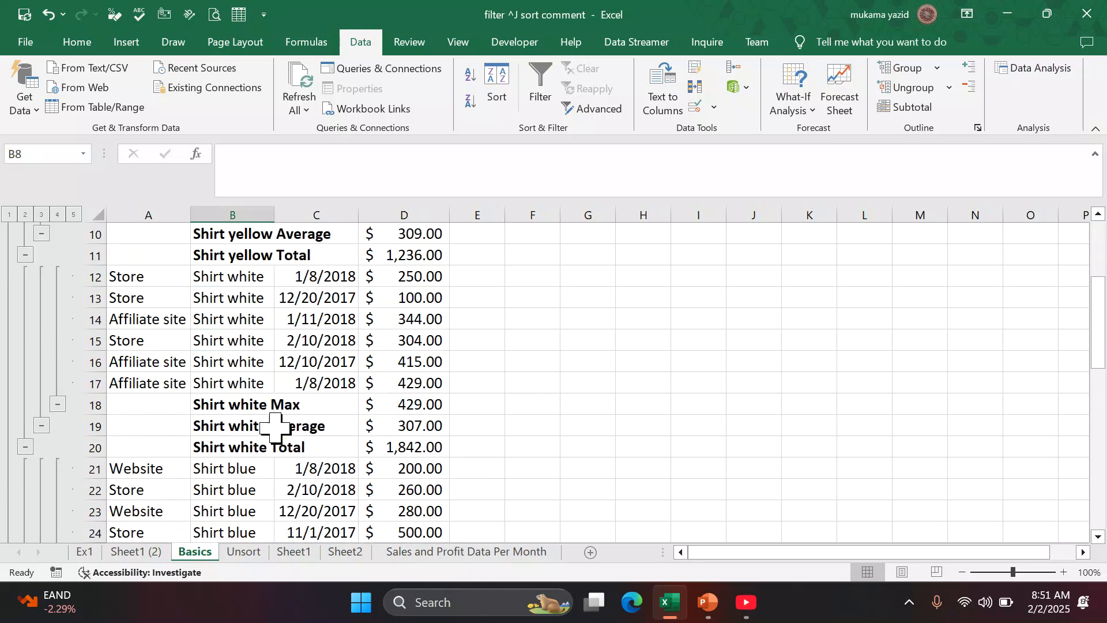
{"action": "scroll", "coordinate": [275, 427], "scroll_direction": "down", "scroll_amount": 5}
{"action": "scroll", "coordinate": [275, 426], "scroll_direction": "up", "scroll_amount": 4}
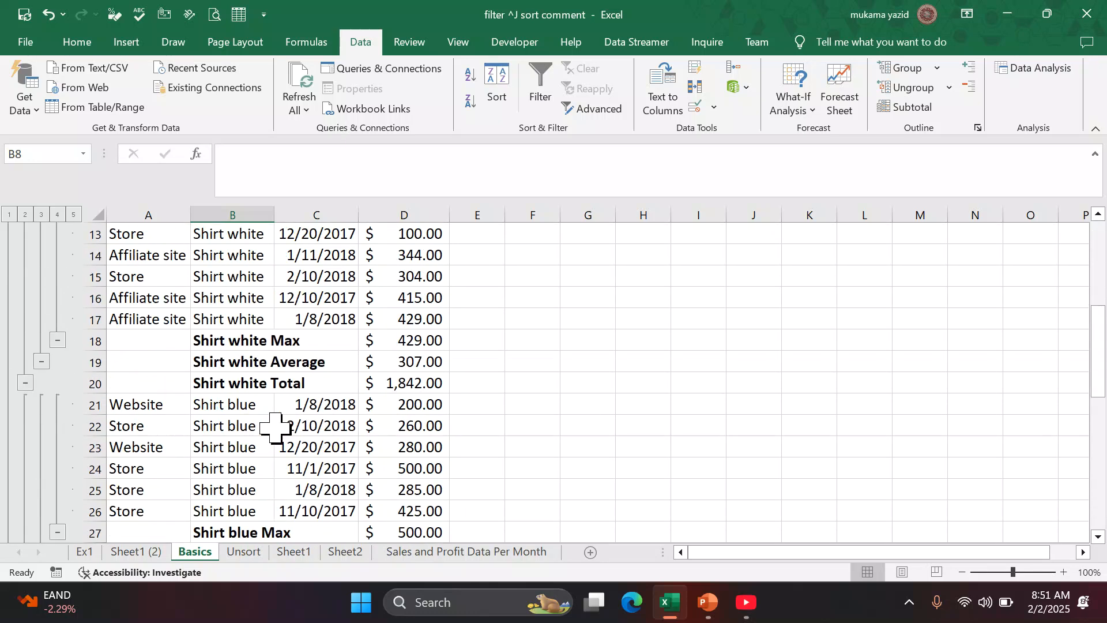
{"action": "scroll", "coordinate": [275, 426], "scroll_direction": "up", "scroll_amount": 4}
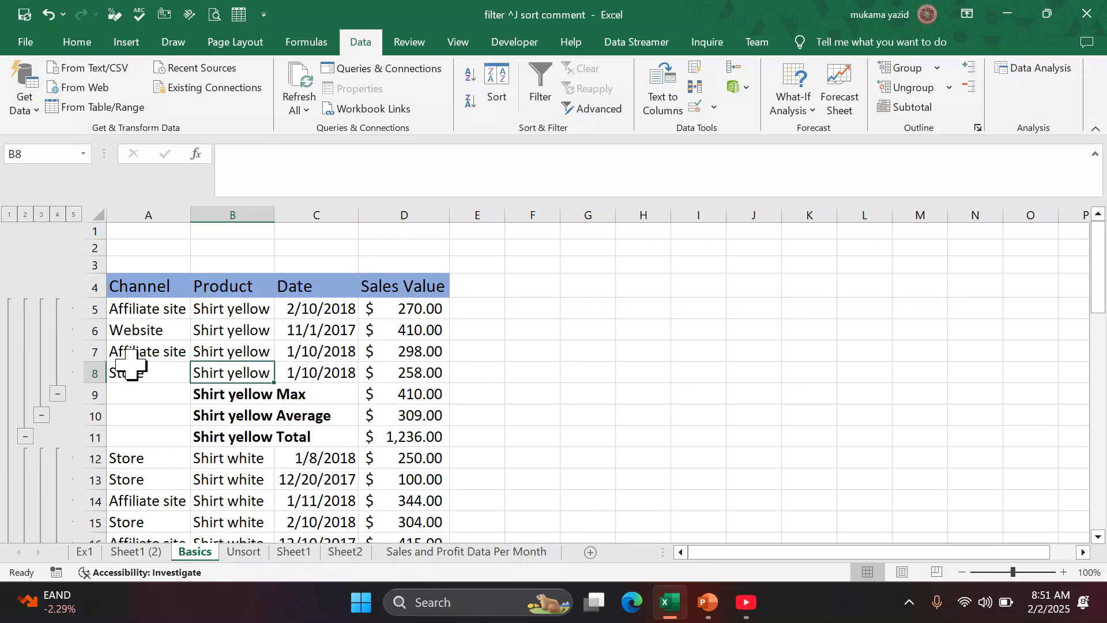
- Collapse the detail rows of Shirt white, Shirt blue, Pants Blue and Pants Black down to their Max subtotal rows
{"action": "scroll", "coordinate": [157, 344], "scroll_direction": "down", "scroll_amount": 1}
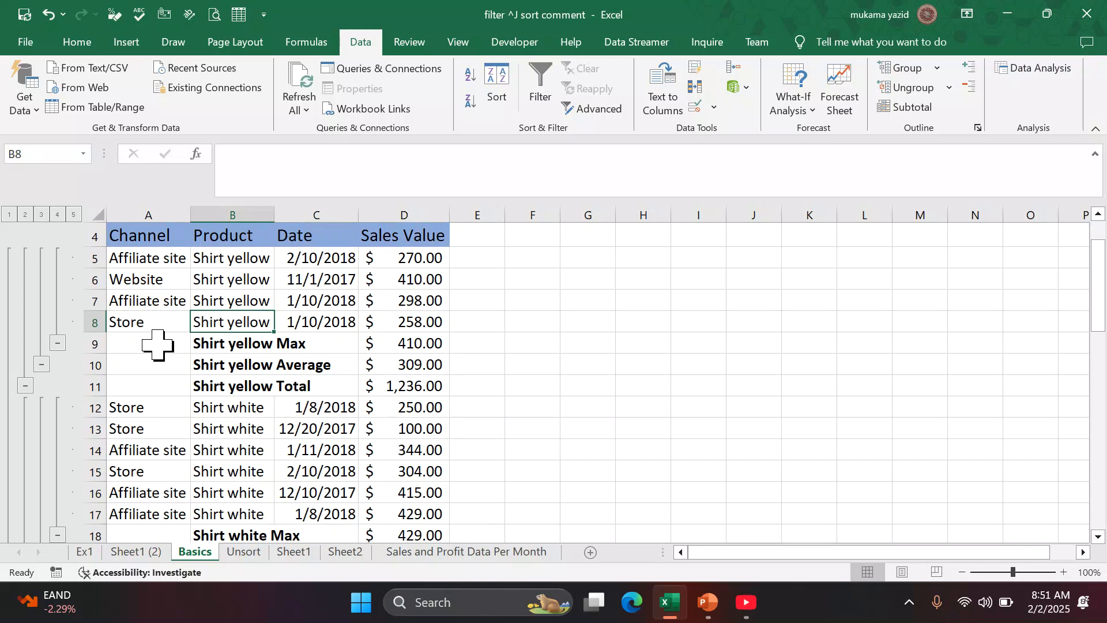
{"action": "scroll", "coordinate": [101, 383], "scroll_direction": "down", "scroll_amount": 1}
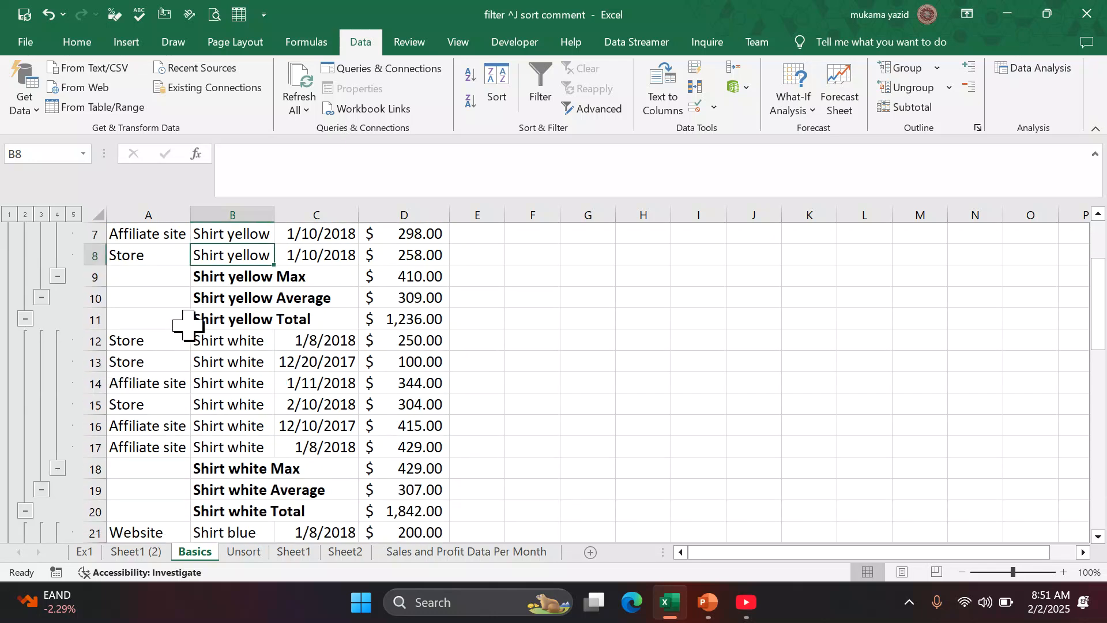
{"action": "left_click", "coordinate": [58, 468]}
{"action": "scroll", "coordinate": [255, 425], "scroll_direction": "down", "scroll_amount": 1}
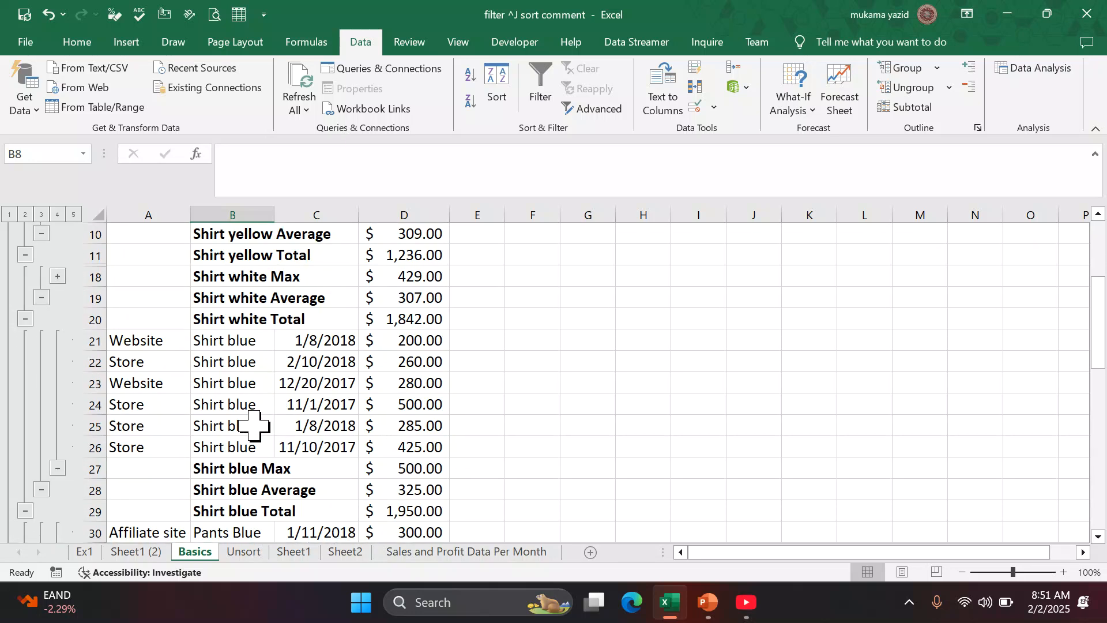
{"action": "scroll", "coordinate": [106, 473], "scroll_direction": "down", "scroll_amount": 1}
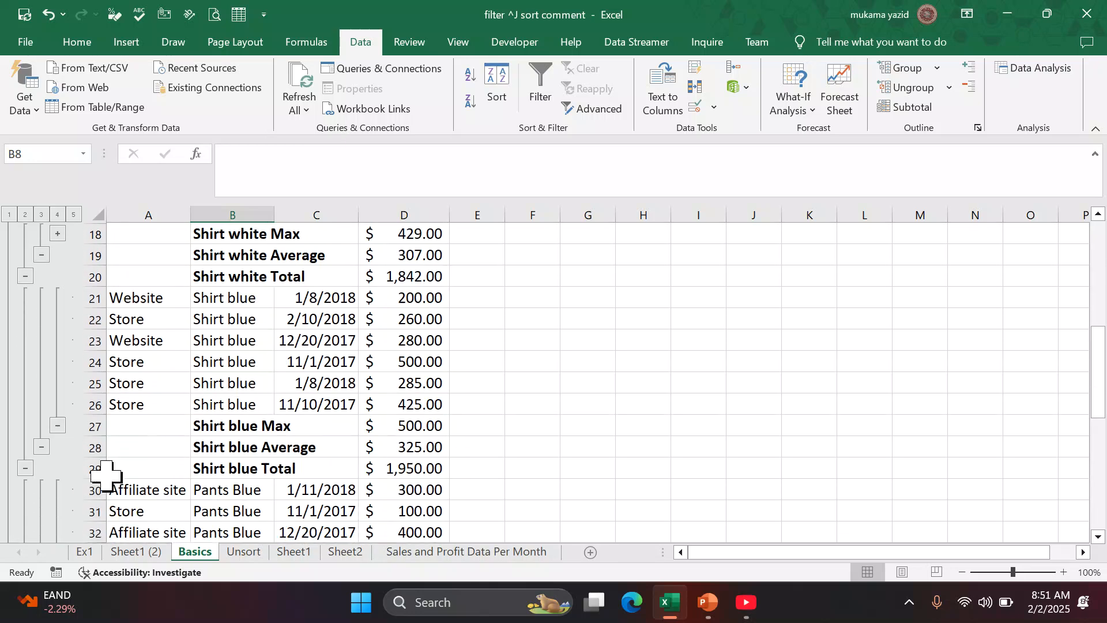
{"action": "left_click", "coordinate": [59, 427]}
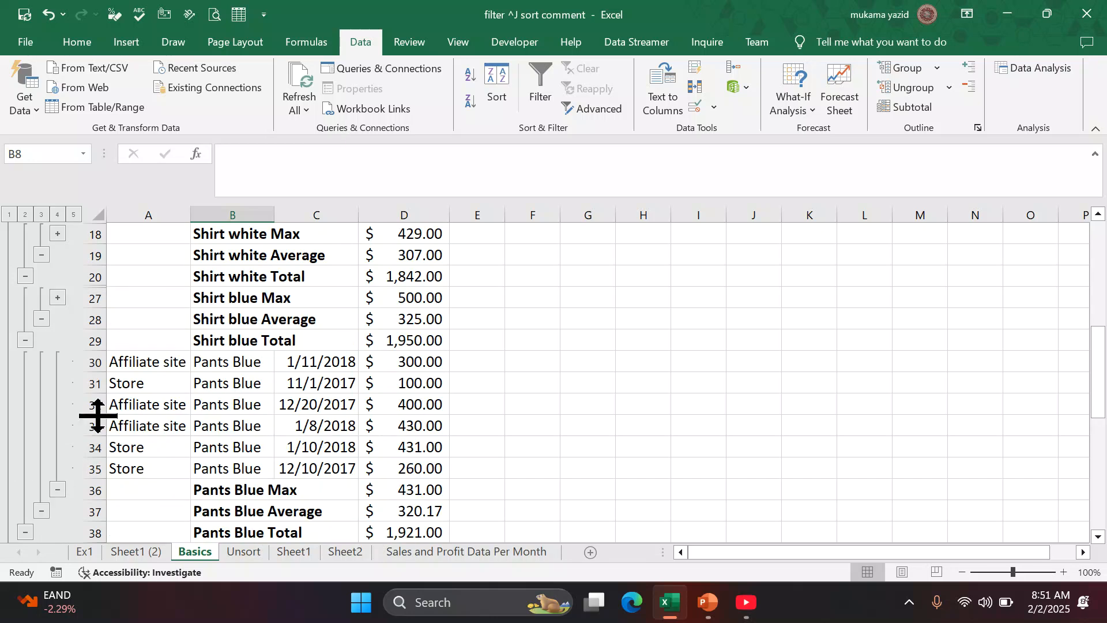
{"action": "scroll", "coordinate": [208, 403], "scroll_direction": "down", "scroll_amount": 2}
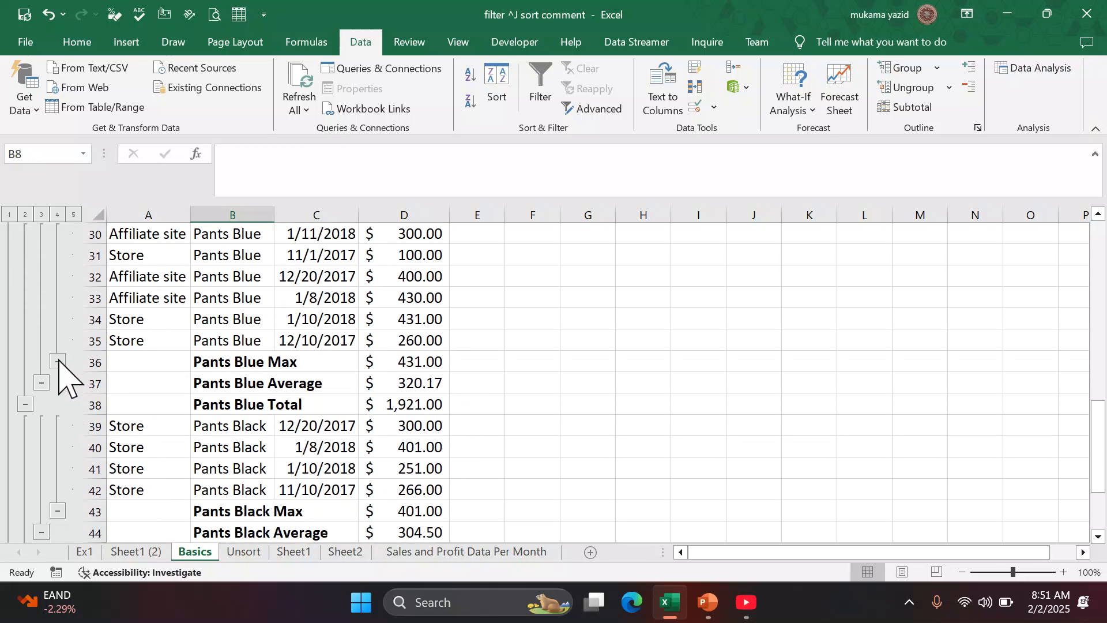
{"action": "scroll", "coordinate": [61, 374], "scroll_direction": "down", "scroll_amount": 2}
{"action": "scroll", "coordinate": [276, 392], "scroll_direction": "down", "scroll_amount": 1}
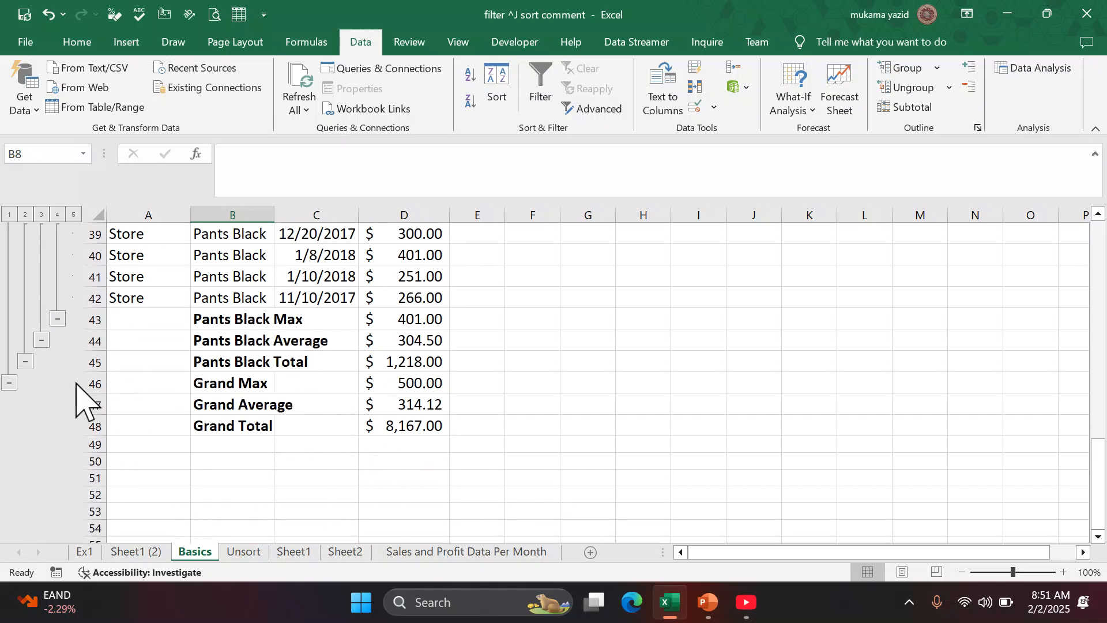
{"action": "left_click", "coordinate": [57, 319]}
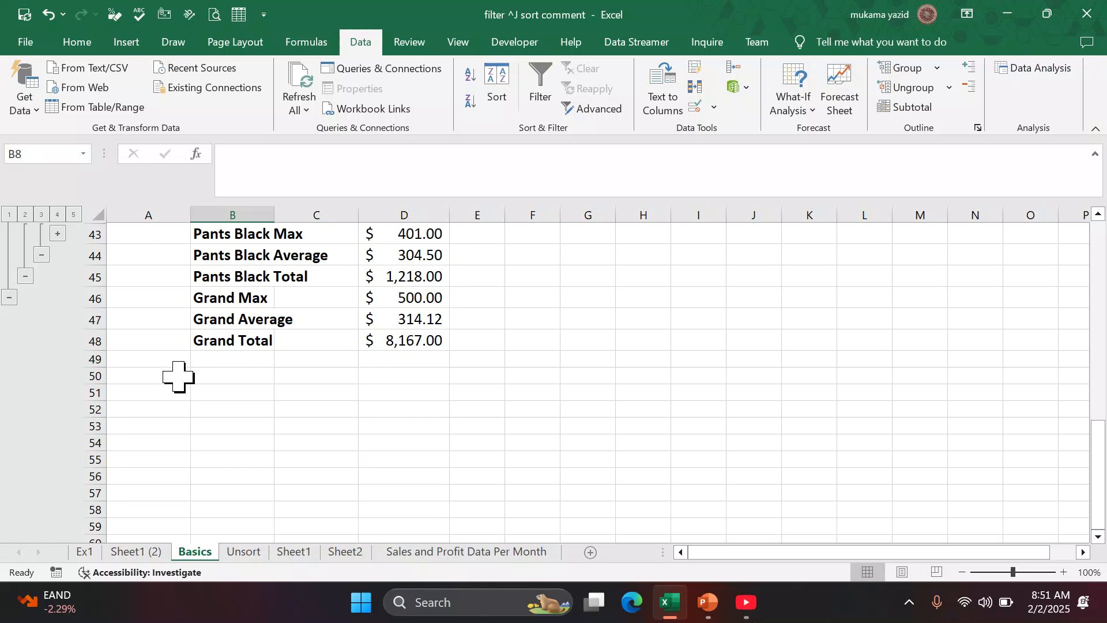
- Collapse the Shirt white group to its Average subtotal row and expand it again to its Max row
{"action": "scroll", "coordinate": [178, 376], "scroll_direction": "up", "scroll_amount": 3}
{"action": "scroll", "coordinate": [178, 376], "scroll_direction": "up", "scroll_amount": 3}
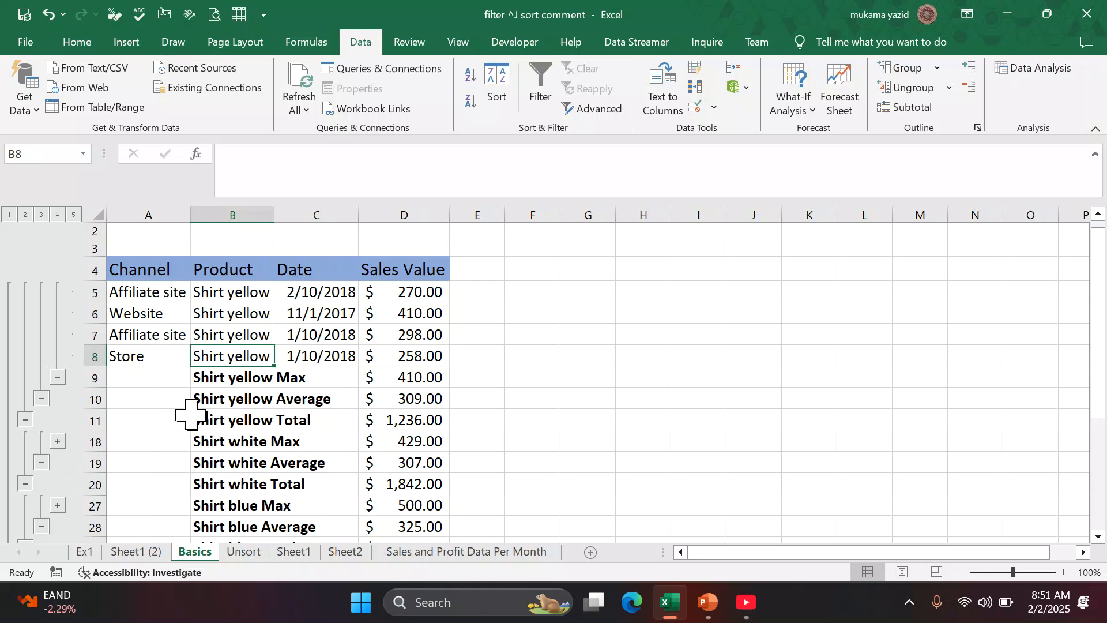
{"action": "left_click", "coordinate": [41, 462]}
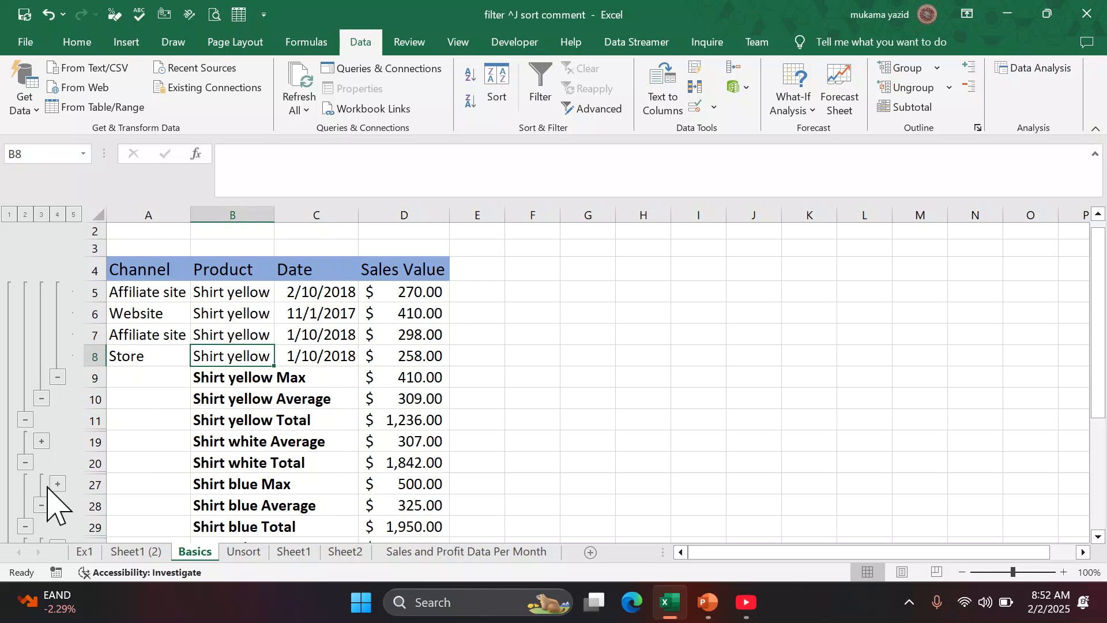
{"action": "scroll", "coordinate": [50, 500], "scroll_direction": "down", "scroll_amount": 4}
{"action": "scroll", "coordinate": [48, 493], "scroll_direction": "up", "scroll_amount": 3}
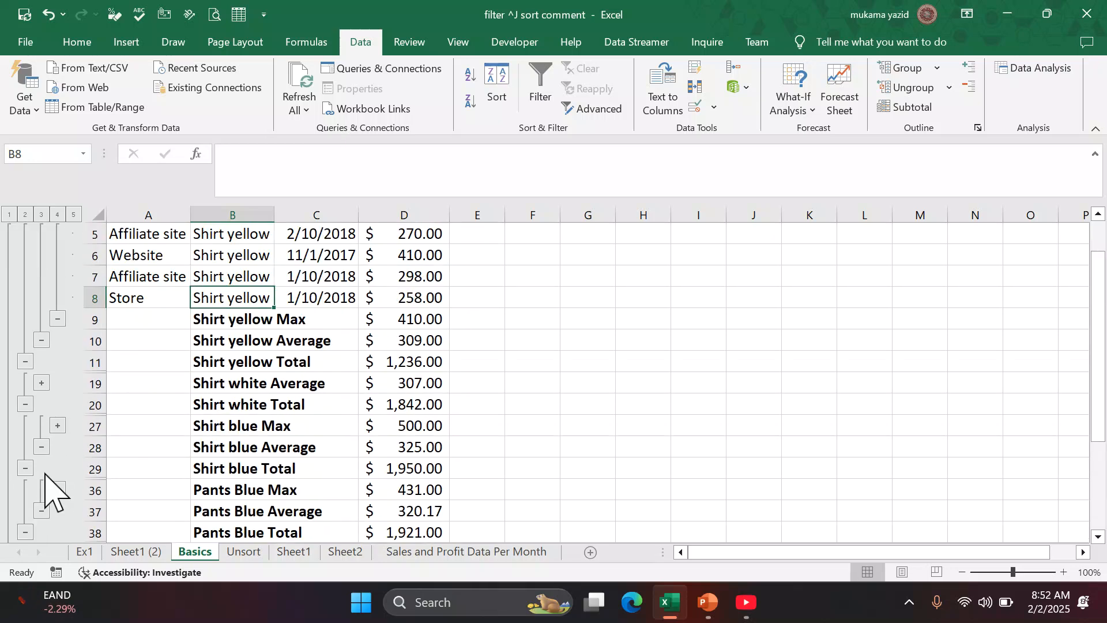
{"action": "scroll", "coordinate": [50, 492], "scroll_direction": "up", "scroll_amount": 2}
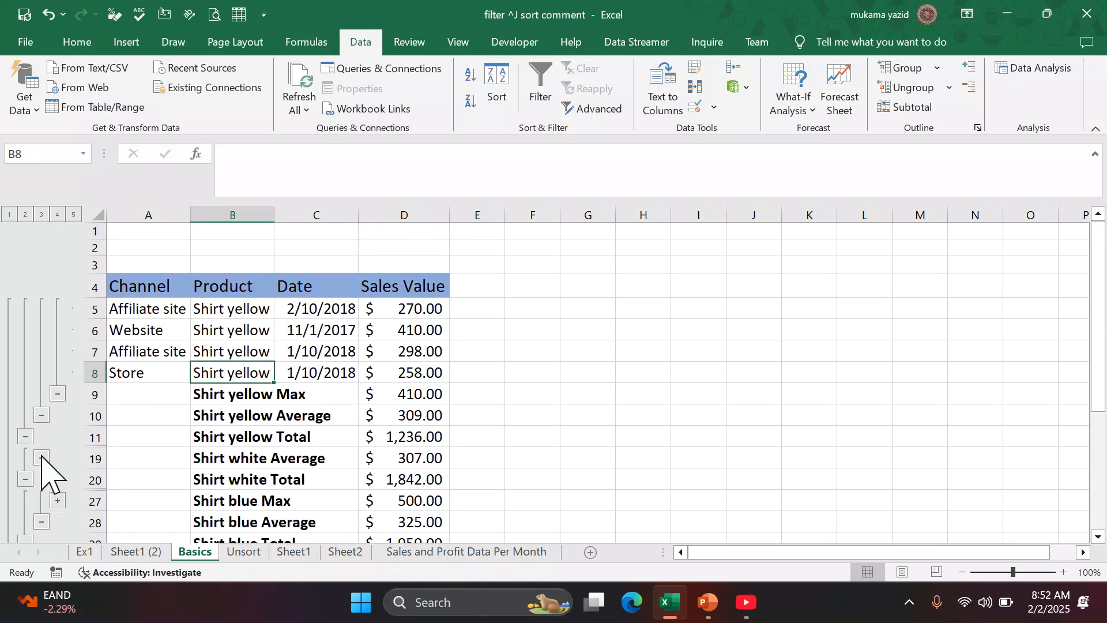
{"action": "left_click", "coordinate": [42, 458]}
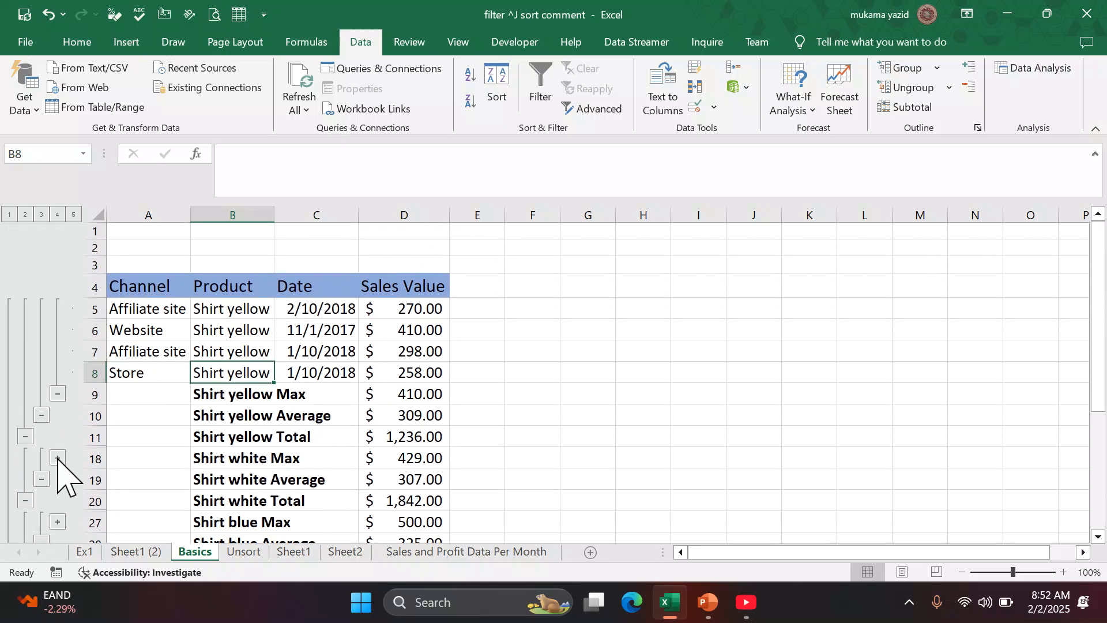
- Expand the detail rows of Shirt white, Shirt blue, Pants Black and Pants Blue again
{"action": "left_click", "coordinate": [58, 458]}
{"action": "scroll", "coordinate": [60, 490], "scroll_direction": "down", "scroll_amount": 1}
{"action": "scroll", "coordinate": [56, 522], "scroll_direction": "down", "scroll_amount": 2}
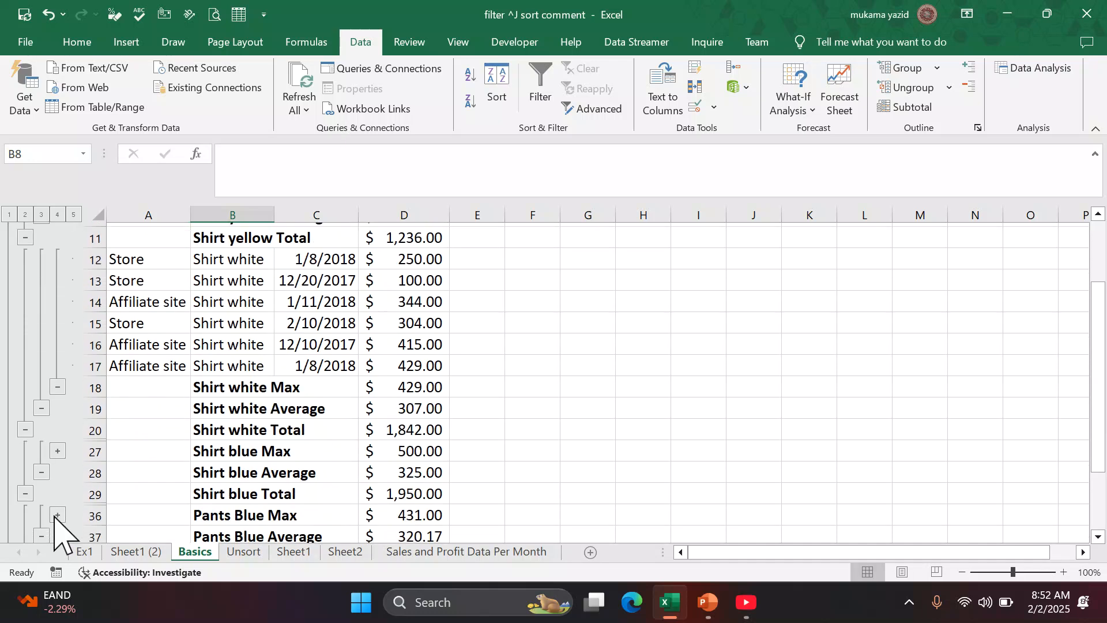
{"action": "left_click", "coordinate": [57, 447]}
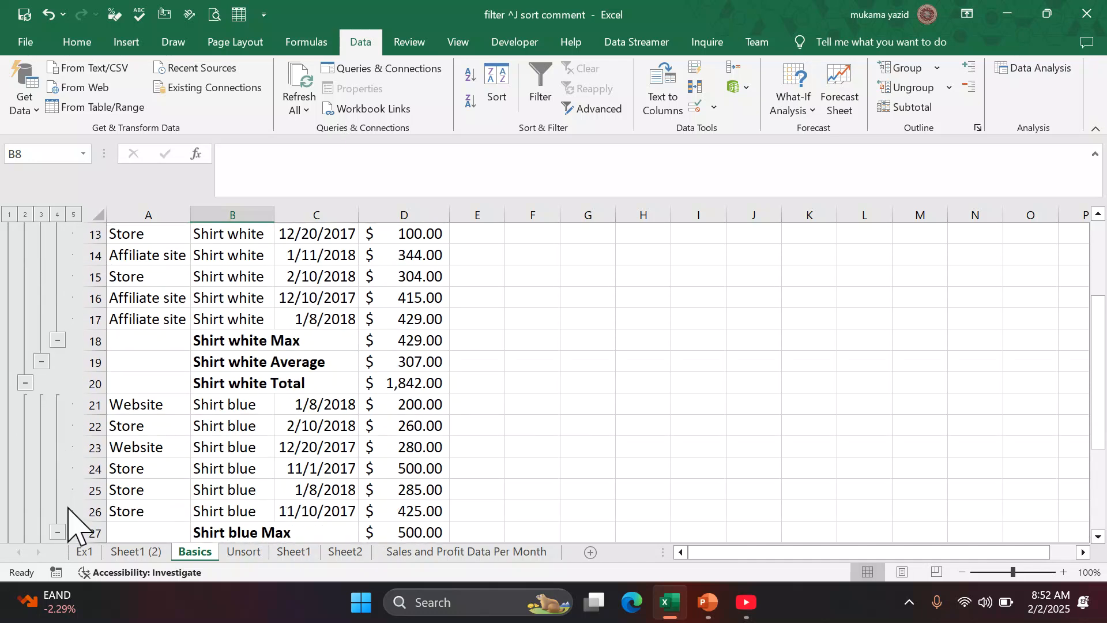
{"action": "scroll", "coordinate": [67, 495], "scroll_direction": "down", "scroll_amount": 3}
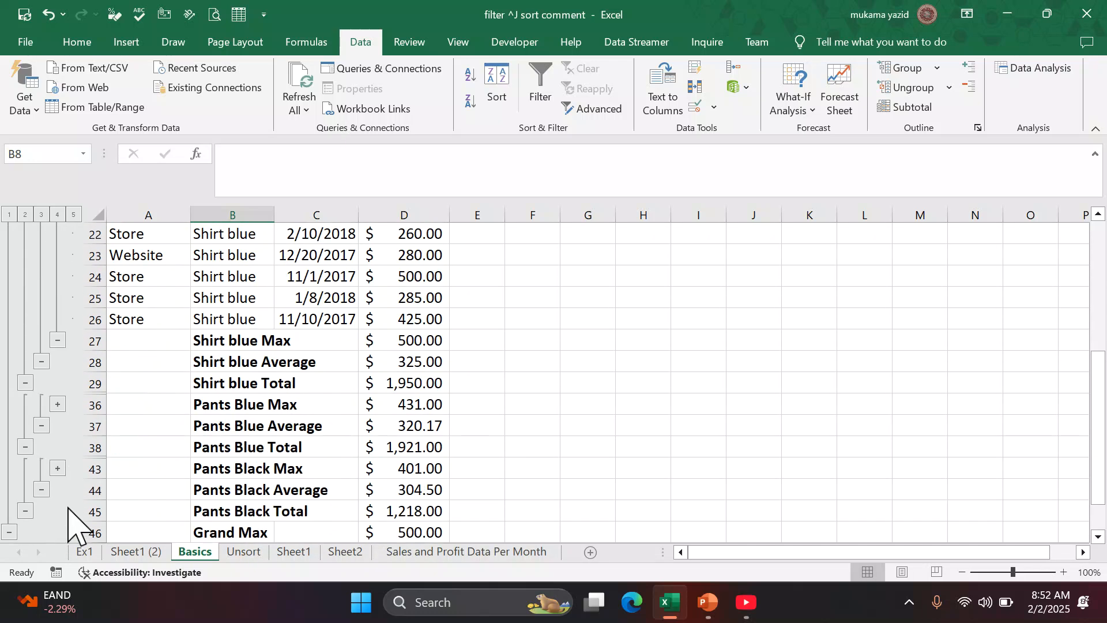
{"action": "left_click", "coordinate": [58, 468]}
{"action": "scroll", "coordinate": [63, 473], "scroll_direction": "down", "scroll_amount": 1}
{"action": "left_click", "coordinate": [58, 382]}
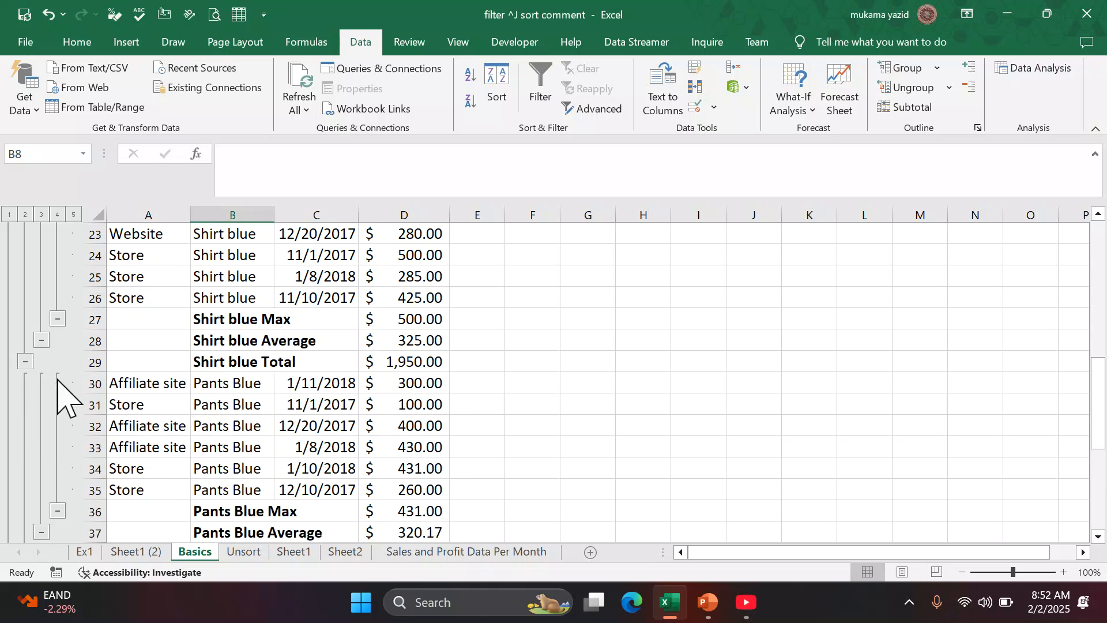
{"action": "scroll", "coordinate": [70, 478], "scroll_direction": "down", "scroll_amount": 4}
{"action": "scroll", "coordinate": [68, 469], "scroll_direction": "down", "scroll_amount": 2}
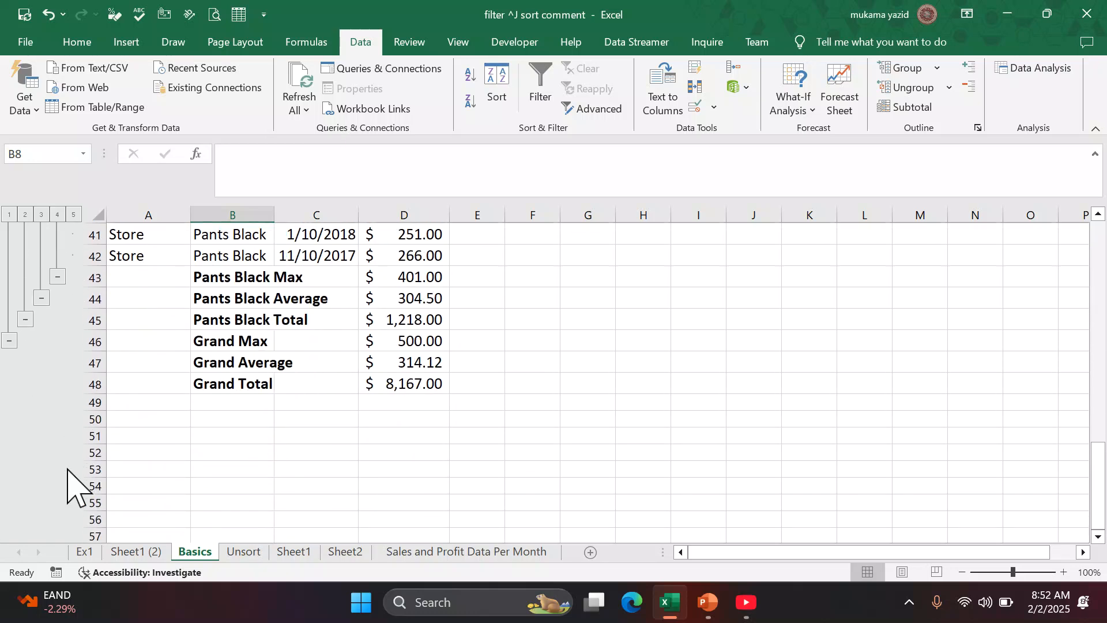
{"action": "scroll", "coordinate": [67, 468], "scroll_direction": "up", "scroll_amount": 3}
{"action": "scroll", "coordinate": [68, 468], "scroll_direction": "down", "scroll_amount": 1}
{"action": "scroll", "coordinate": [67, 486], "scroll_direction": "down", "scroll_amount": 3}
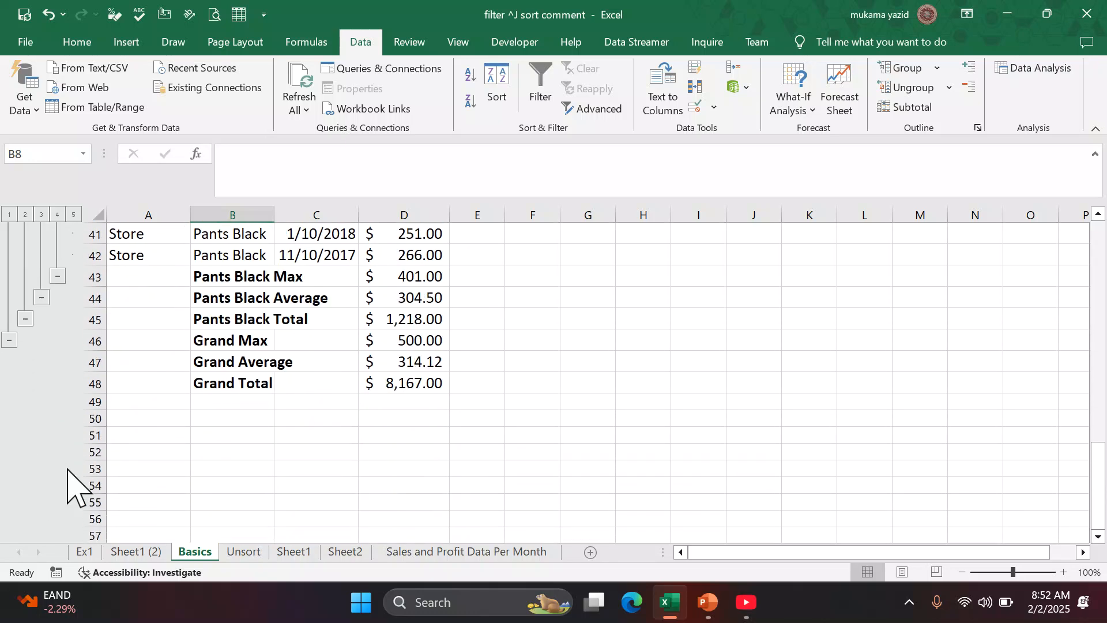
- Remove all subtotals from the sales table on the Basics sheet
{"action": "scroll", "coordinate": [68, 486], "scroll_direction": "up", "scroll_amount": 6}
{"action": "scroll", "coordinate": [69, 479], "scroll_direction": "up", "scroll_amount": 6}
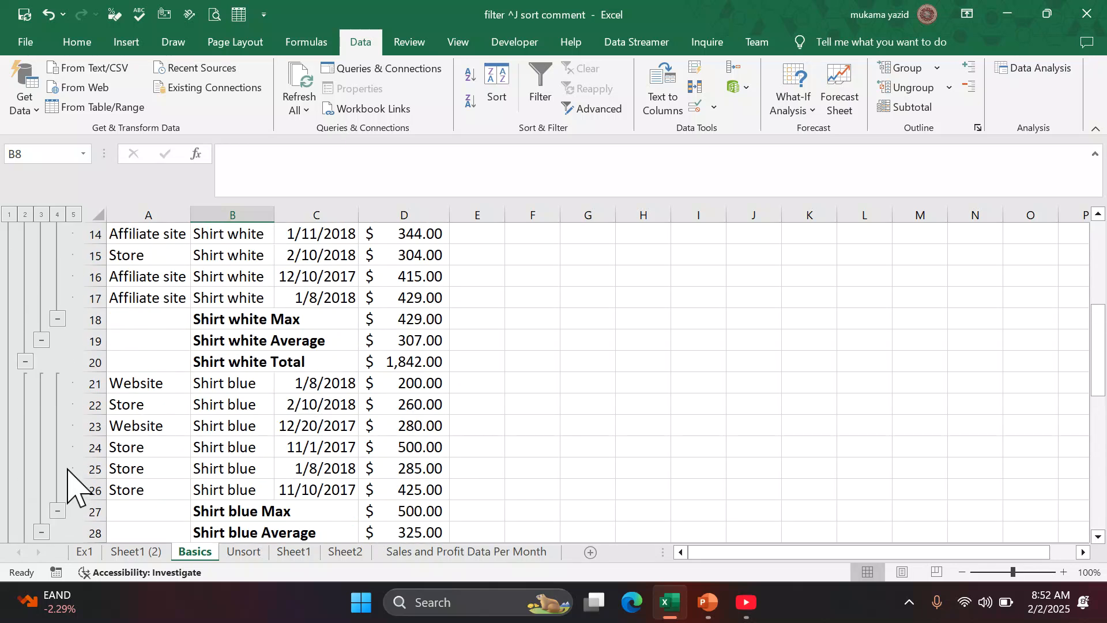
{"action": "scroll", "coordinate": [46, 452], "scroll_direction": "up", "scroll_amount": 2}
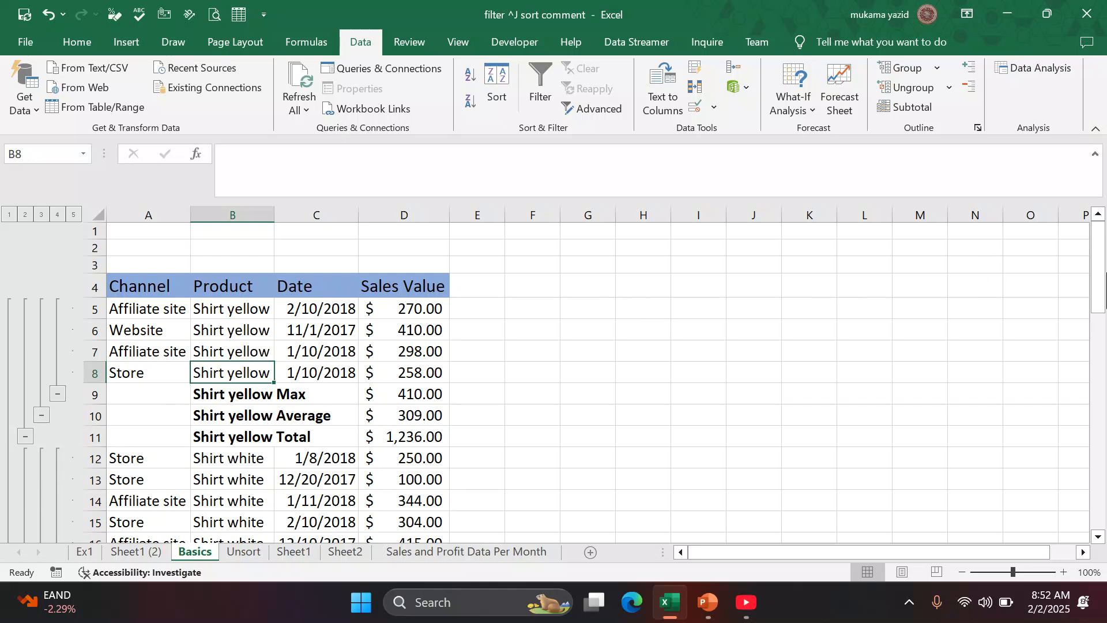
{"action": "scroll", "coordinate": [693, 459], "scroll_direction": "down", "scroll_amount": 6}
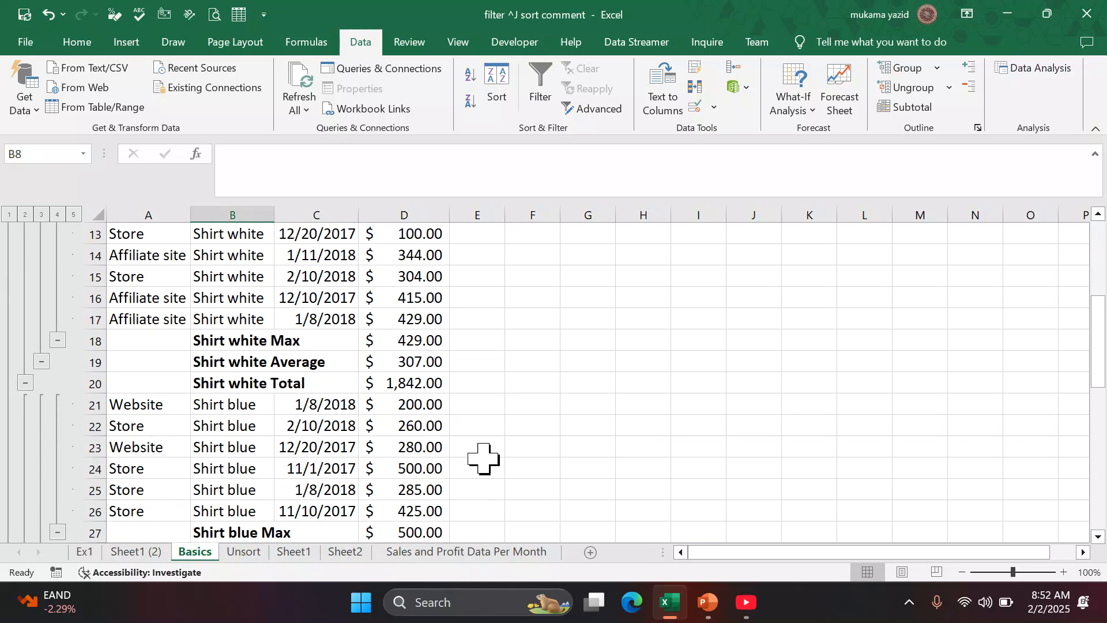
{"action": "scroll", "coordinate": [247, 445], "scroll_direction": "up", "scroll_amount": 6}
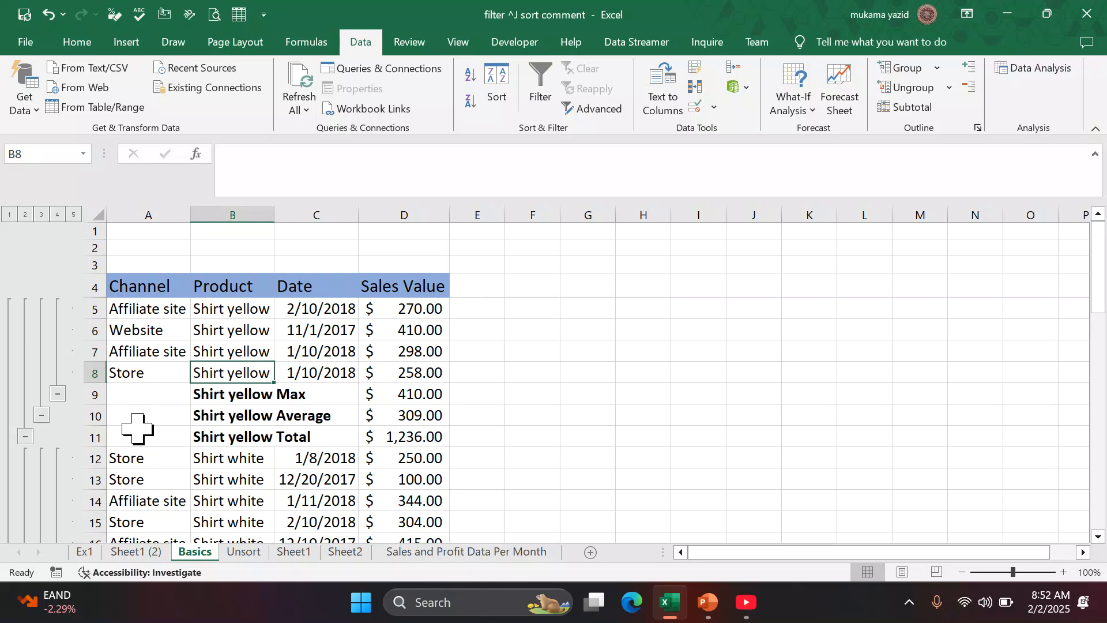
{"action": "left_click", "coordinate": [289, 422]}
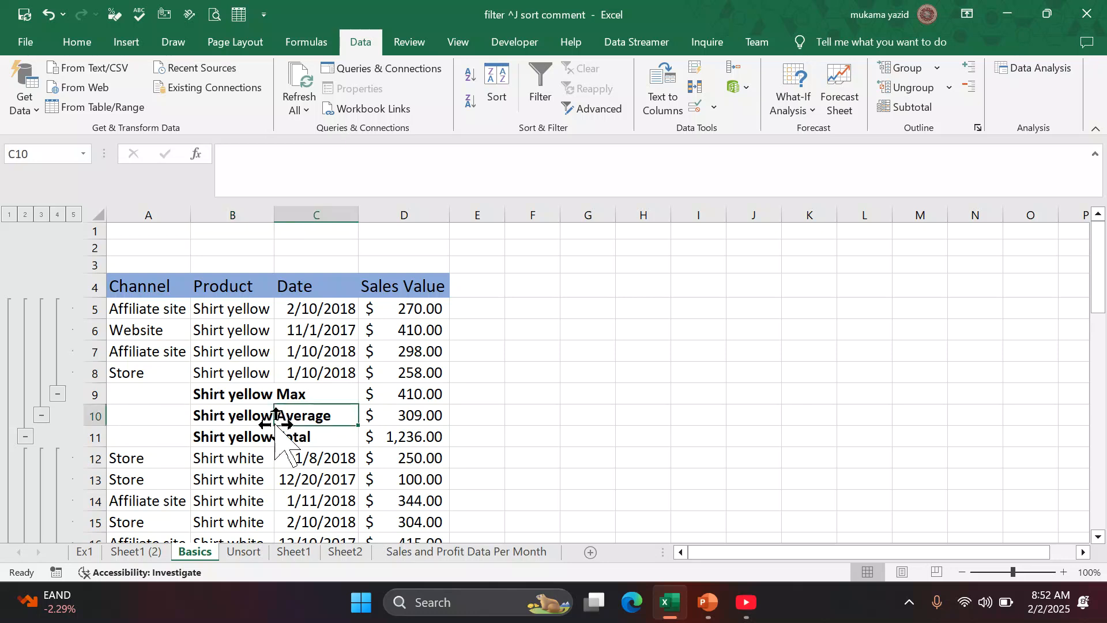
{"action": "left_click", "coordinate": [926, 107]}
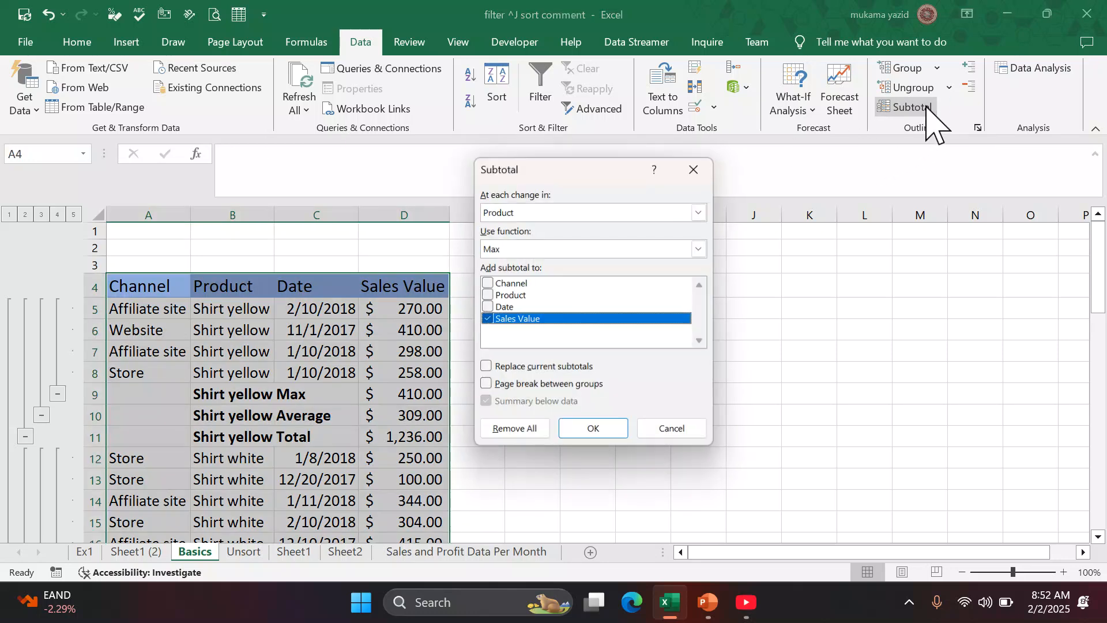
{"action": "left_click", "coordinate": [514, 433]}
{"action": "scroll", "coordinate": [305, 406], "scroll_direction": "down", "scroll_amount": 3}
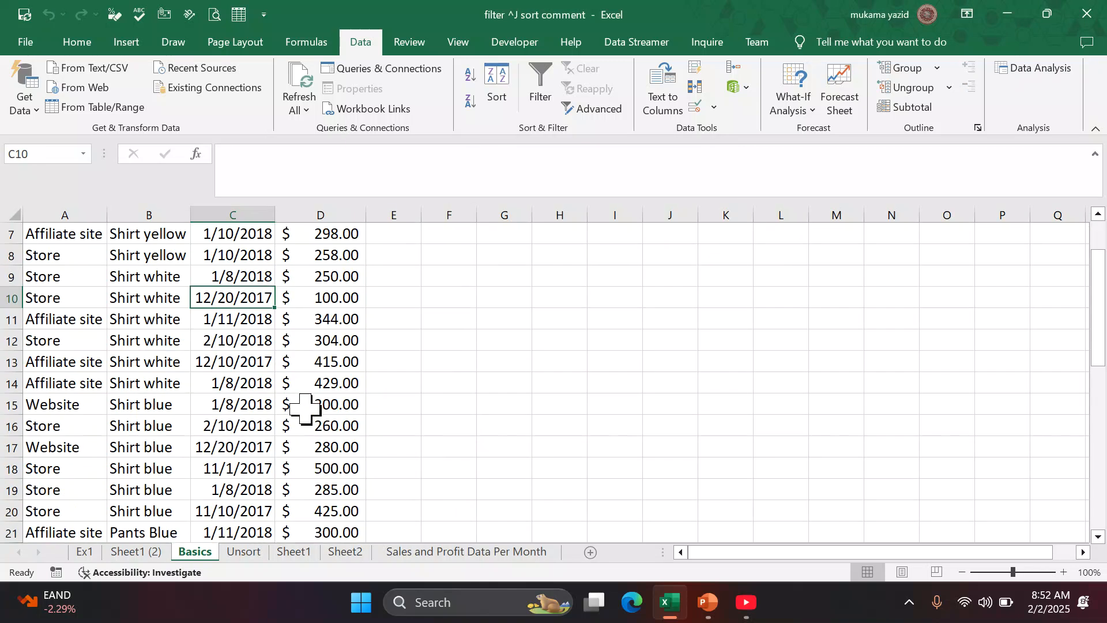
{"action": "scroll", "coordinate": [305, 407], "scroll_direction": "up", "scroll_amount": 3}
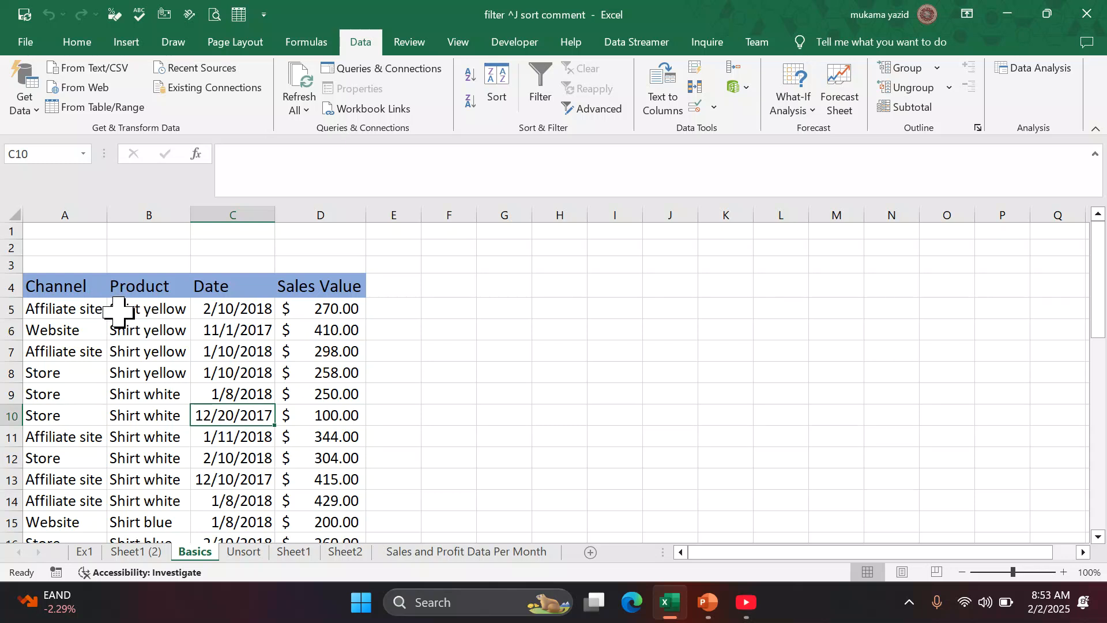
- Group rows 5 to 9 of the sales table, using the Rows option
{"action": "left_click_drag", "start_coordinate": [118, 311], "coordinate": [316, 395]}
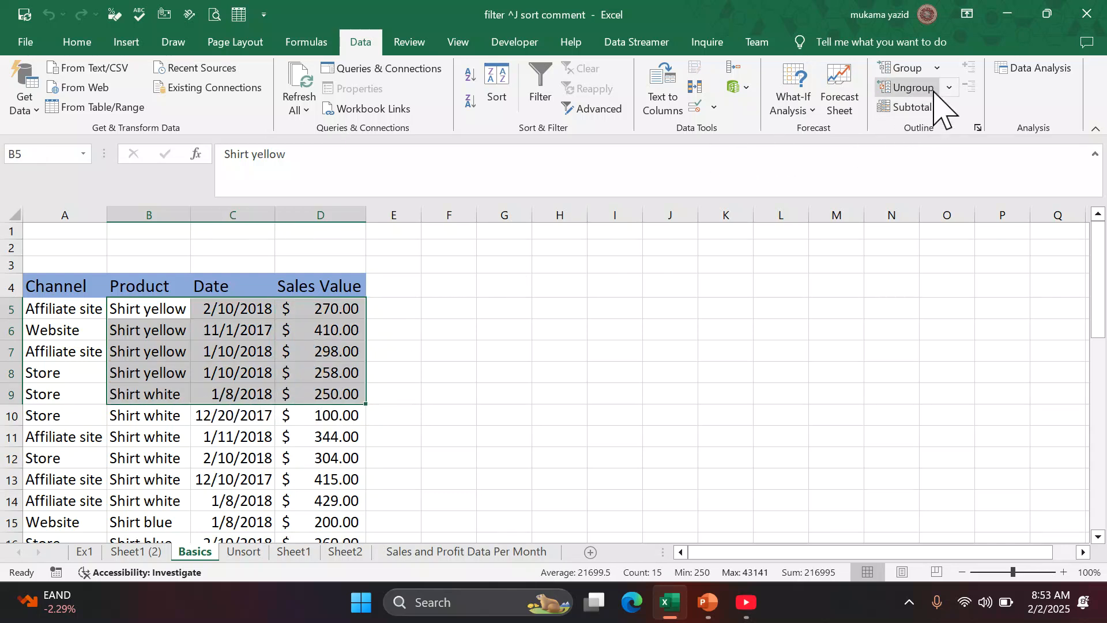
{"action": "left_click", "coordinate": [936, 67]}
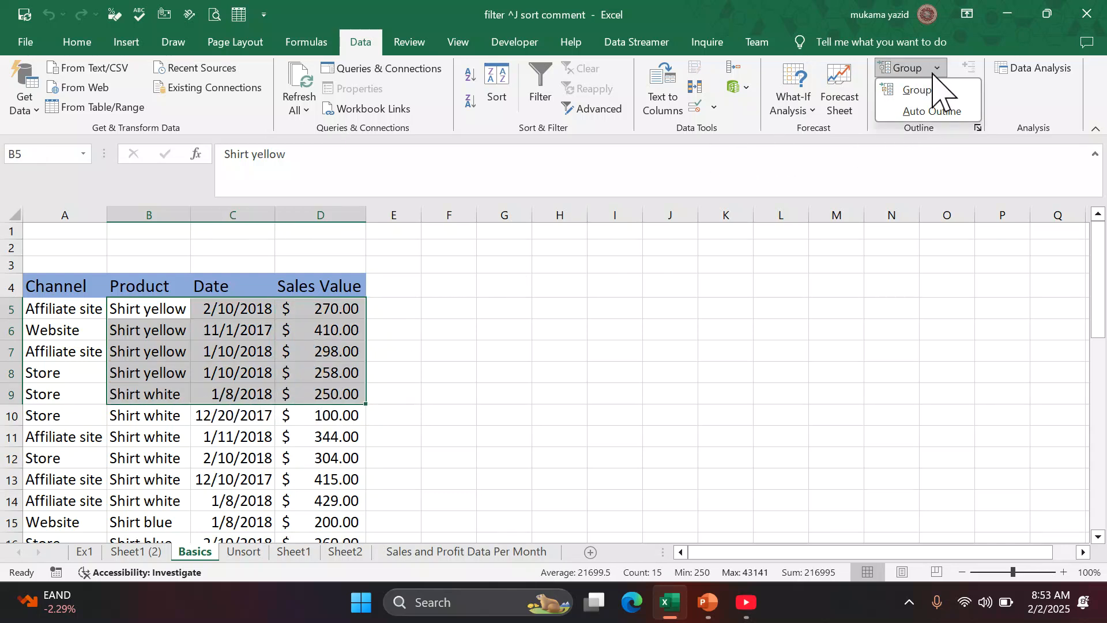
{"action": "left_click", "coordinate": [929, 91]}
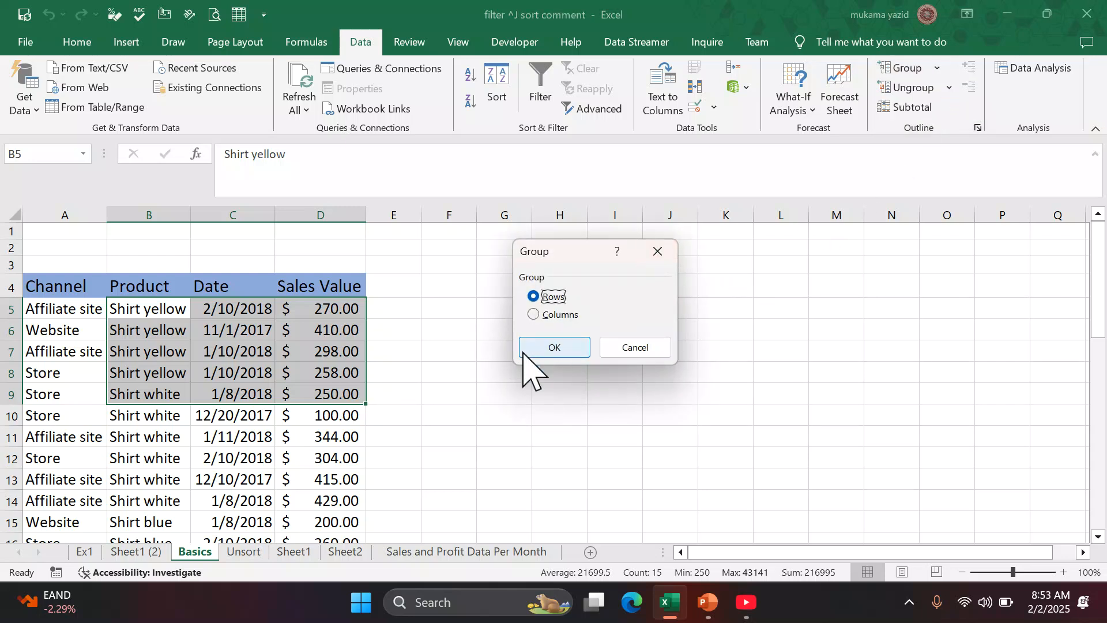
{"action": "left_click", "coordinate": [552, 346]}
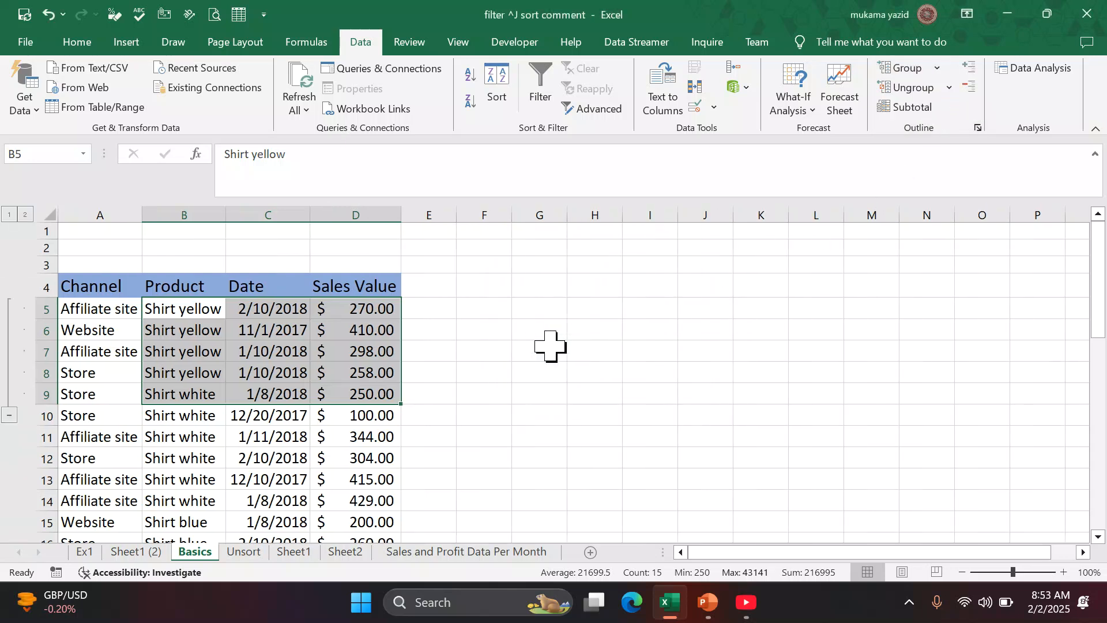
- Collapse the group of rows 5 to 9 and expand it again
{"action": "left_click", "coordinate": [10, 415]}
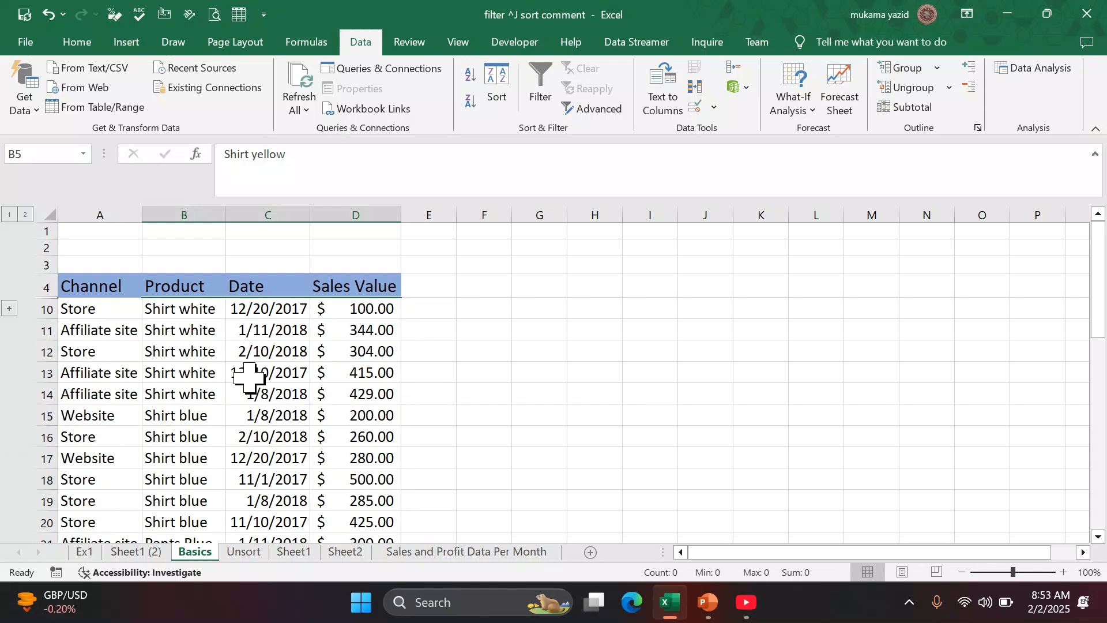
{"action": "left_click", "coordinate": [10, 309]}
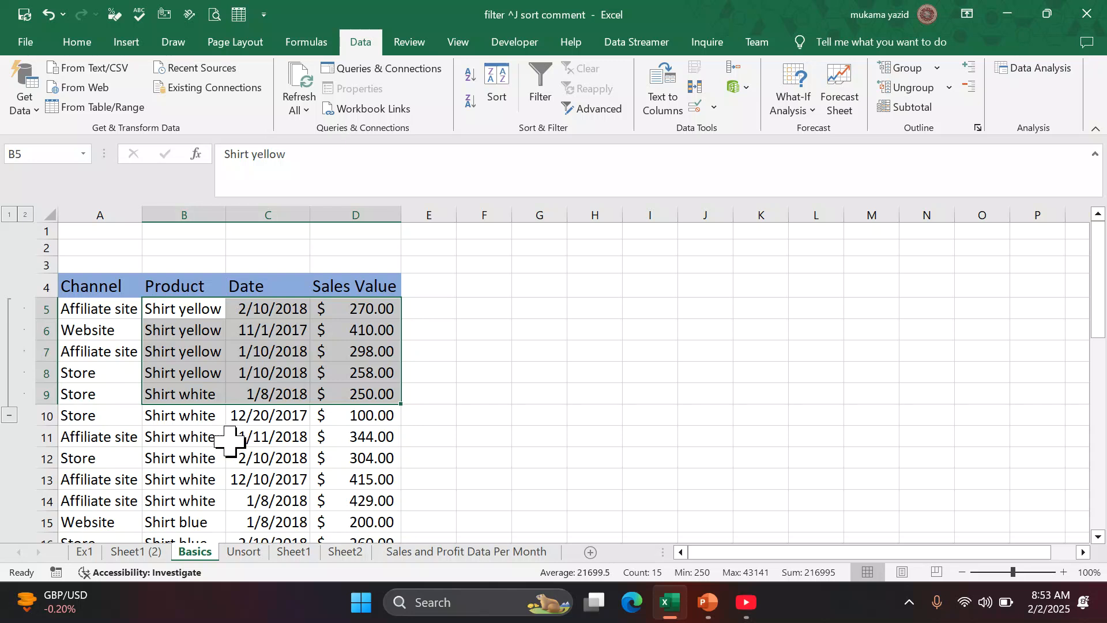
{"action": "left_click", "coordinate": [431, 365]}
- Group rows 6 to 8 as a nested row group within rows 5 to 9 and collapse it
{"action": "scroll", "coordinate": [334, 392], "scroll_direction": "down", "scroll_amount": 1}
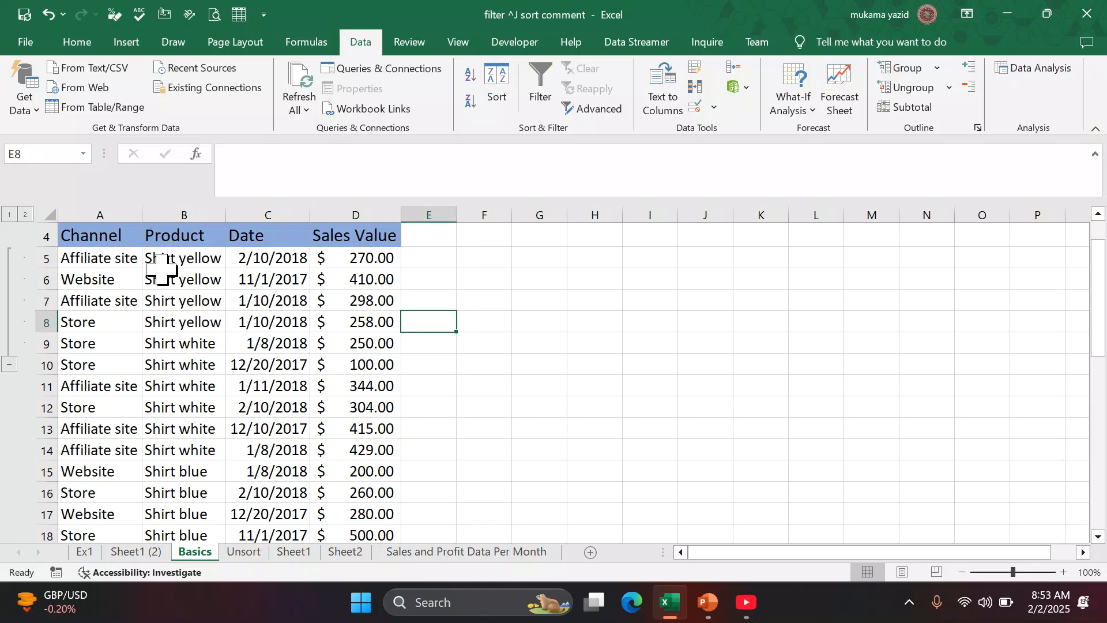
{"action": "left_click_drag", "start_coordinate": [160, 271], "coordinate": [344, 324]}
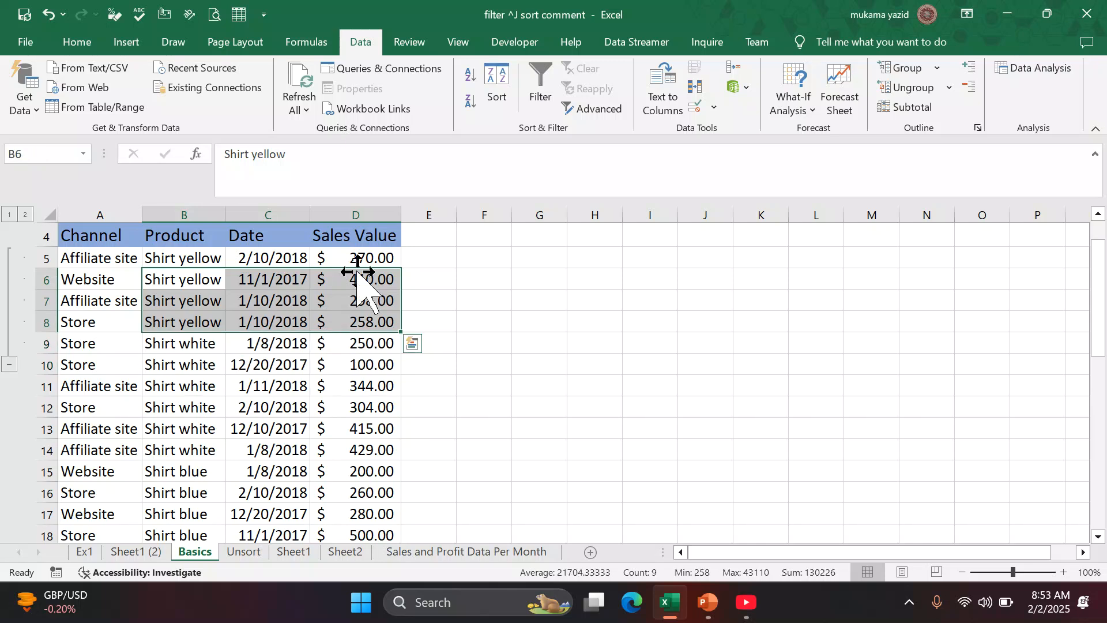
{"action": "left_click", "coordinate": [920, 68]}
{"action": "left_click", "coordinate": [554, 347]}
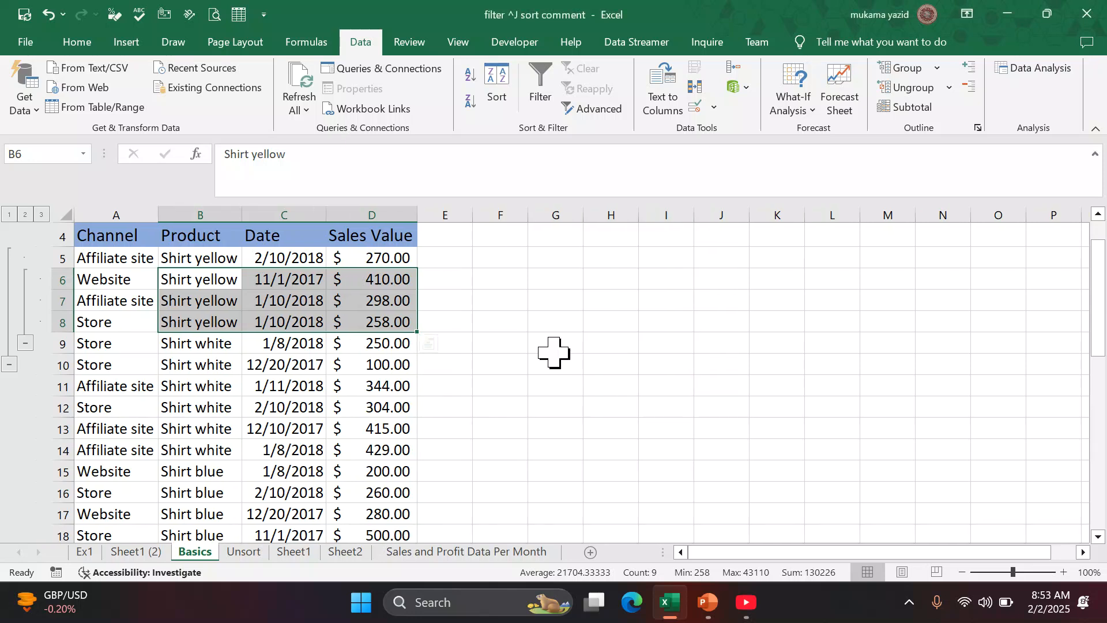
{"action": "left_click", "coordinate": [26, 343]}
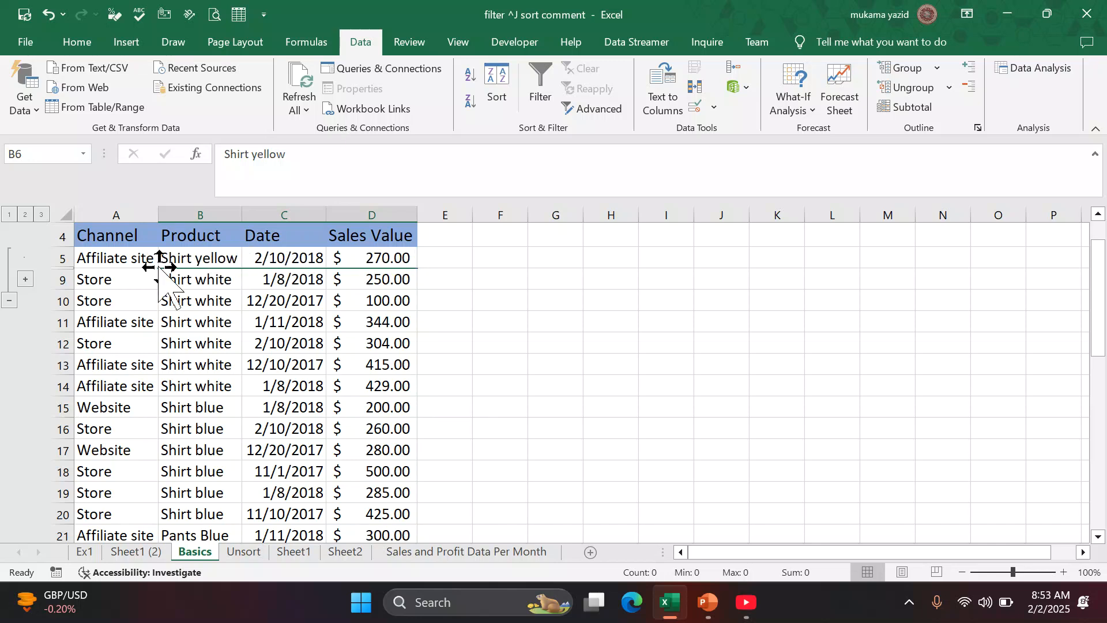
- Group the Shirt white rows 10 to 14, using the Rows option
{"action": "left_click_drag", "start_coordinate": [178, 297], "coordinate": [386, 382]}
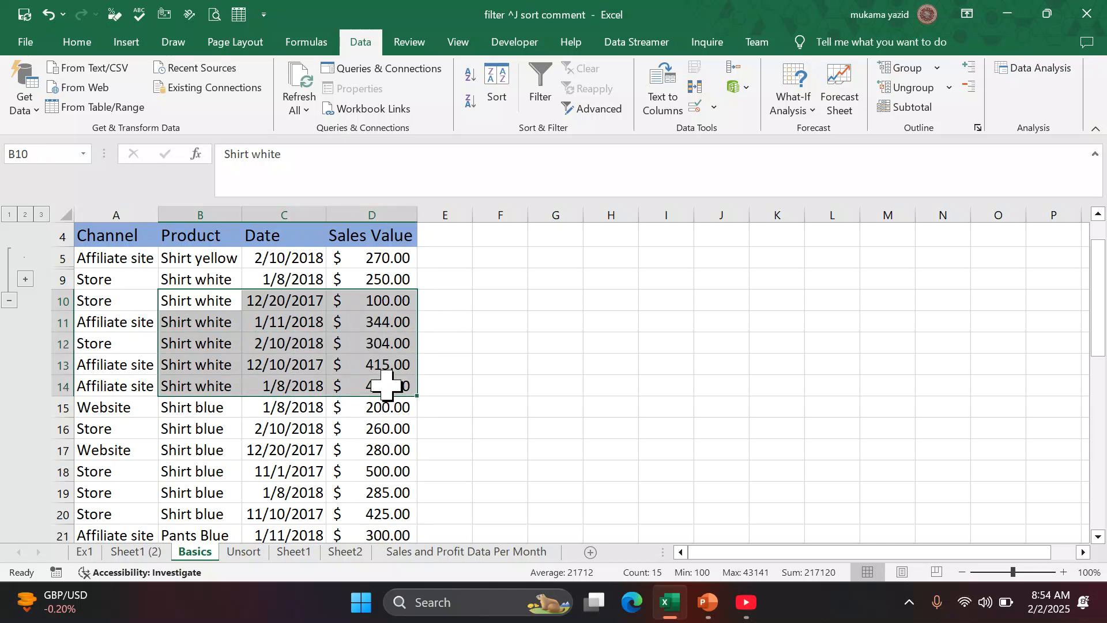
{"action": "left_click", "coordinate": [915, 71]}
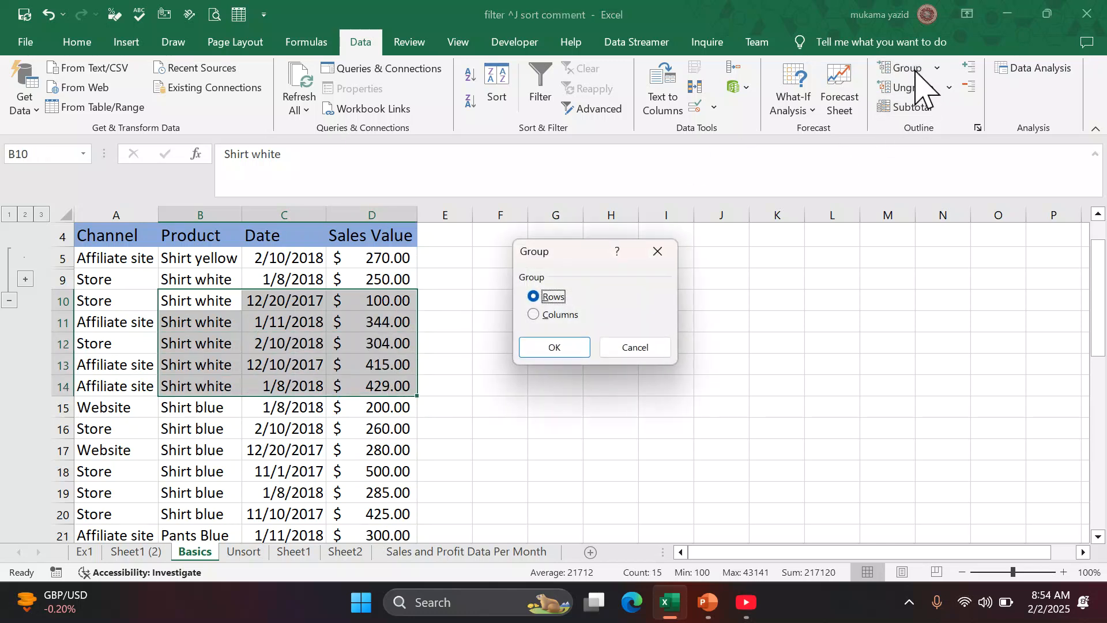
{"action": "left_click", "coordinate": [565, 347]}
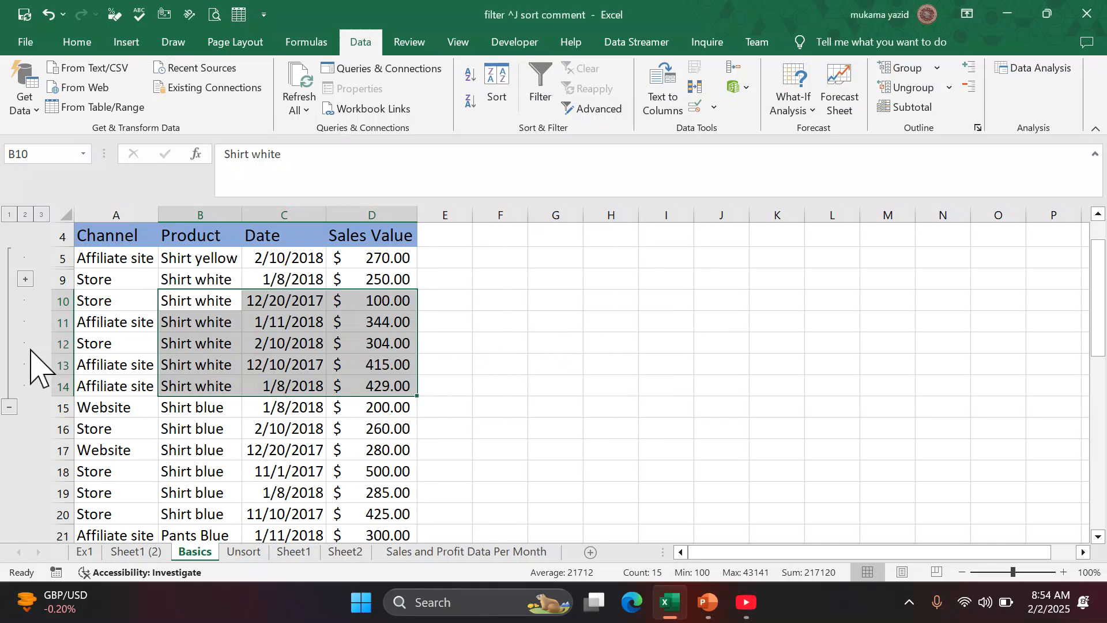
- Collapse the outer row group ending at row 14 and expand it again
{"action": "left_click", "coordinate": [10, 408]}
{"action": "scroll", "coordinate": [346, 326], "scroll_direction": "up", "scroll_amount": 1}
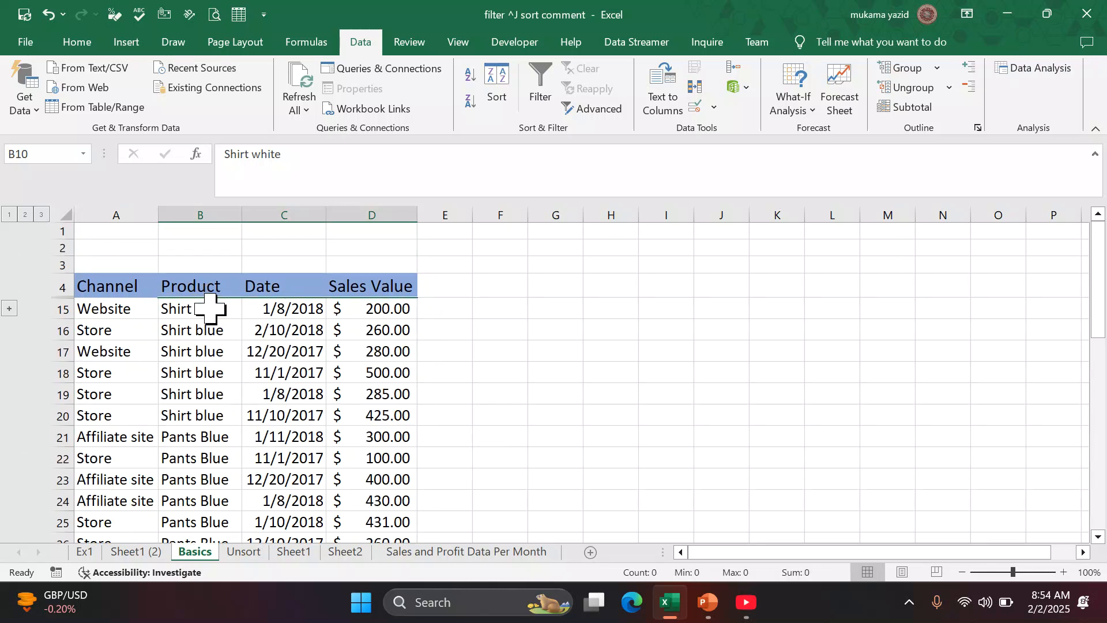
{"action": "left_click", "coordinate": [9, 308]}
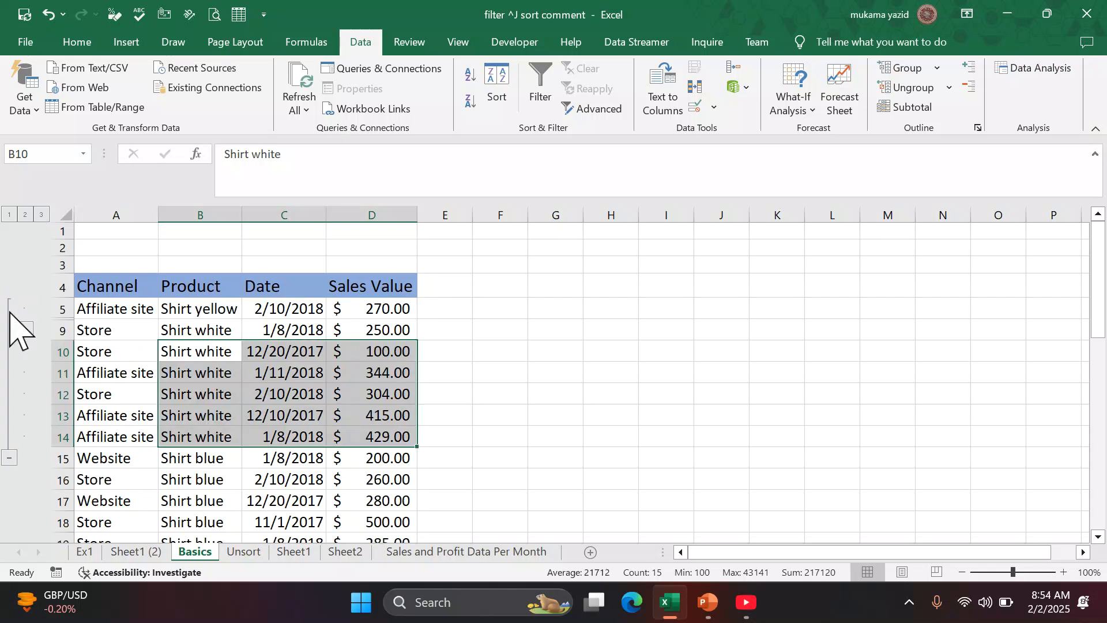
{"action": "left_click", "coordinate": [553, 395]}
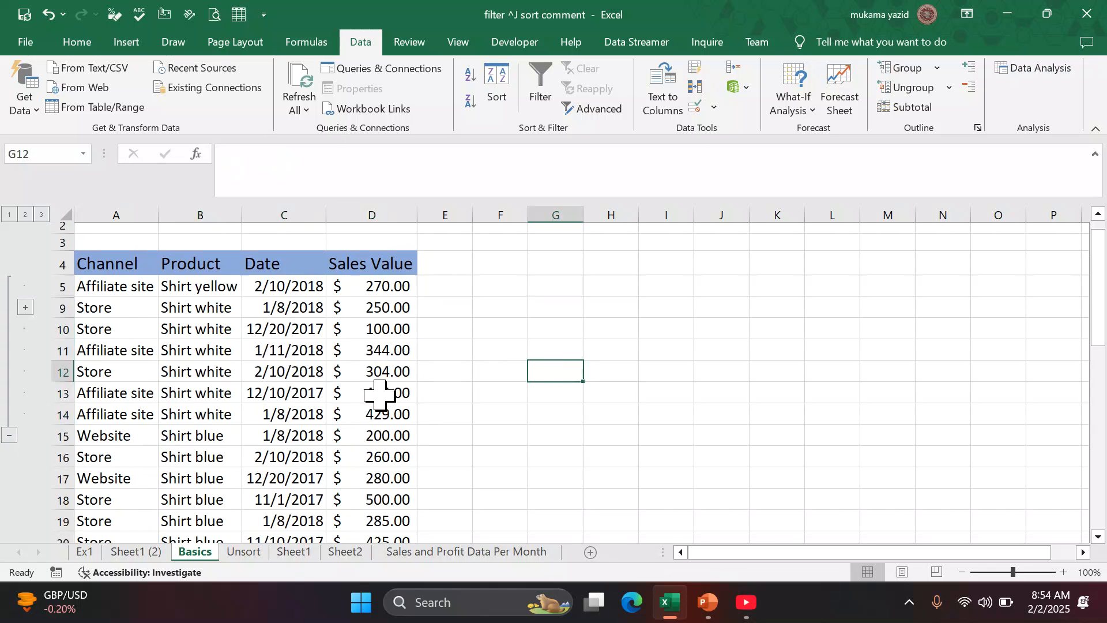
- Group rows 18 to 23, covering Shirt blue and Pants Blue entries, using the Rows option
{"action": "scroll", "coordinate": [377, 395], "scroll_direction": "down", "scroll_amount": 3}
{"action": "scroll", "coordinate": [234, 387], "scroll_direction": "down", "scroll_amount": 2}
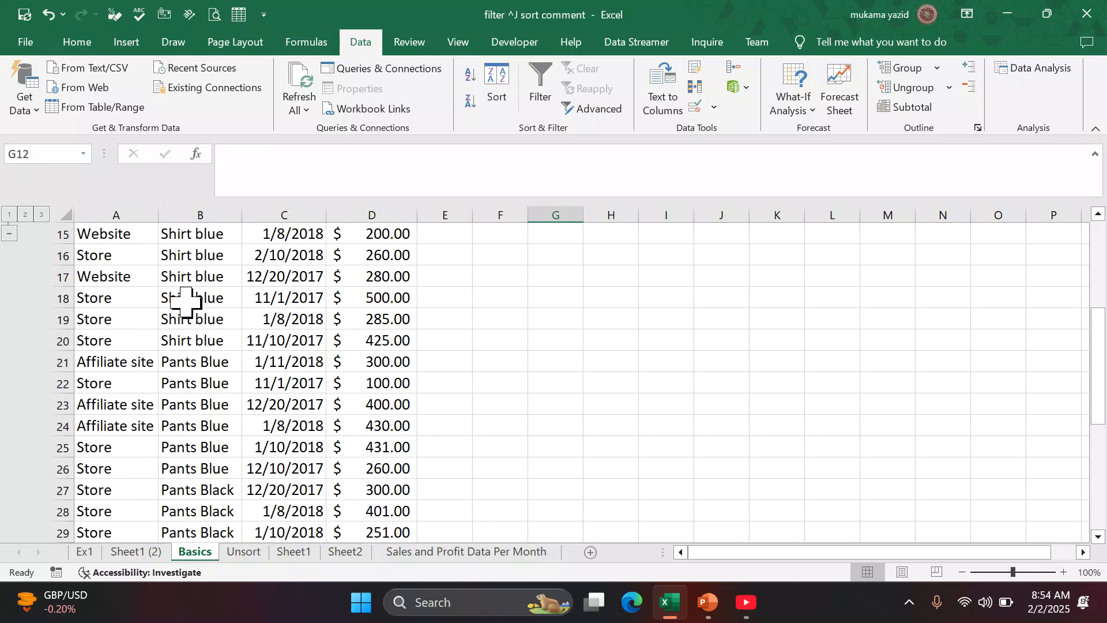
{"action": "left_click_drag", "start_coordinate": [184, 300], "coordinate": [358, 406]}
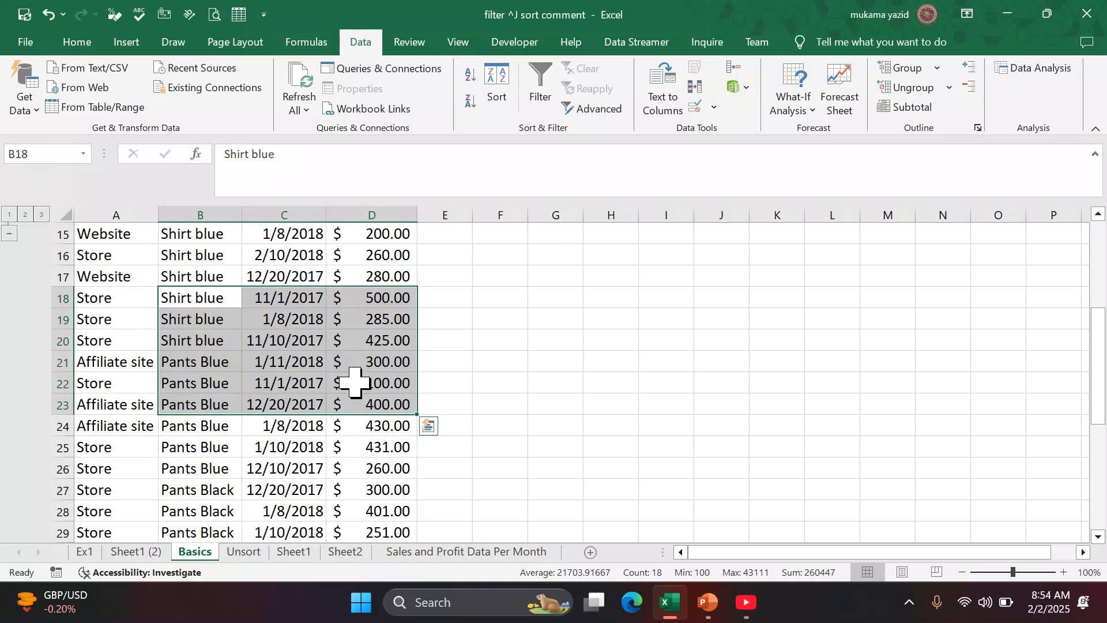
{"action": "left_click", "coordinate": [908, 68]}
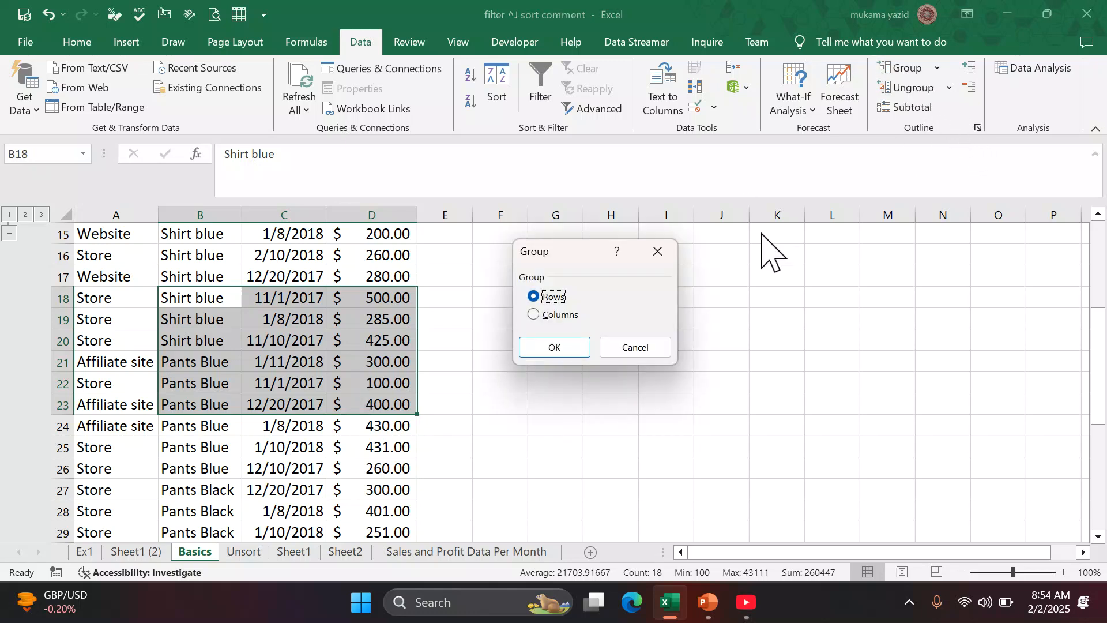
{"action": "left_click", "coordinate": [547, 349]}
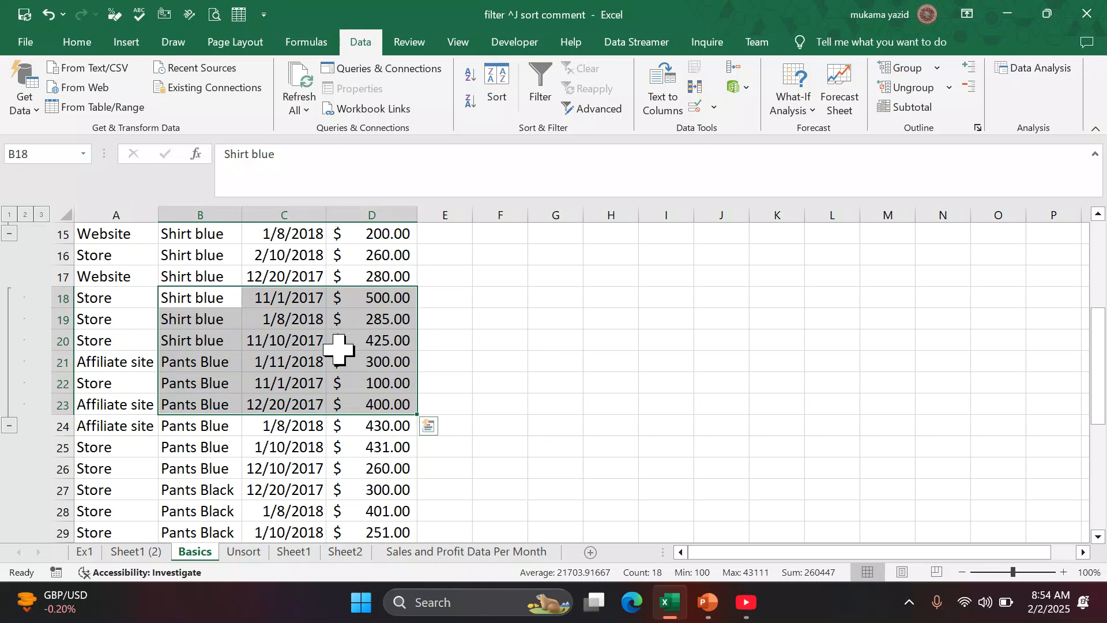
{"action": "left_click", "coordinate": [271, 277]}
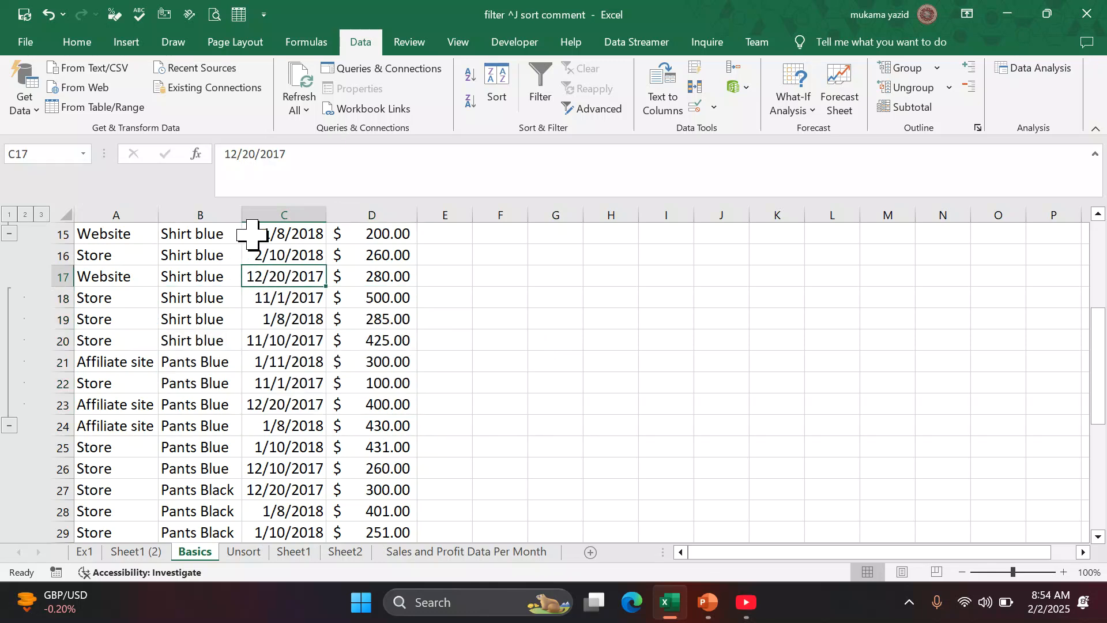
{"action": "left_click_drag", "start_coordinate": [253, 233], "coordinate": [396, 440]}
{"action": "scroll", "coordinate": [403, 425], "scroll_direction": "up", "scroll_amount": 5}
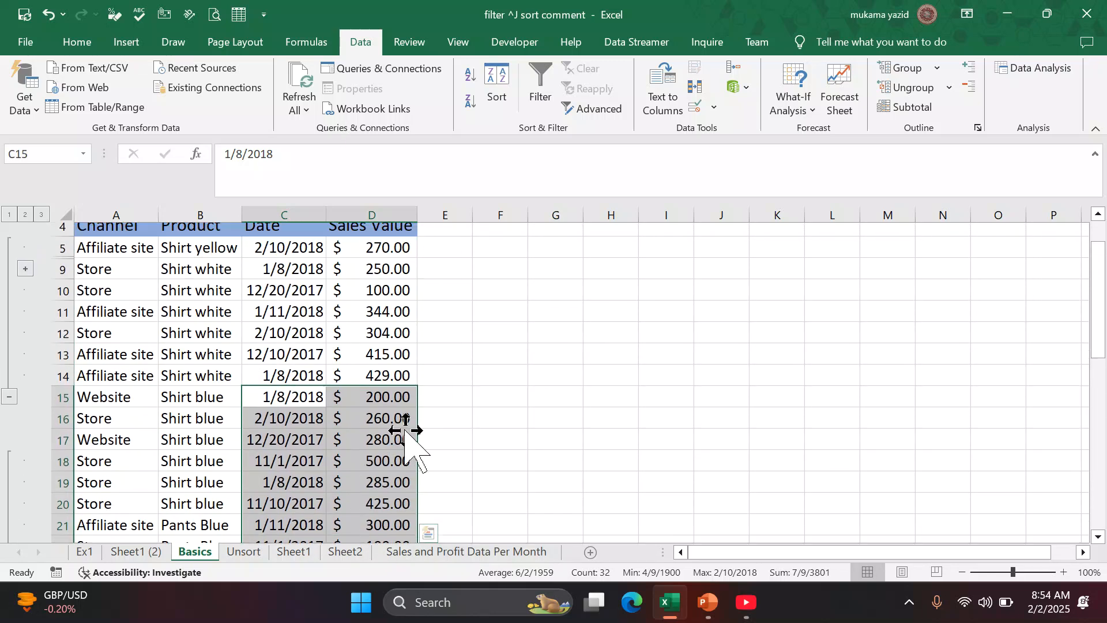
{"action": "scroll", "coordinate": [405, 429], "scroll_direction": "up", "scroll_amount": 1}
{"action": "left_click", "coordinate": [487, 351]}
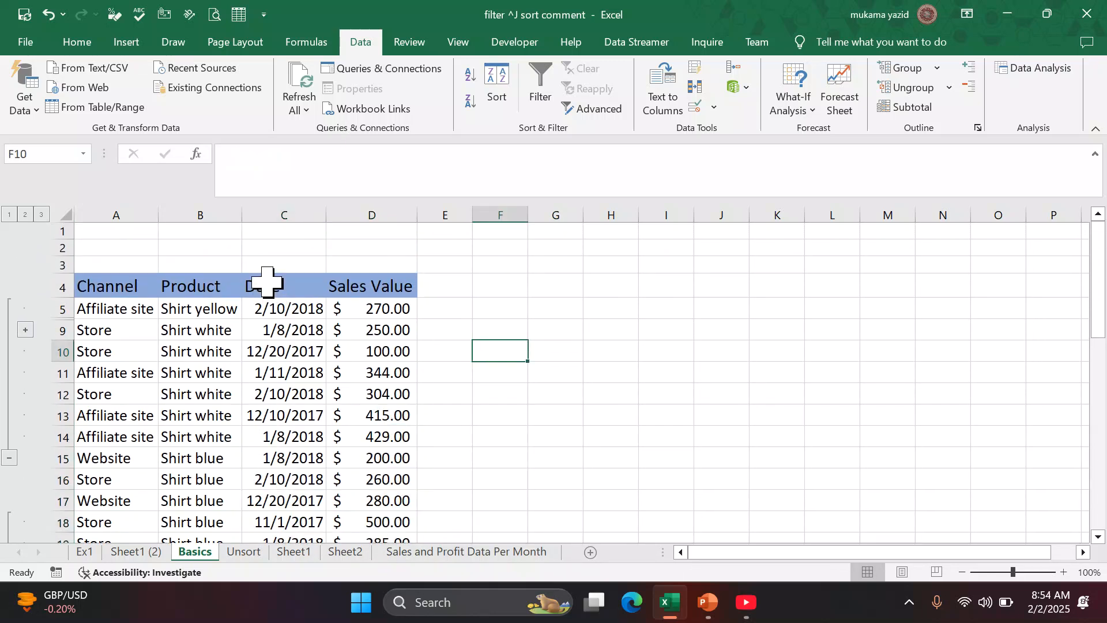
{"action": "left_click_drag", "start_coordinate": [267, 281], "coordinate": [404, 330]}
{"action": "left_click", "coordinate": [444, 329]}
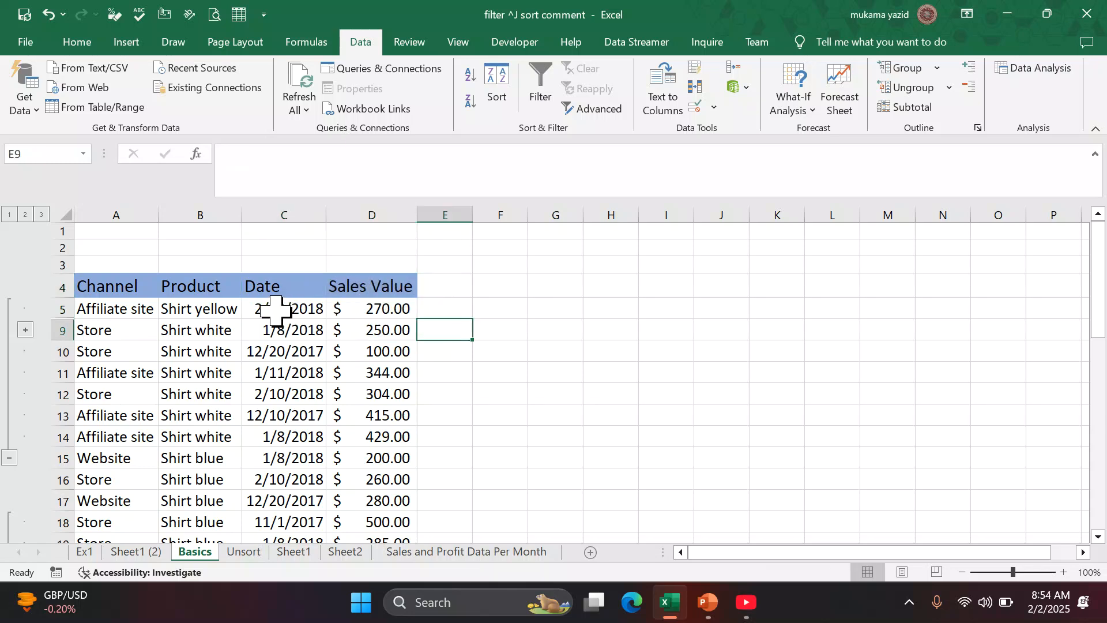
- Group the Date and Sales Value columns, C and D, using the Columns option
{"action": "left_click_drag", "start_coordinate": [276, 309], "coordinate": [359, 432]}
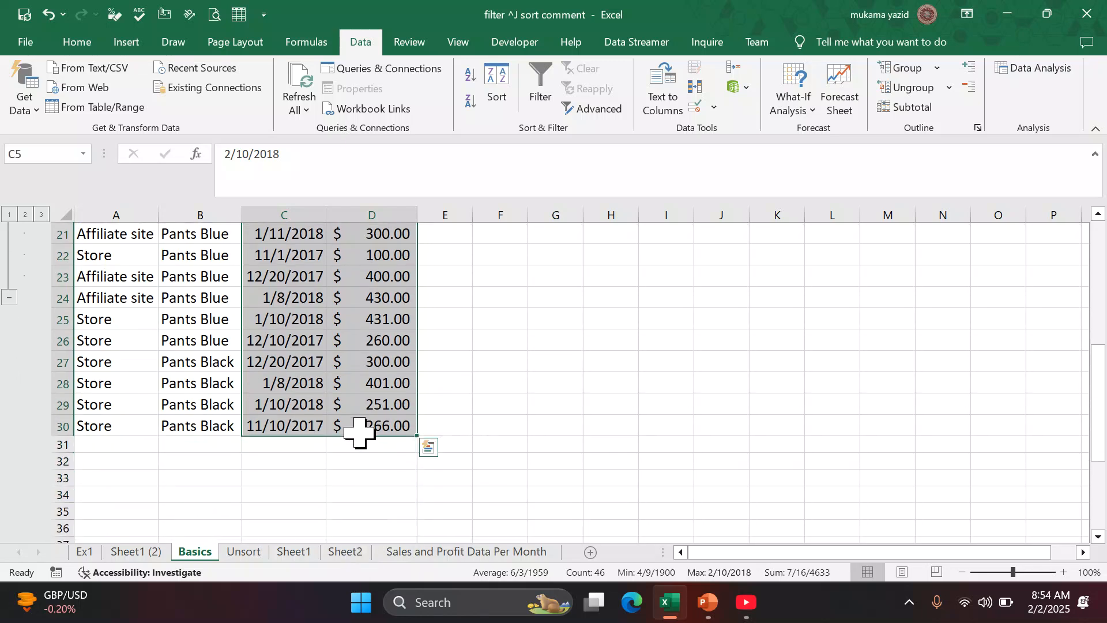
{"action": "left_click", "coordinate": [905, 68]}
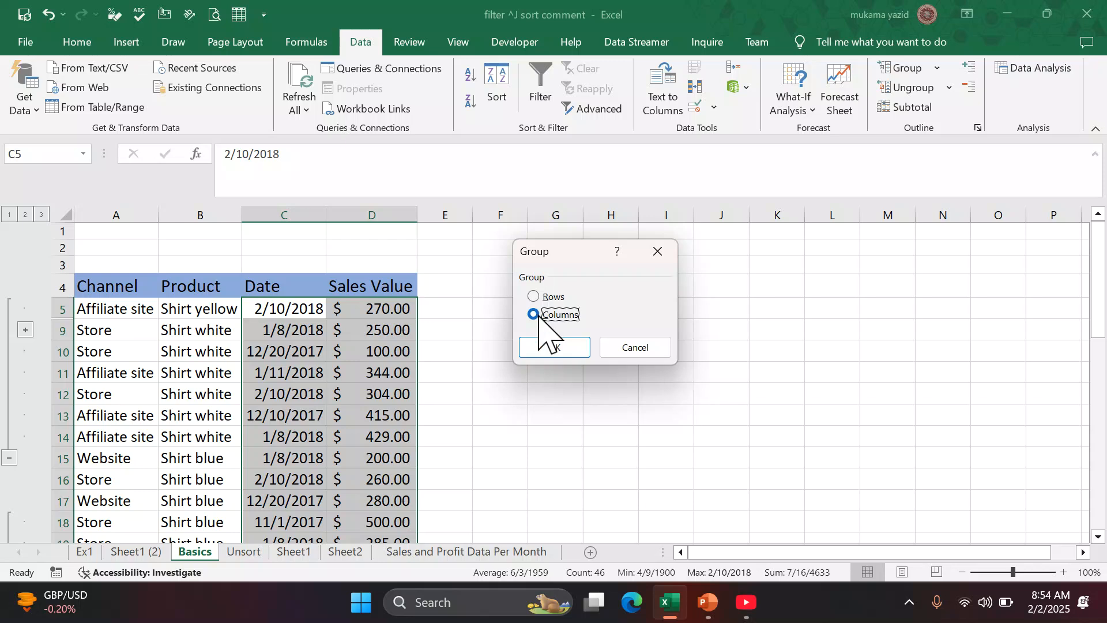
{"action": "left_click", "coordinate": [550, 348]}
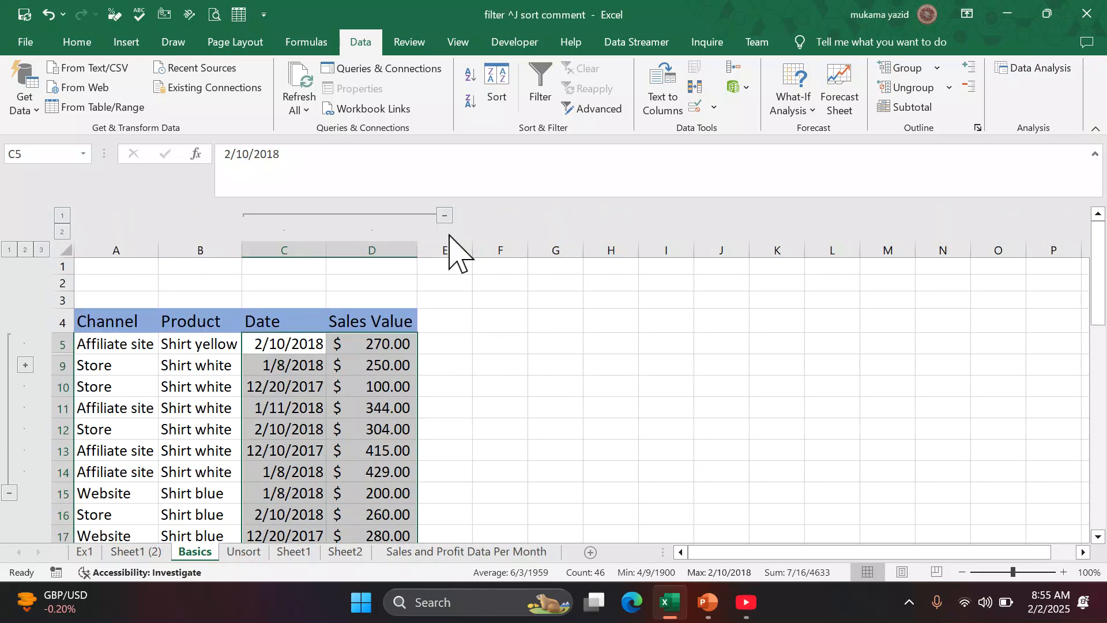
- Collapse and expand the Date and Sales Value column group twice, leaving both columns shown
{"action": "left_click", "coordinate": [444, 215]}
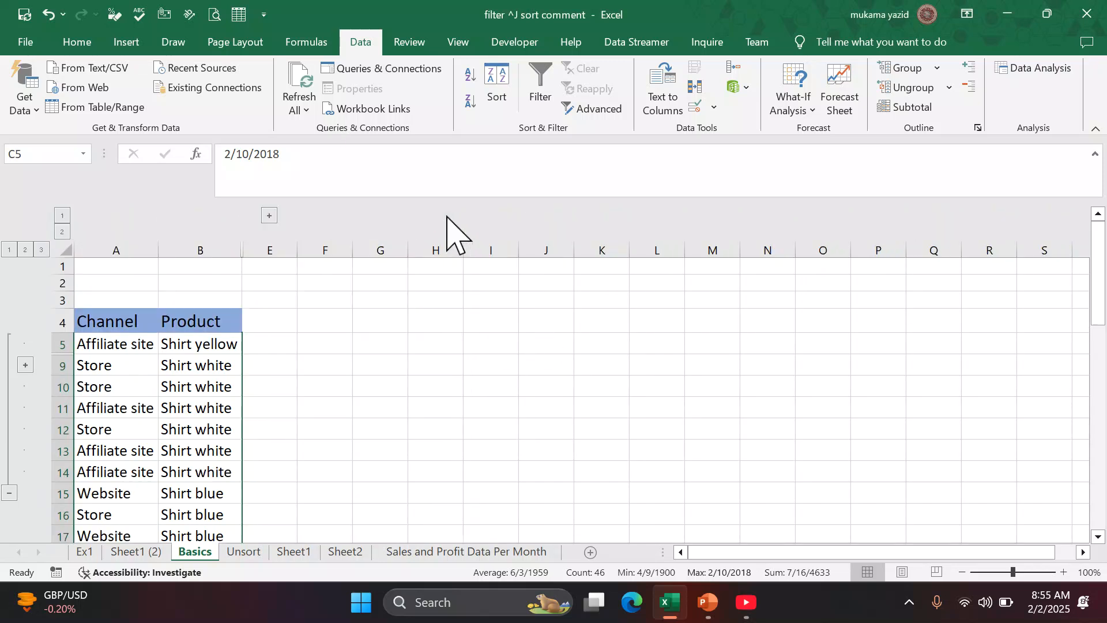
{"action": "left_click", "coordinate": [269, 216]}
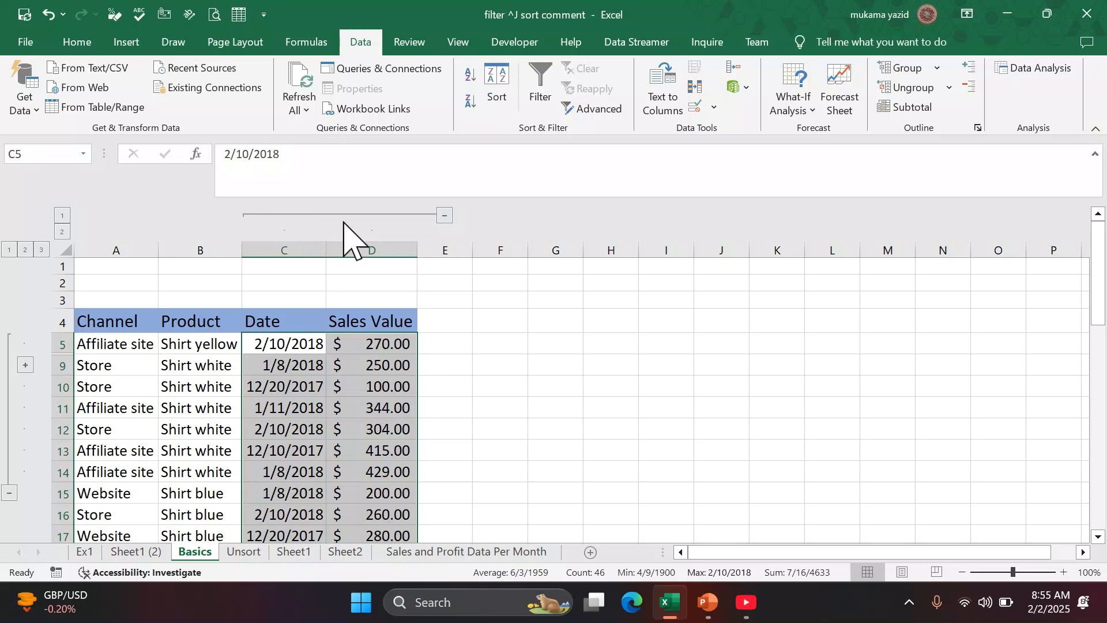
{"action": "left_click", "coordinate": [444, 216]}
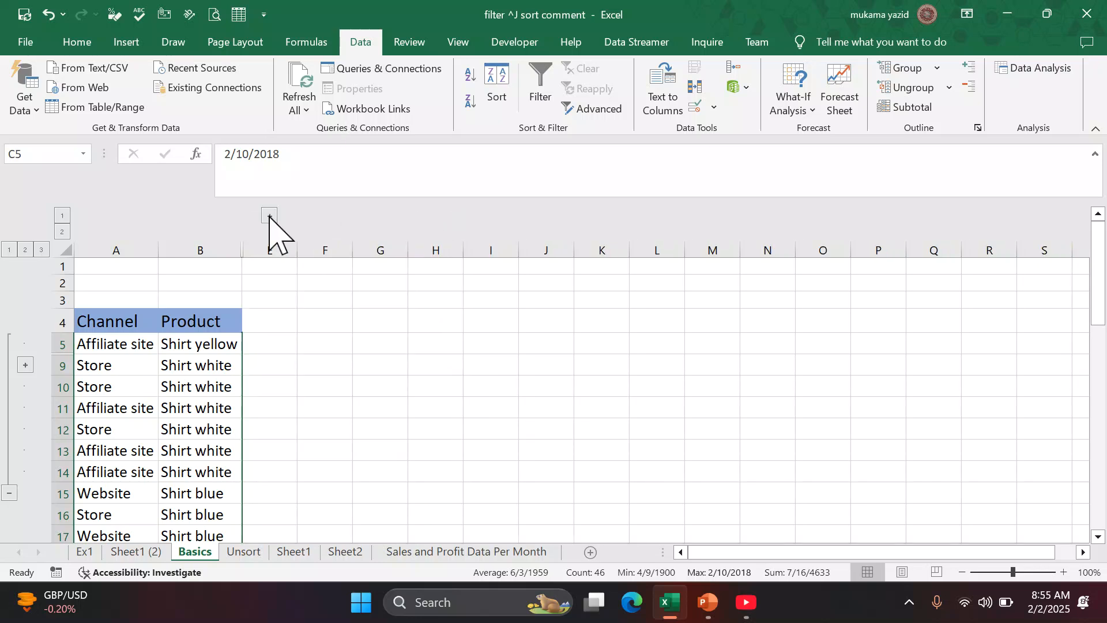
{"action": "left_click", "coordinate": [269, 215]}
{"action": "scroll", "coordinate": [375, 282], "scroll_direction": "down", "scroll_amount": 5}
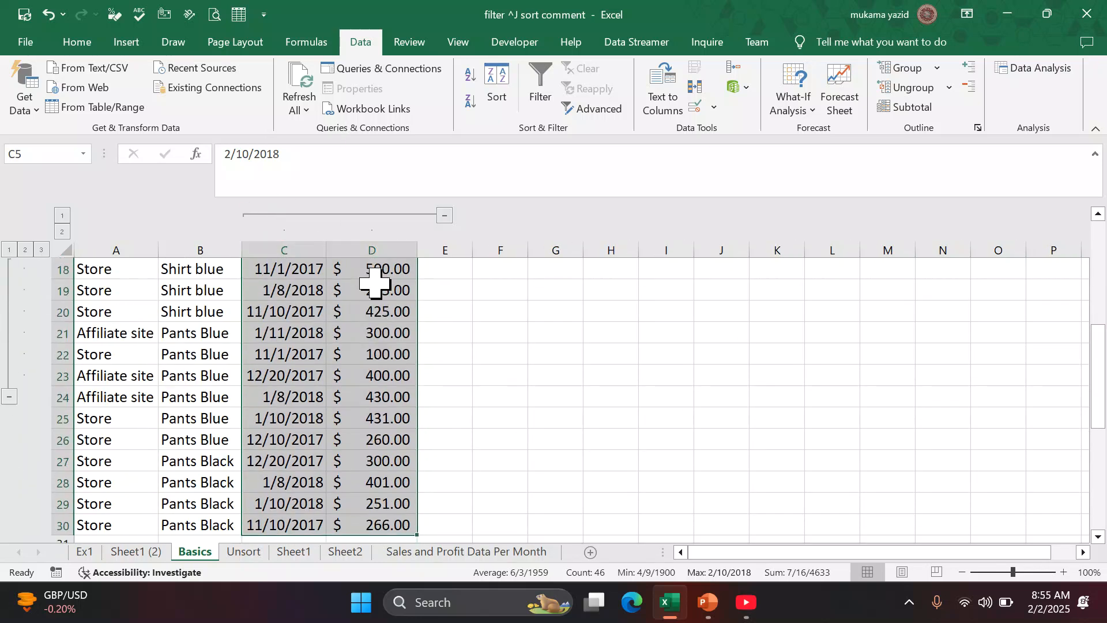